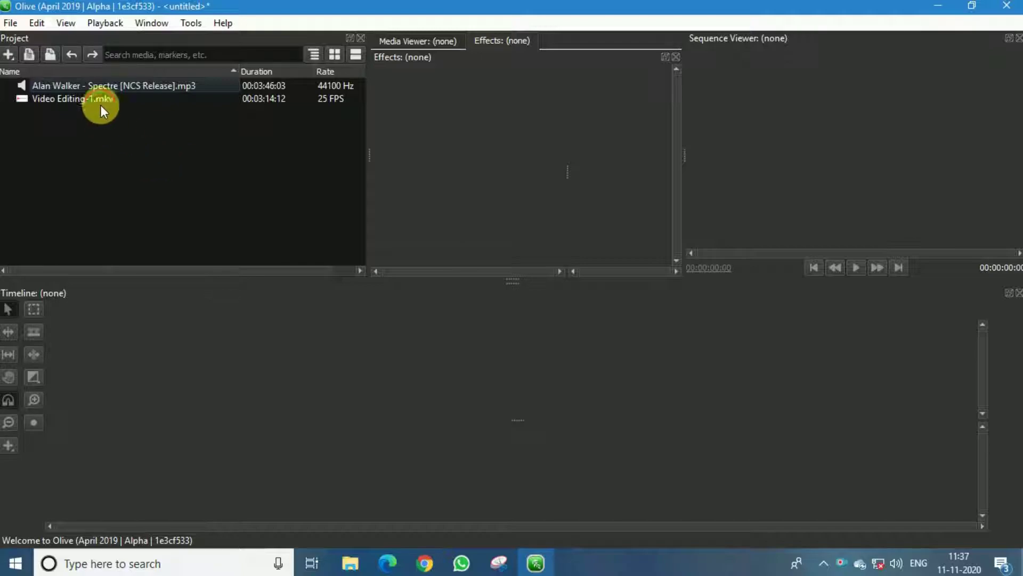
Create a new 1080p sequence named Sequence 01 with a frame rate of 30 FPS
left_click_drag(100, 104, 196, 86)
right_click(114, 139)
mouse_move(169, 163)
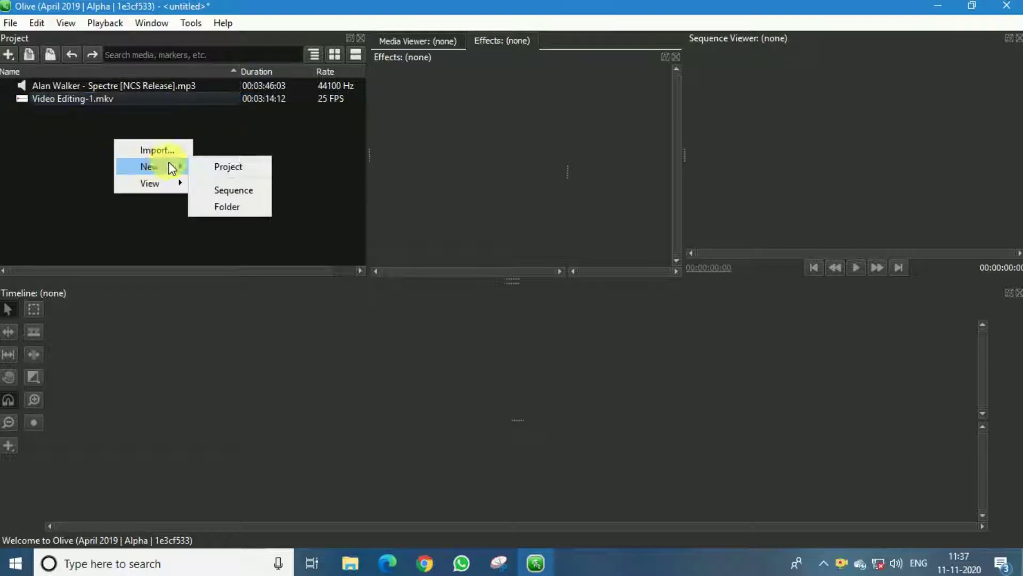
left_click(211, 189)
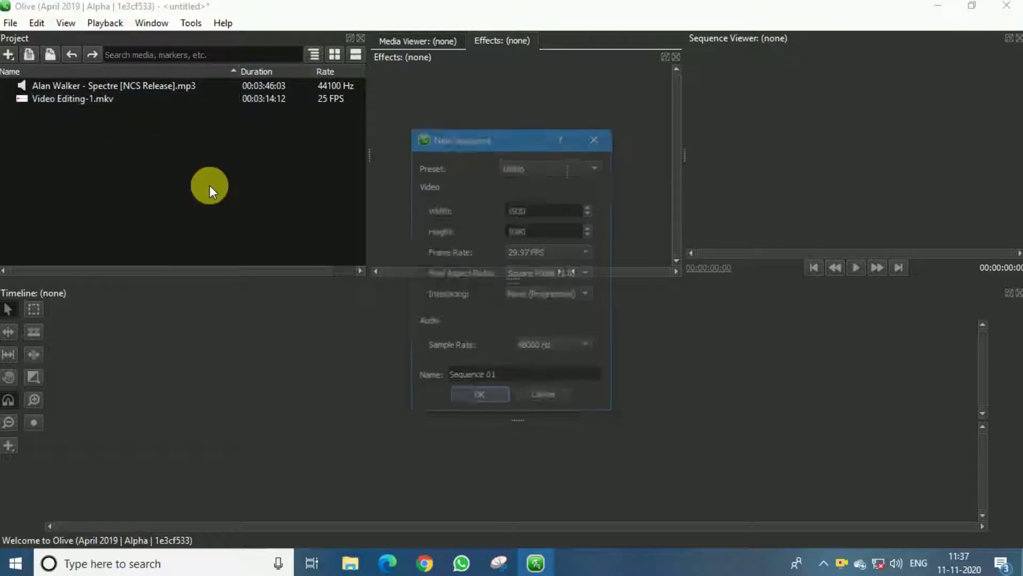
left_click(518, 255)
left_click(529, 270)
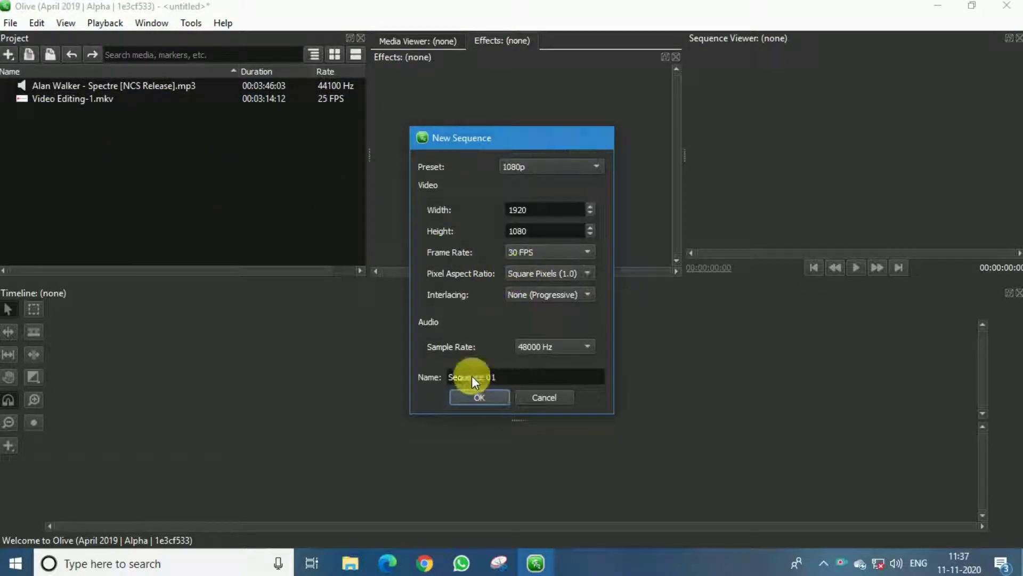
left_click(480, 397)
Place Video Editing-1.mkv at the start of the Sequence 01 timeline
left_click(50, 85)
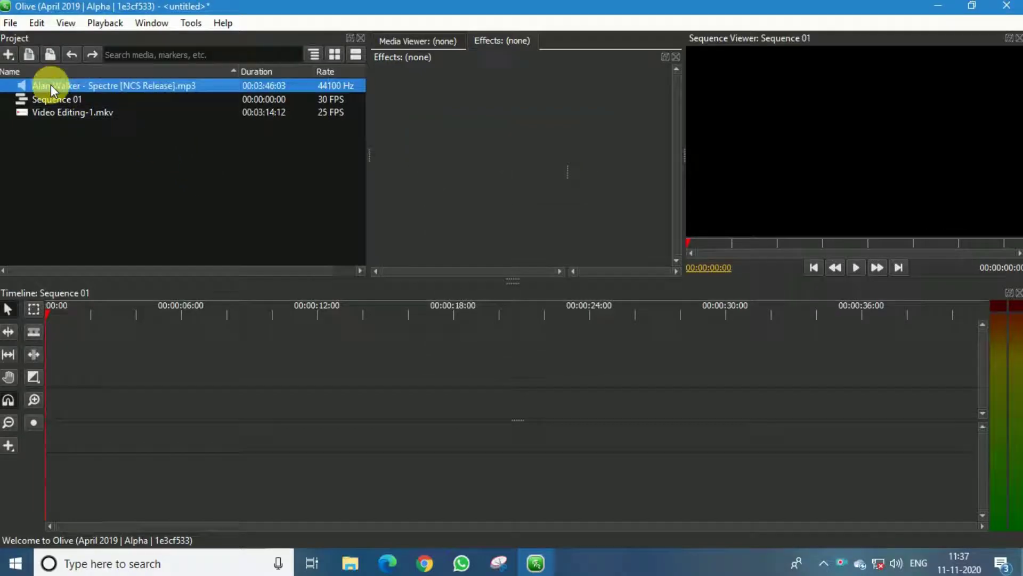
left_click(49, 116)
left_click_drag(31, 110, 76, 351)
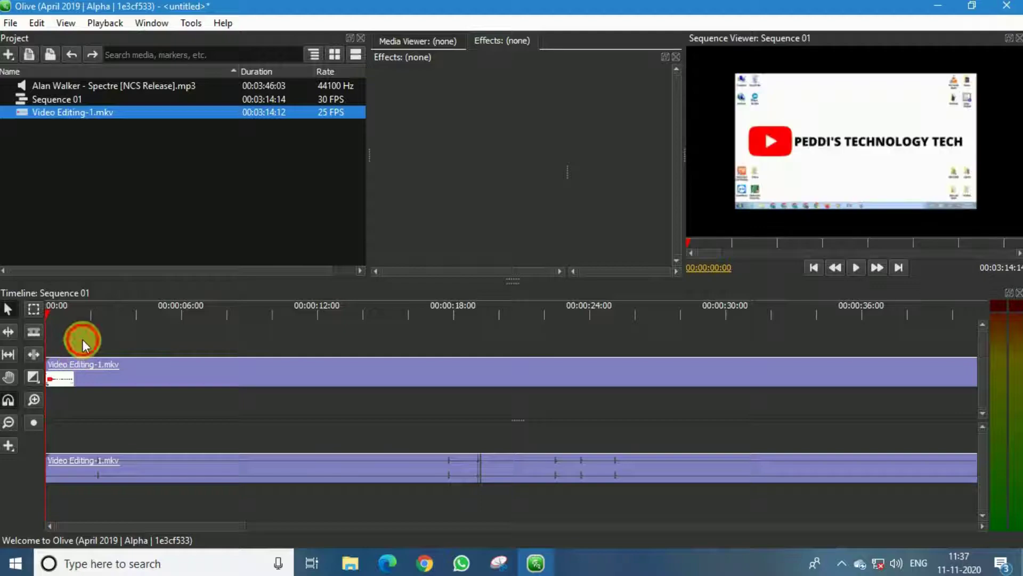
Scale the video clip uniformly in the viewer to about 141.2 so it fills the frame
left_click(552, 373)
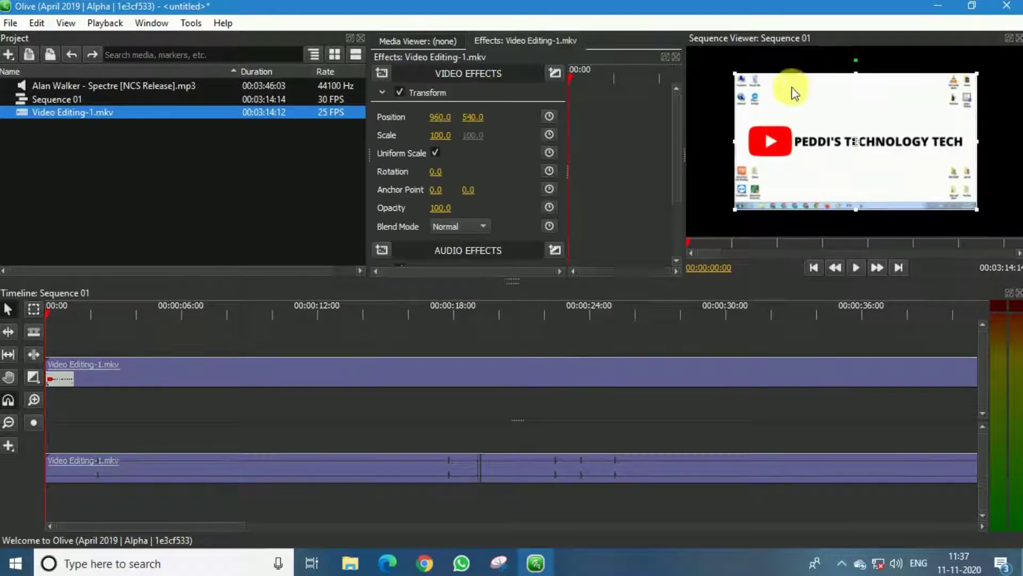
left_click_drag(735, 142, 662, 164)
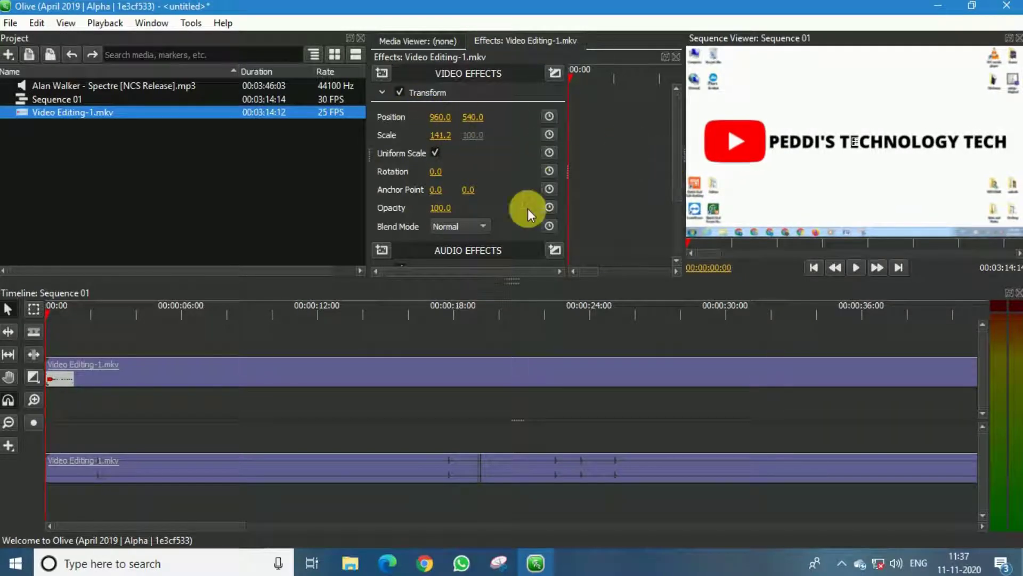
left_click(343, 404)
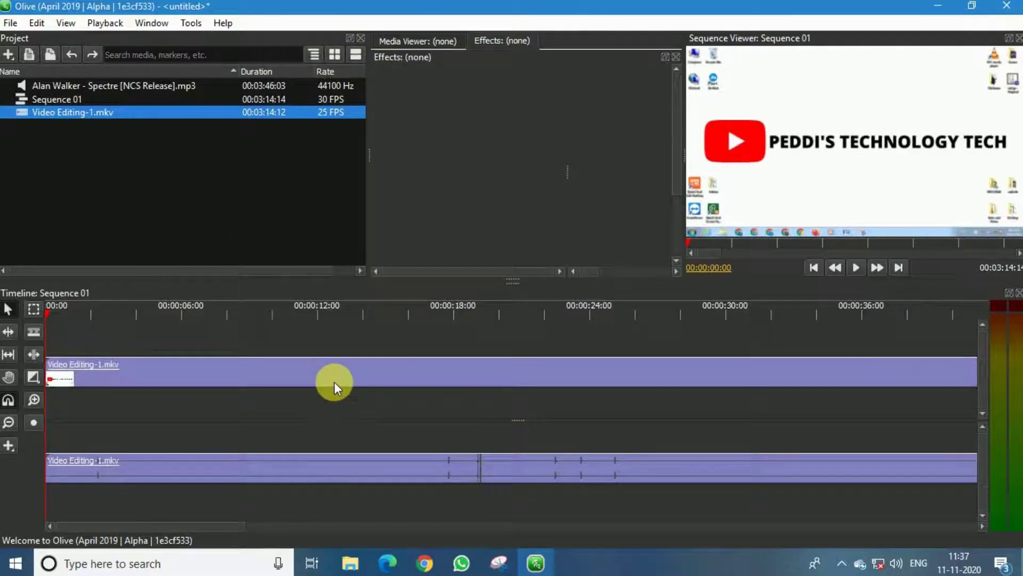
Play the sequence to find the unwanted part and split the clip at about 00:00:15:06
left_click(334, 381)
key("space")
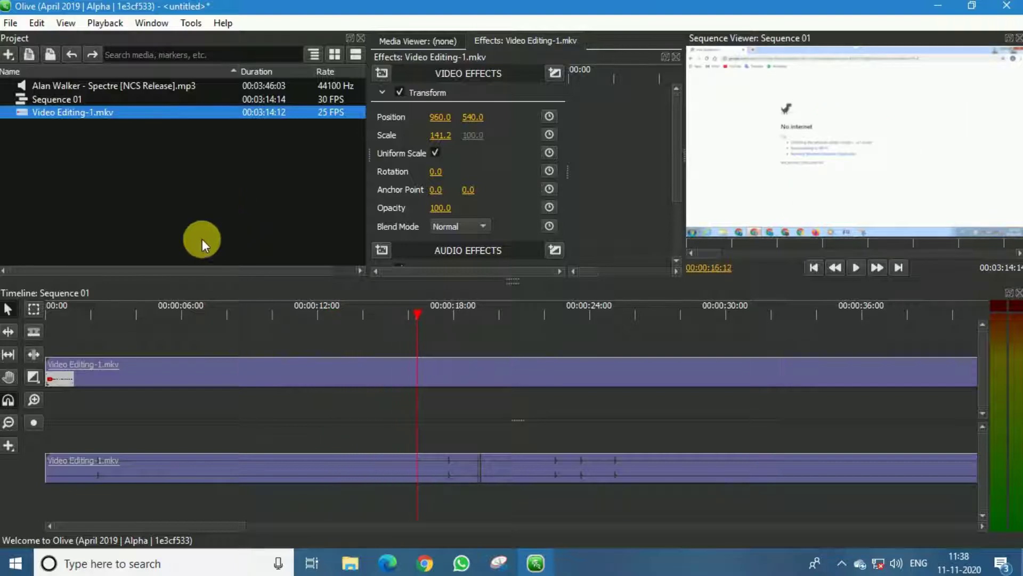
left_click(33, 334)
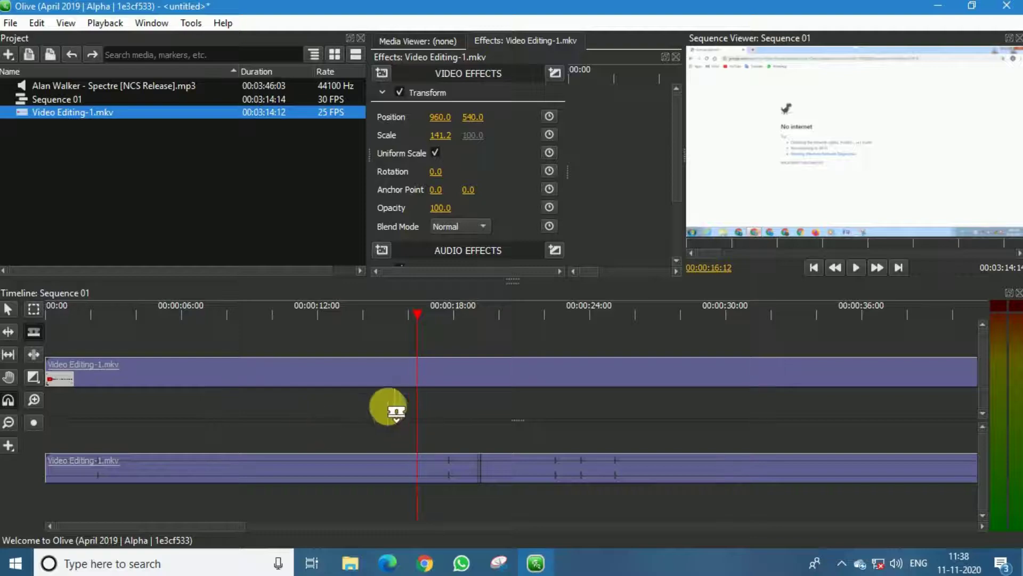
left_click(390, 380)
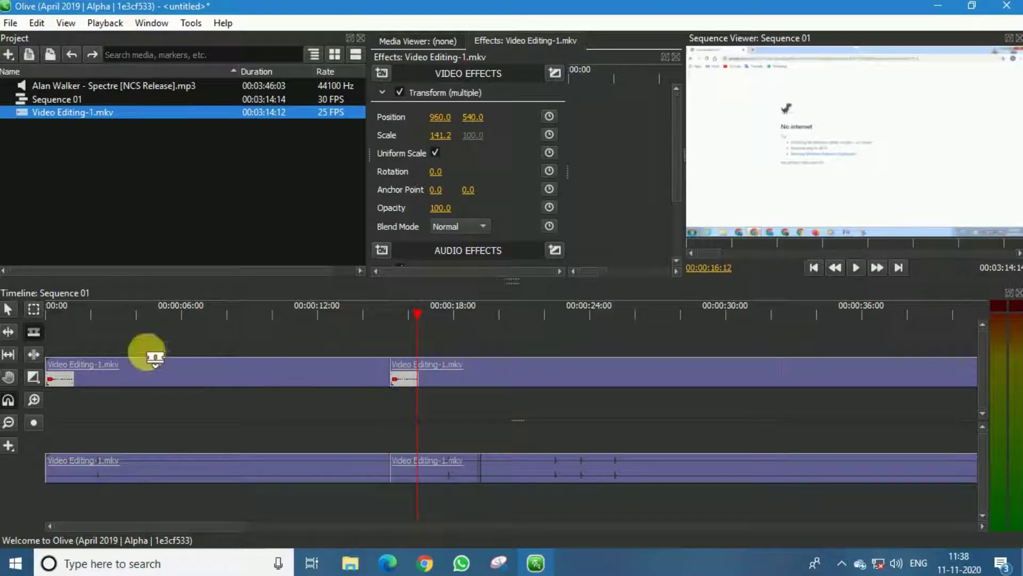
Preview the rest of the footage and split the second clip at 00:01:03:03
key("space")
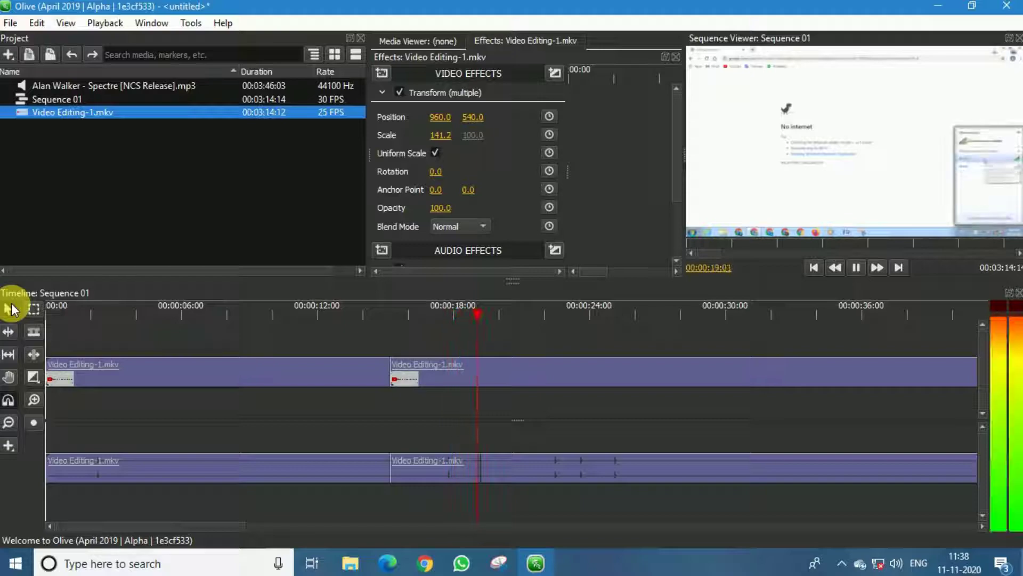
left_click(717, 318)
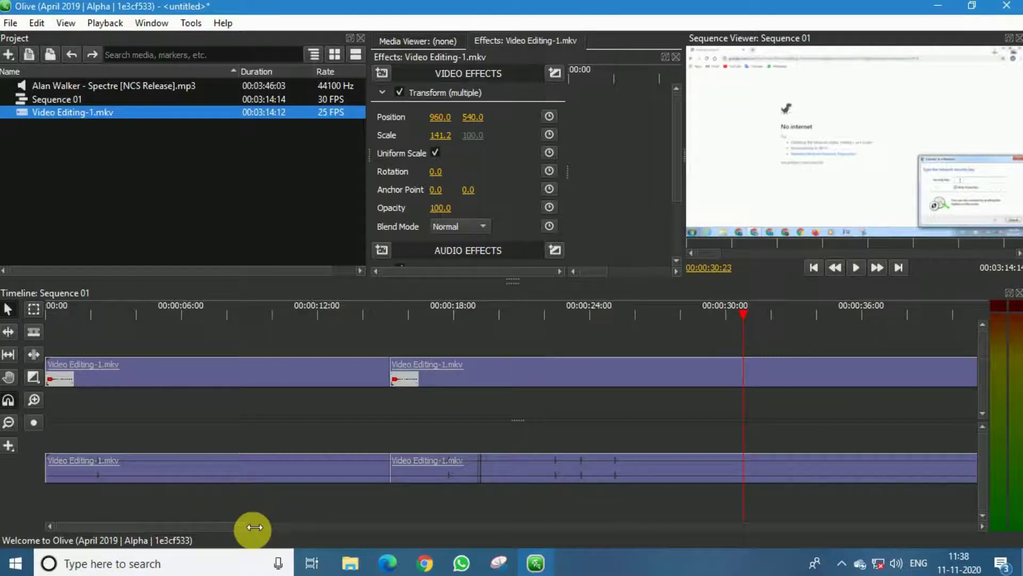
left_click_drag(251, 528, 417, 462)
left_click(363, 316)
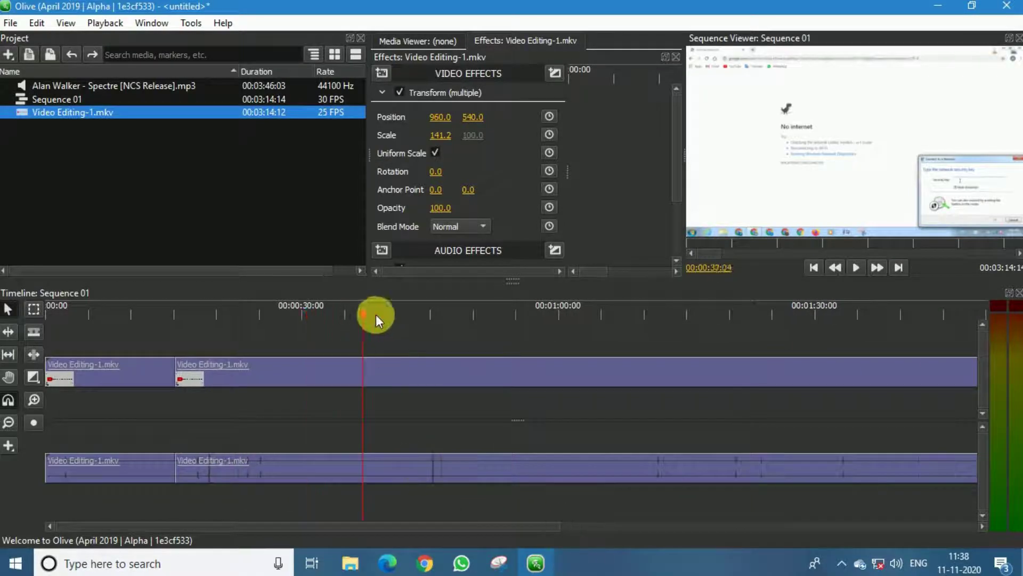
key("space")
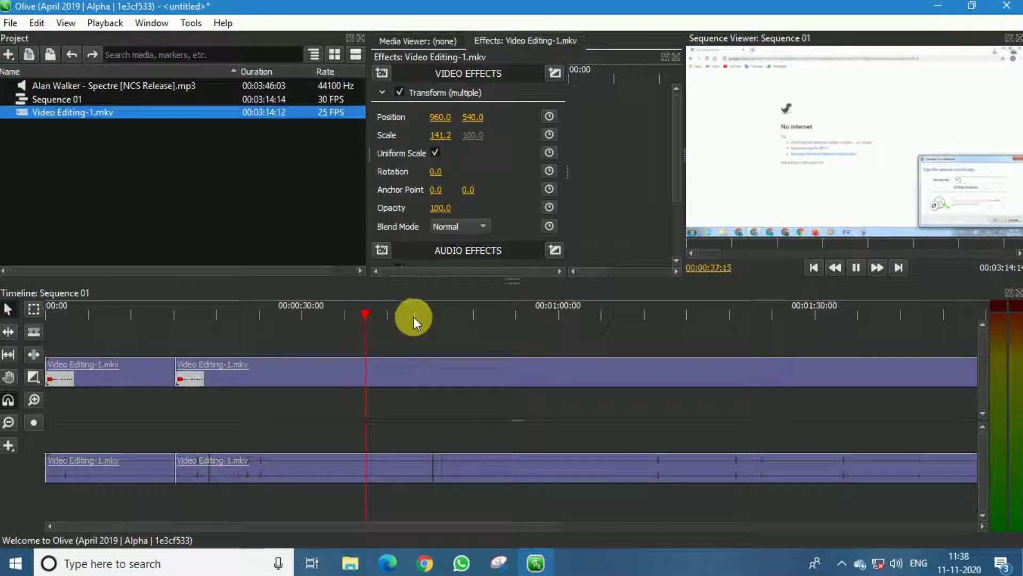
left_click(472, 313)
left_click(585, 314)
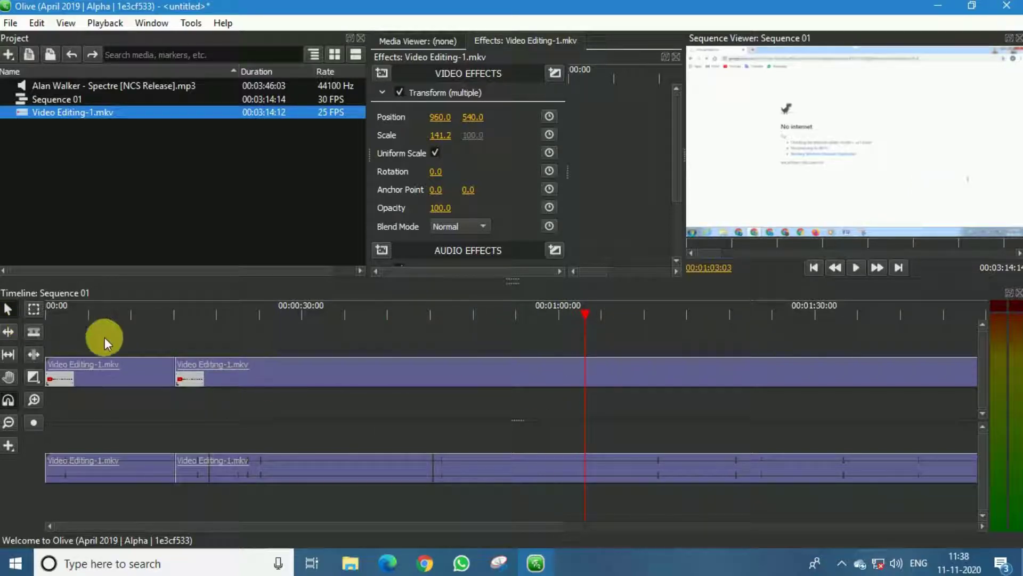
left_click(33, 328)
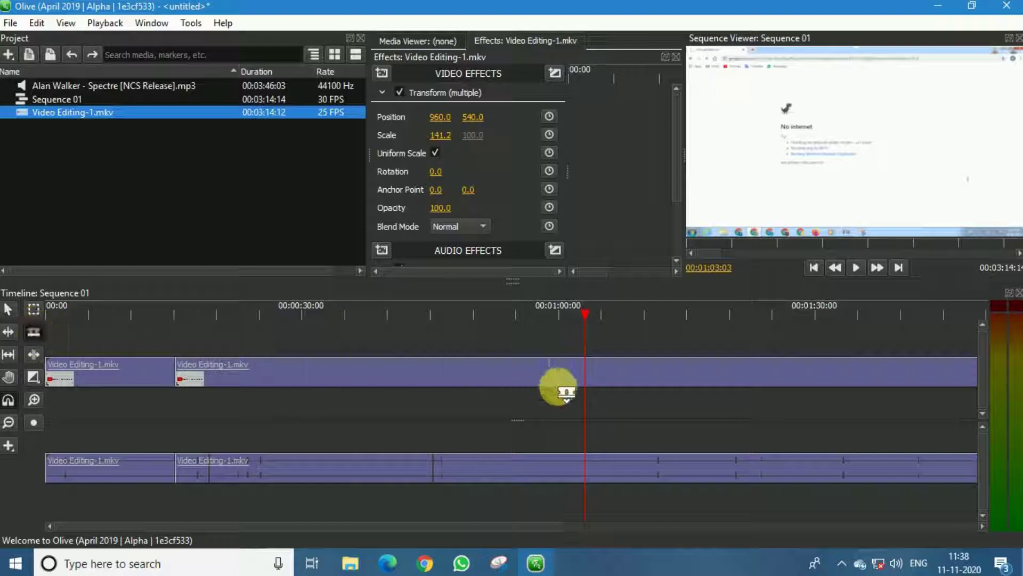
left_click(586, 376)
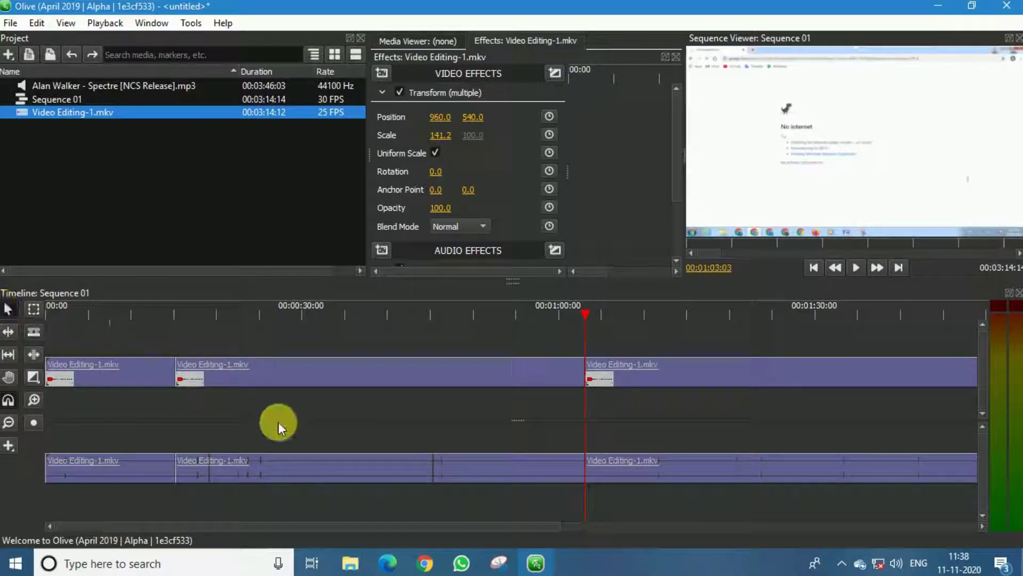
Delete the middle clip between the two cuts, including its audio
left_click(270, 404)
left_click(270, 382)
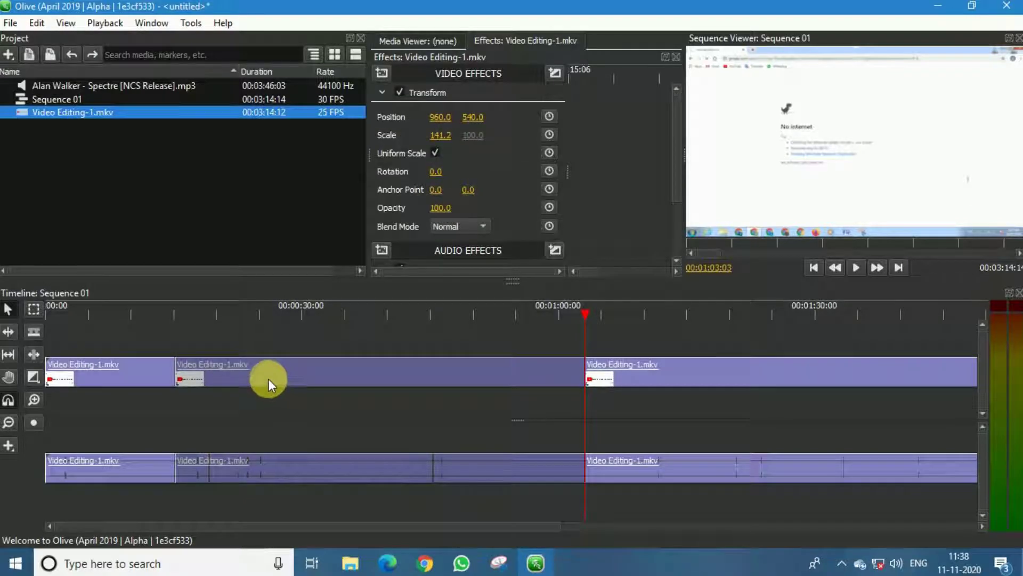
key("Delete")
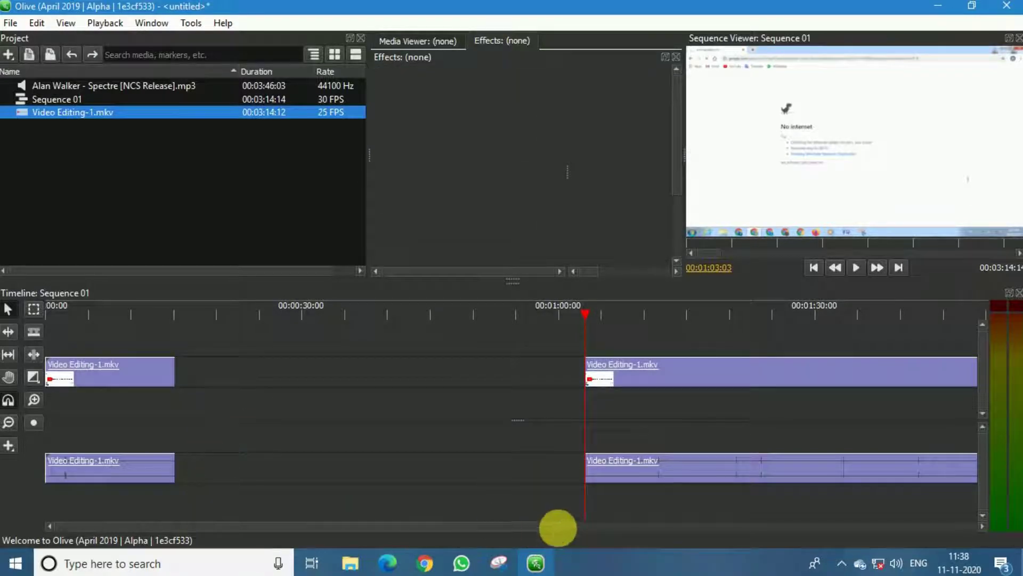
Close the gap by moving the last clip directly against the end of the first clip
left_click_drag(563, 527, 1012, 559)
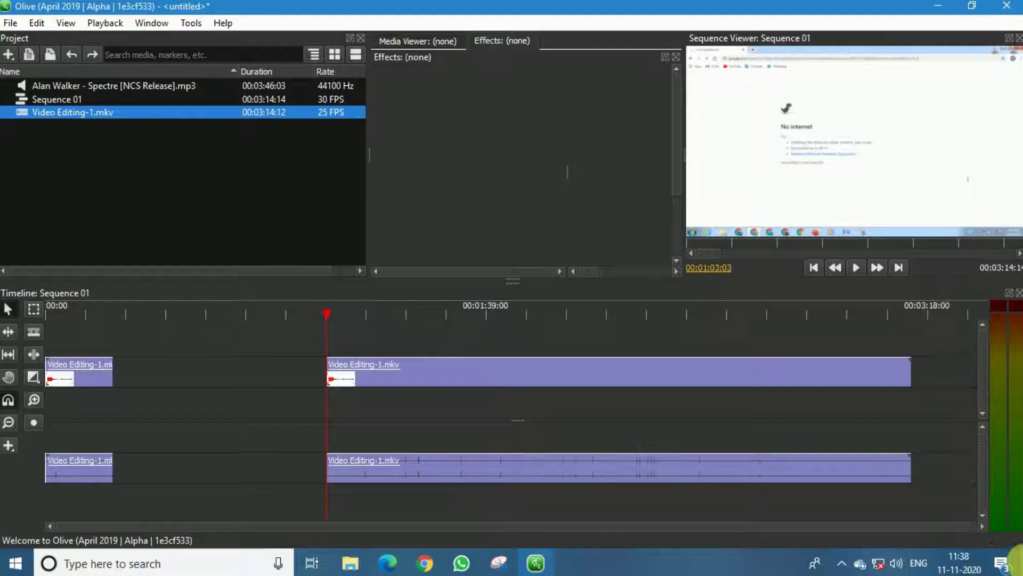
key("space")
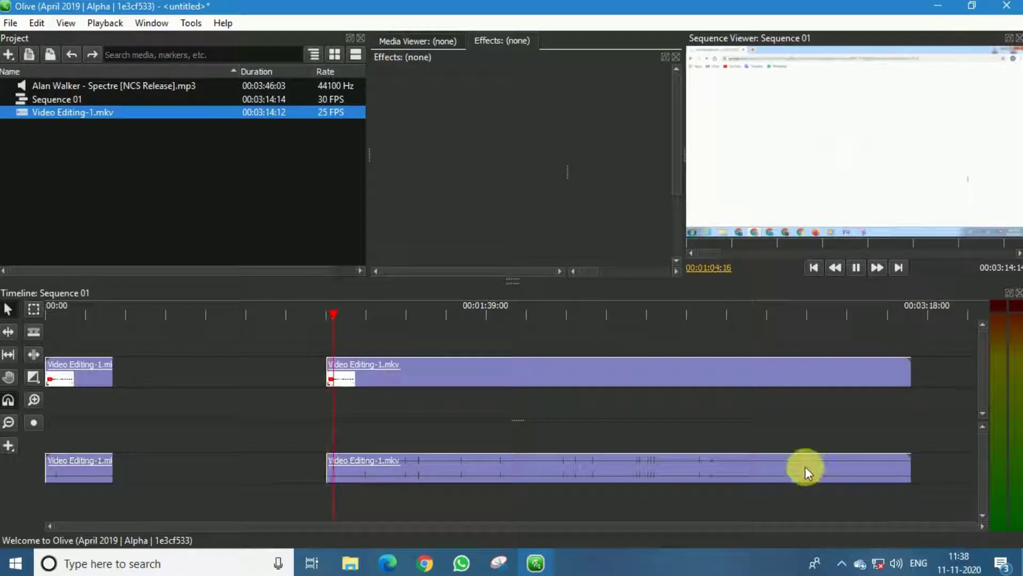
key("space")
left_click_drag(685, 376, 475, 377)
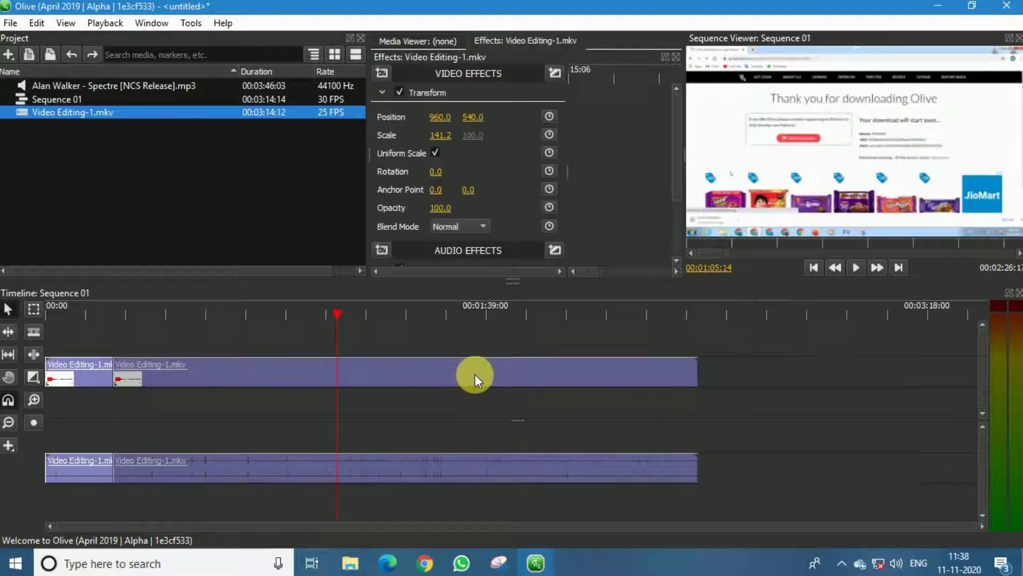
Preview the joined footage through to the end of the sequence
key("space")
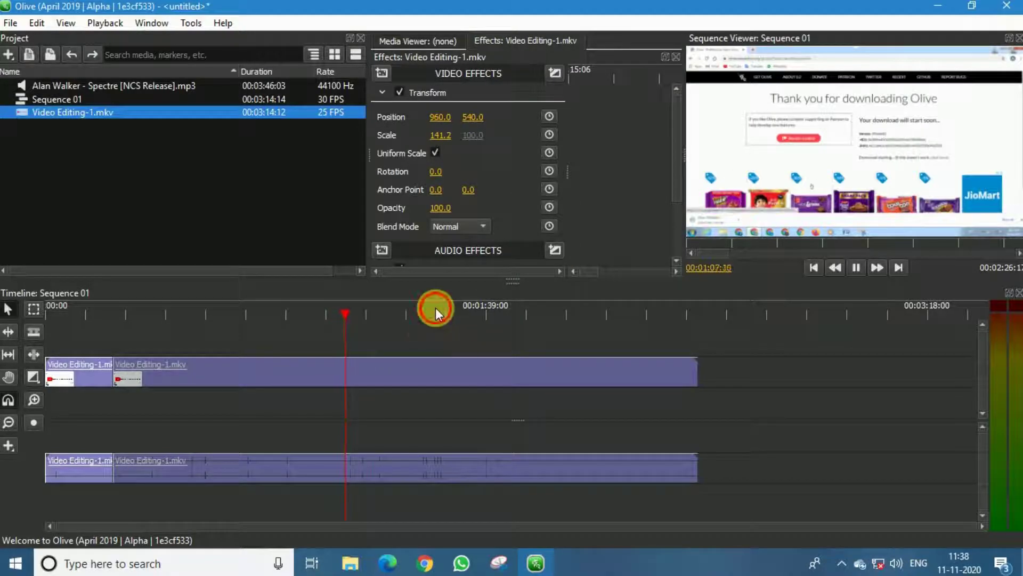
left_click_drag(507, 322, 625, 315)
mouse_move(687, 321)
left_mouse_down()
mouse_move(681, 313)
mouse_move(696, 317)
left_mouse_up()
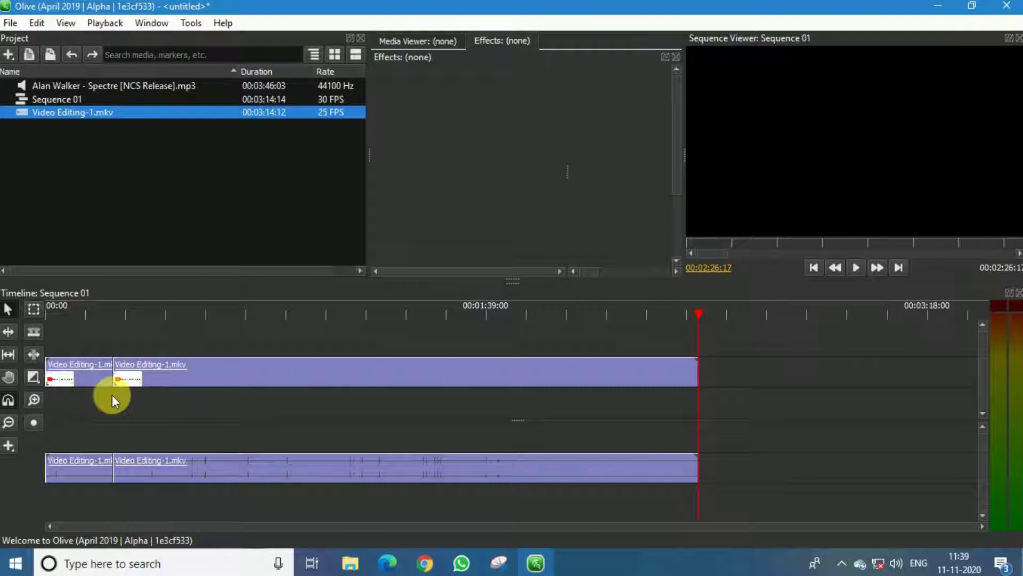
Unlink the video and audio of both clips, testing it by moving the second video clip and undoing that move
left_click(123, 376)
right_click(128, 372)
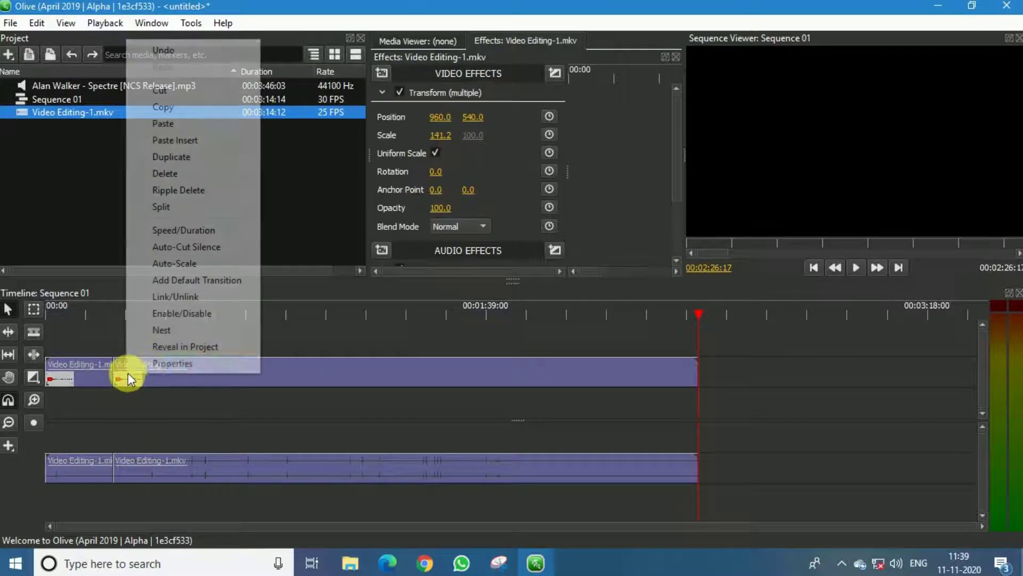
left_click(201, 297)
left_click_drag(177, 375, 283, 391)
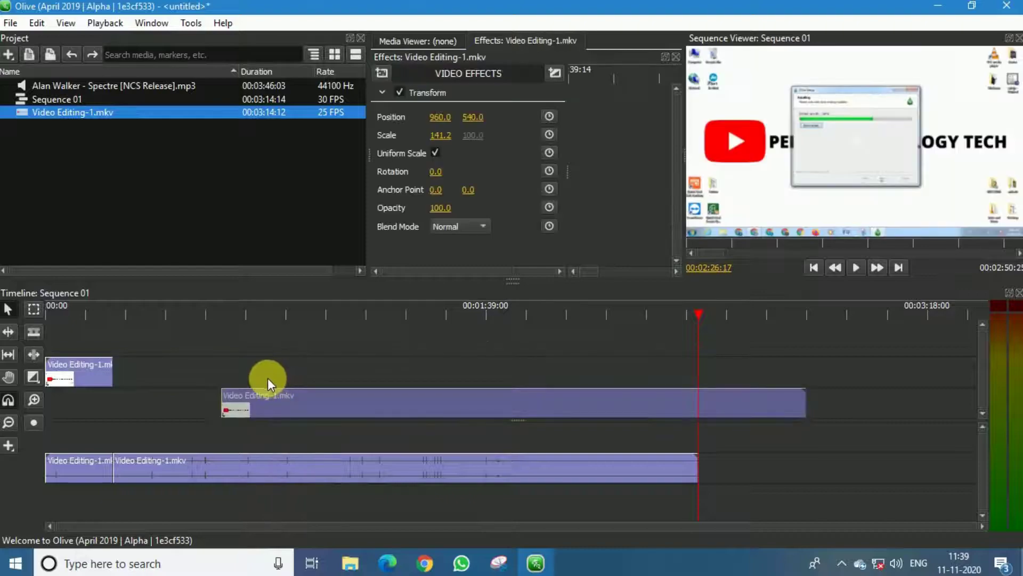
key("ctrl+z")
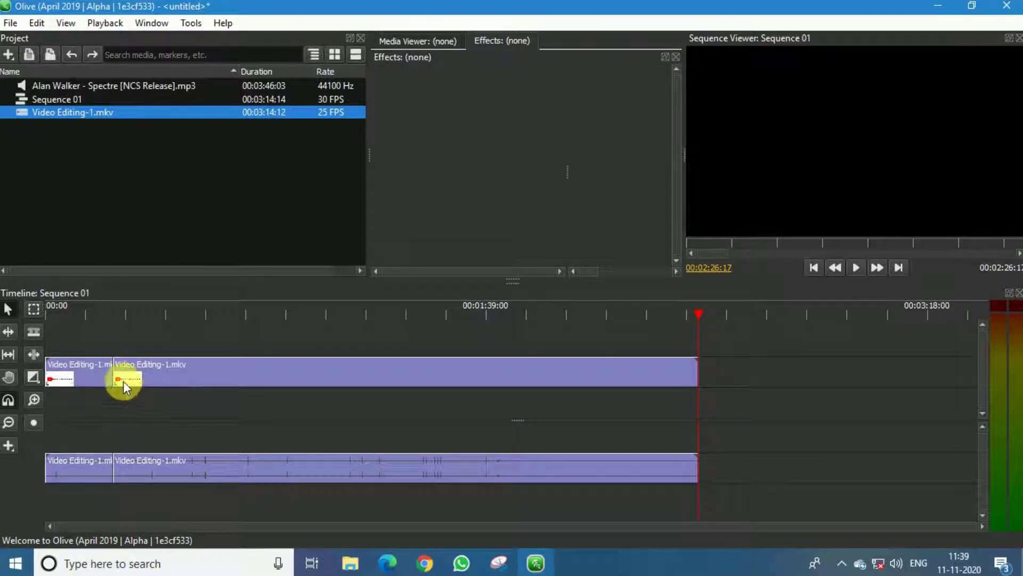
Link the two video clips together and move them along their track to start at about 00:00:28:09
left_click(123, 382)
left_click(108, 359, "shift")
right_click(107, 360)
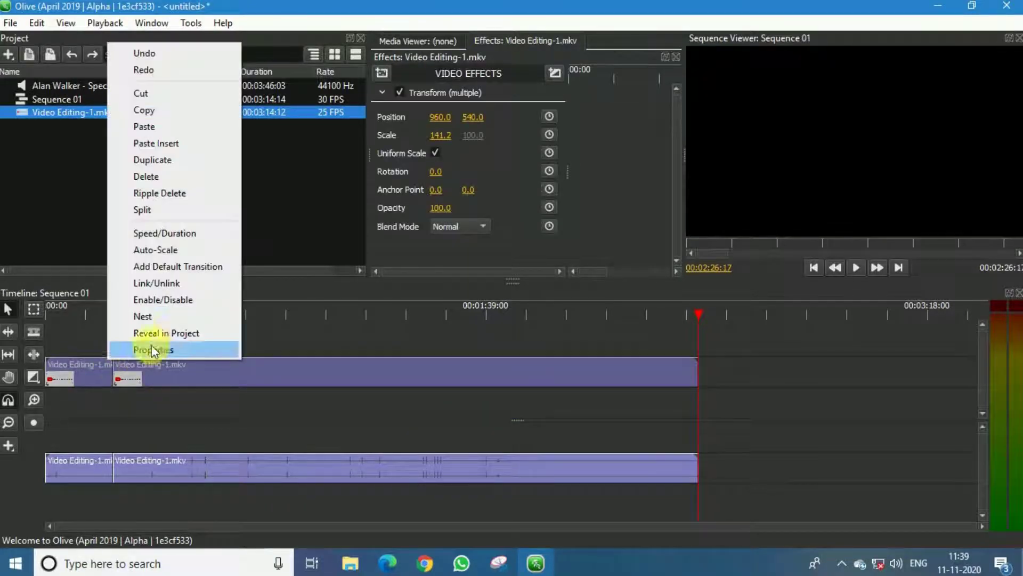
left_click(212, 290)
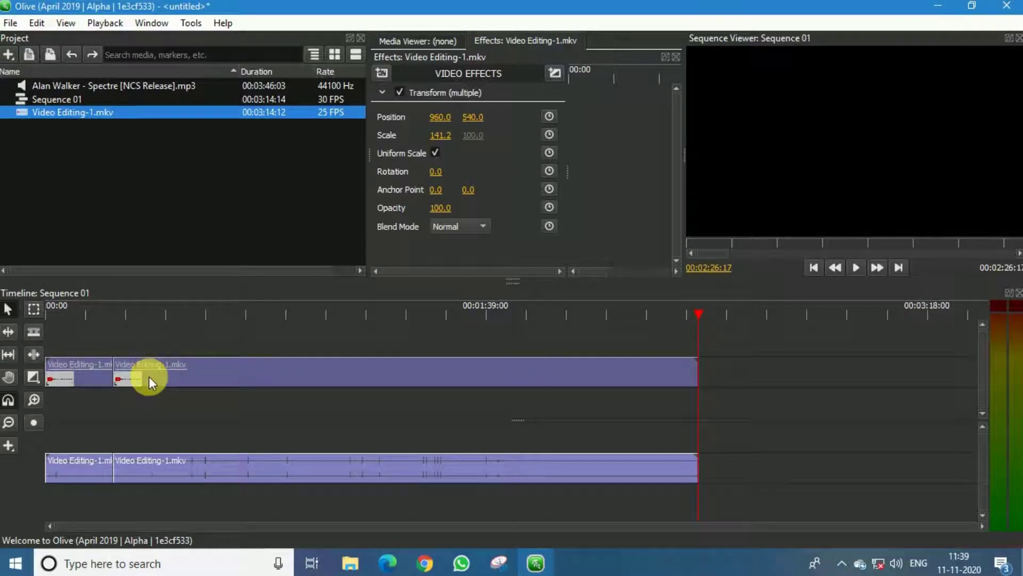
left_click_drag(149, 377, 270, 361)
left_click(241, 360)
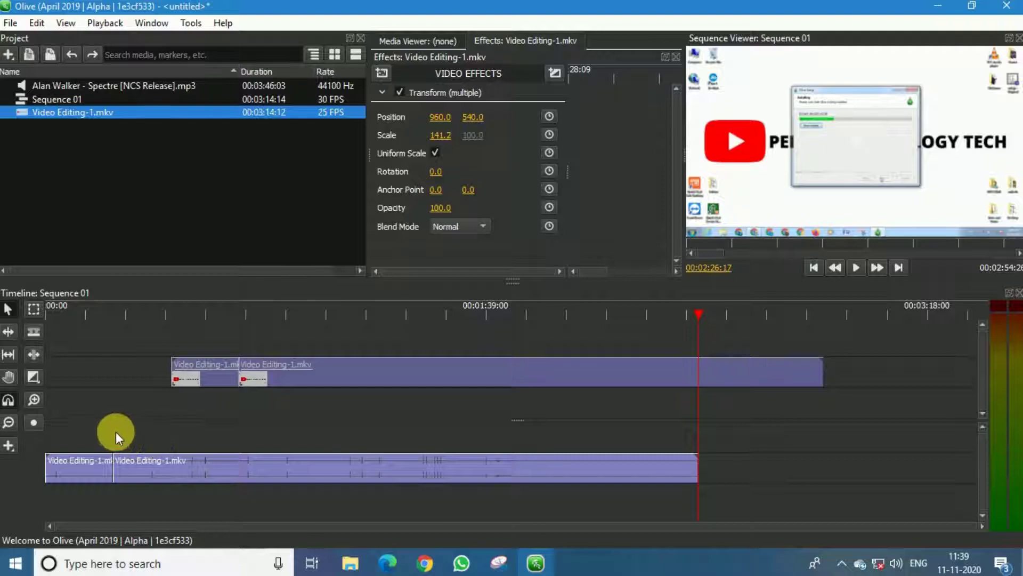
Delete both separated audio clips from the audio track
left_click_drag(116, 432, 156, 467)
key("Delete")
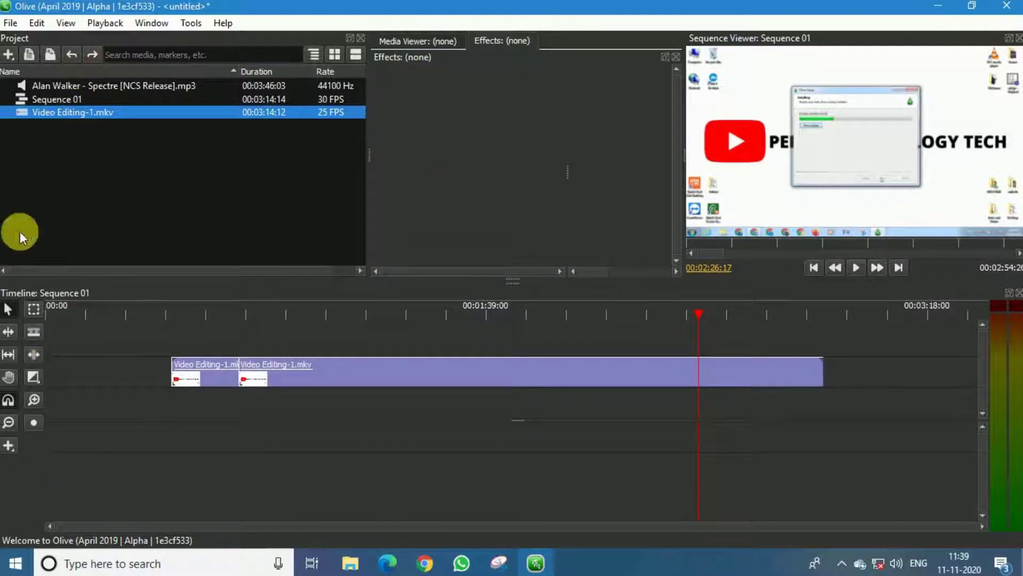
Insert a Solid Color clip at the start of the video track and bring its Solid effect properties into view
left_click(7, 442)
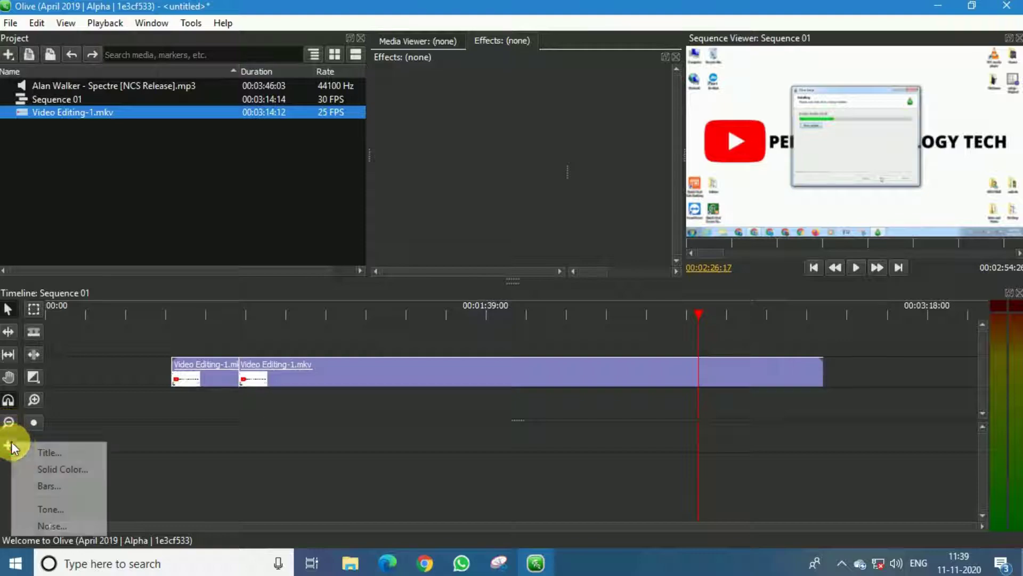
left_click(51, 467)
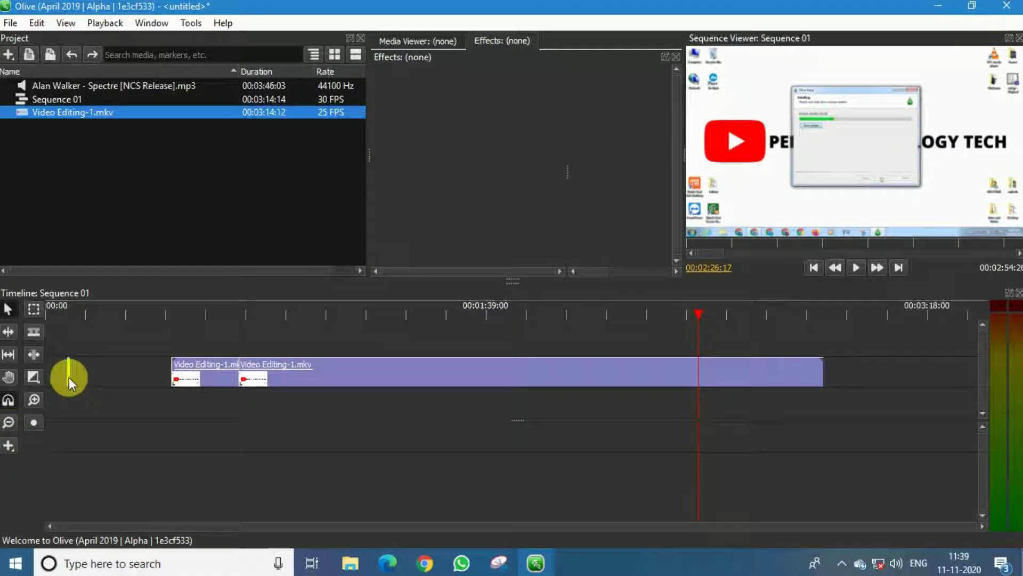
left_click_drag(69, 378, 21, 378)
left_click(53, 376)
scroll(405, 179, "down", 3)
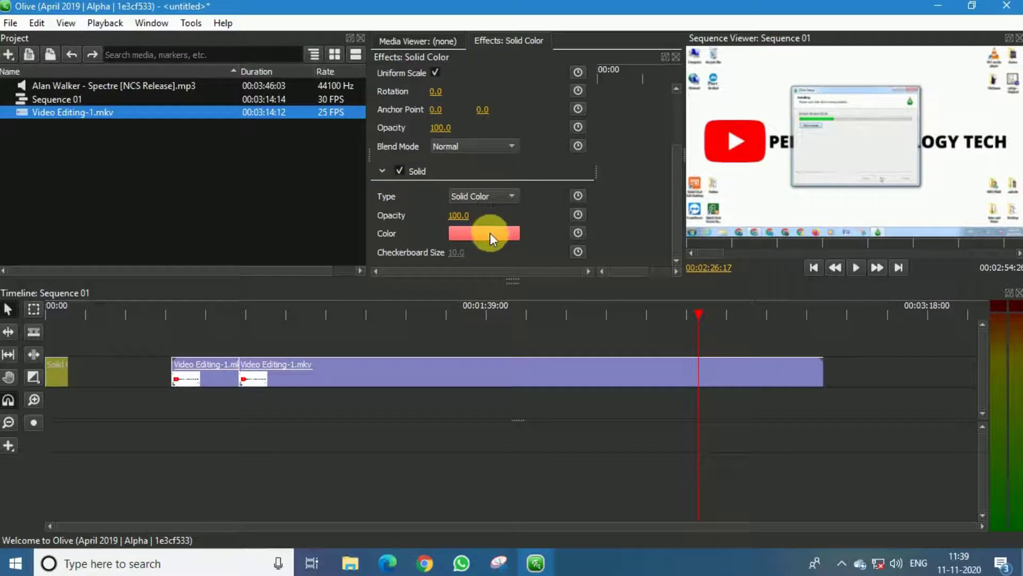
Set the Solid Color clip's color to black (#000000)
left_click(488, 231)
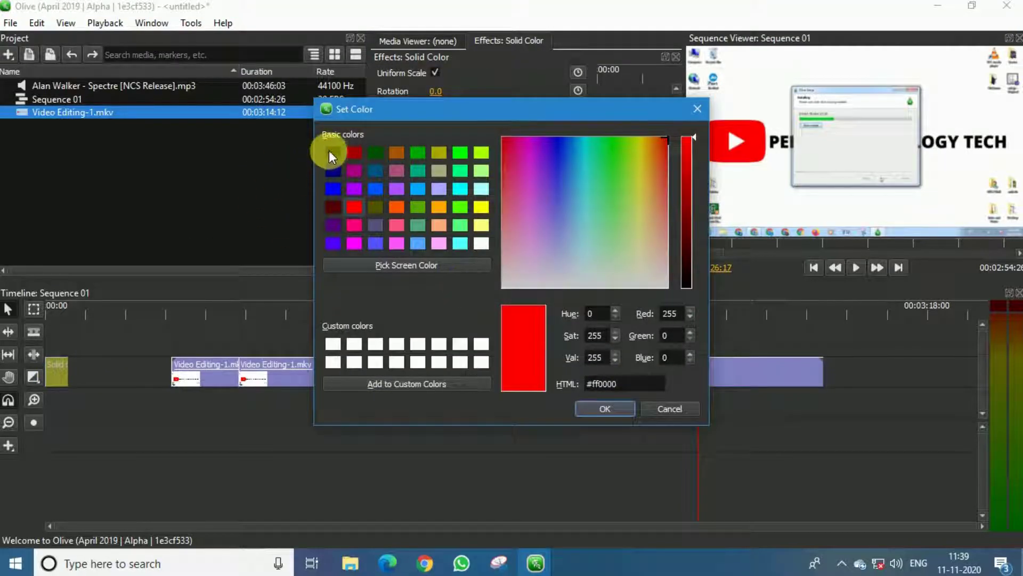
left_click(331, 153)
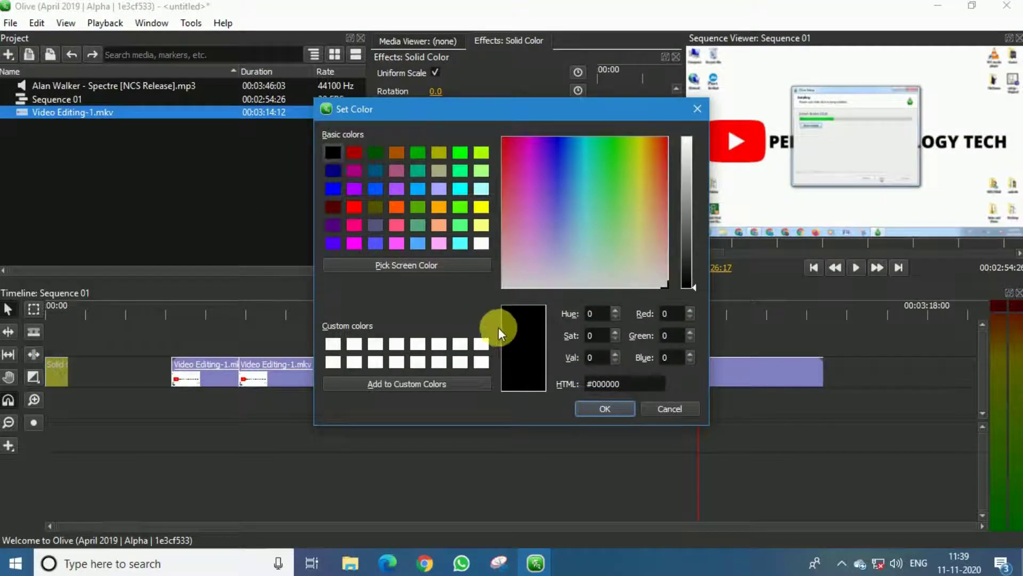
left_click(597, 407)
Add a Title clip at the start of the timeline, with the Solid Color clip on the track beneath it, both ending together
left_click_drag(68, 373, 16, 372)
left_click(8, 445)
key("Escape")
left_click(73, 371)
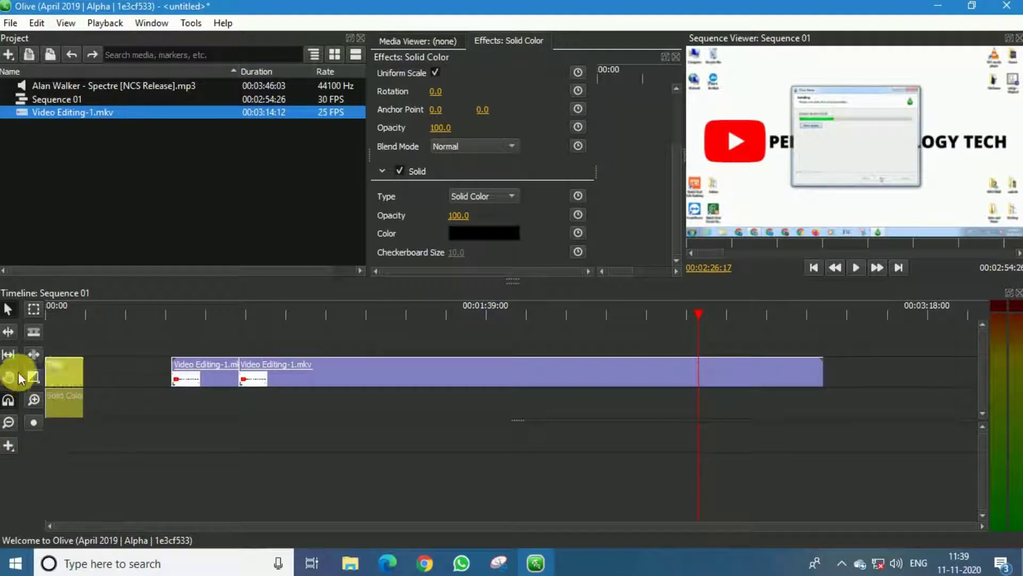
Select the Title clip, place the playhead over it at 00:00:04:17 and clear its sample text for editing
left_click(68, 369)
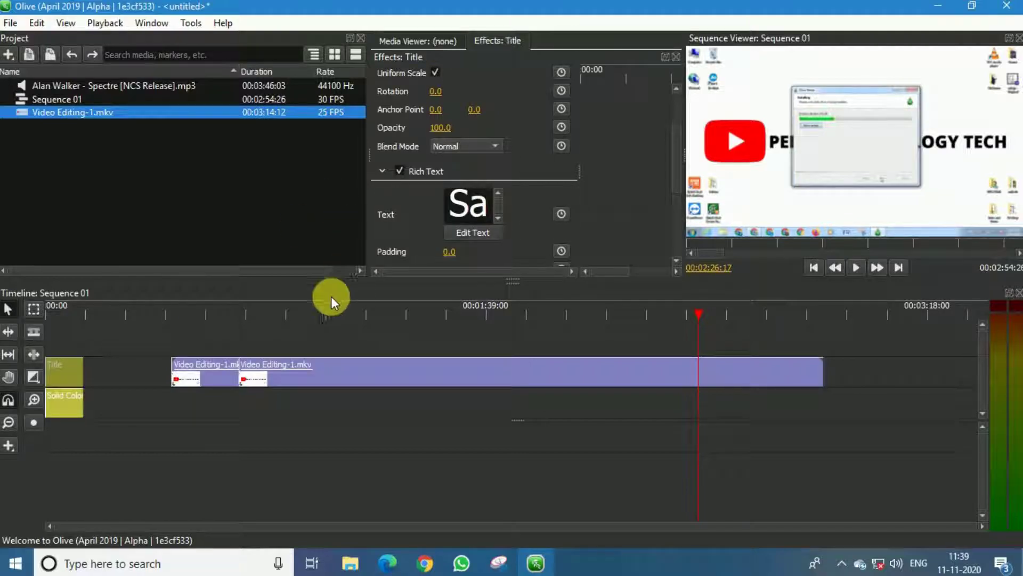
left_click(67, 310)
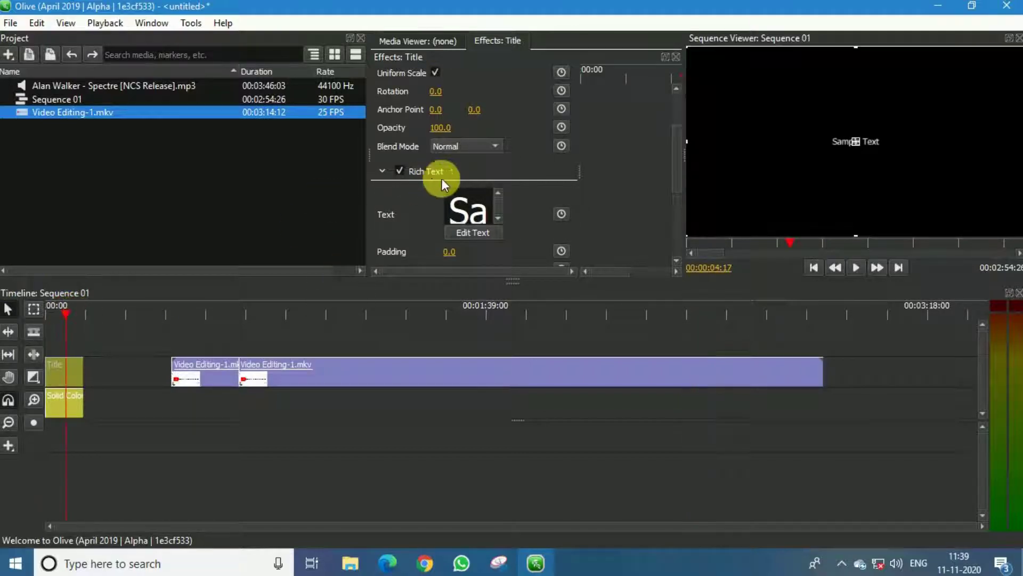
left_click(467, 230)
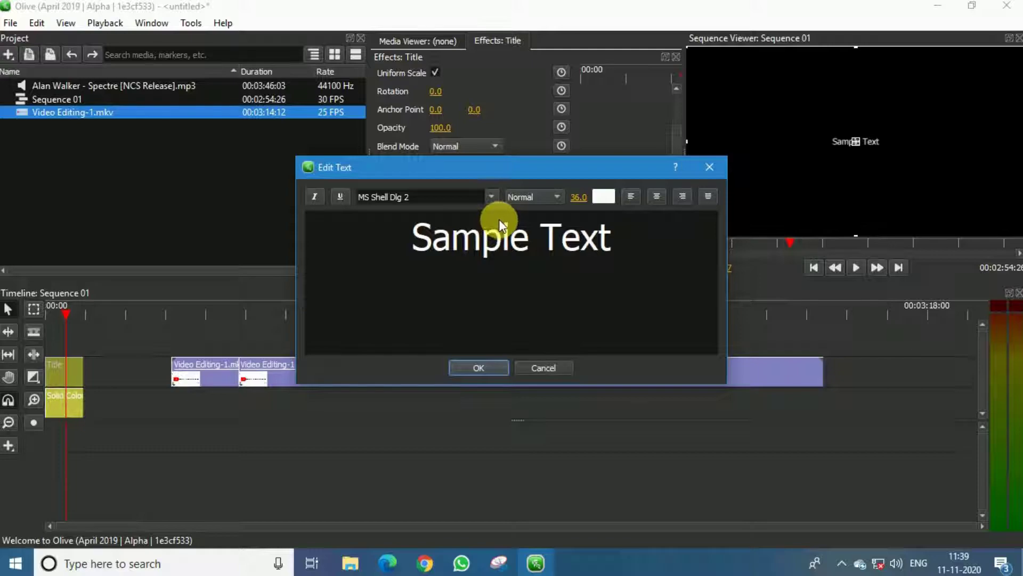
key("ctrl+a")
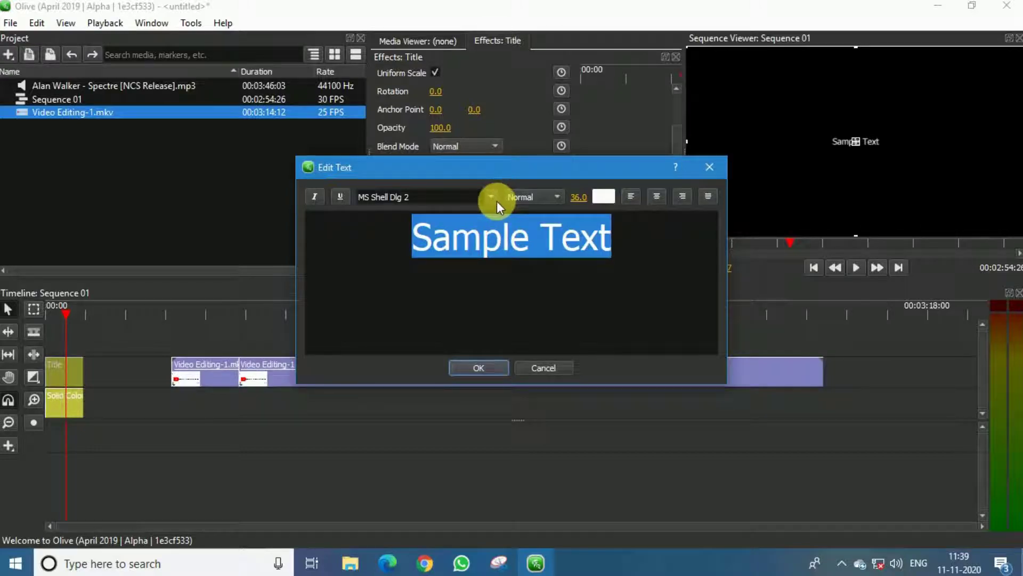
key("Delete")
Set the title text's font to Forte and its size to 60
left_click(493, 198)
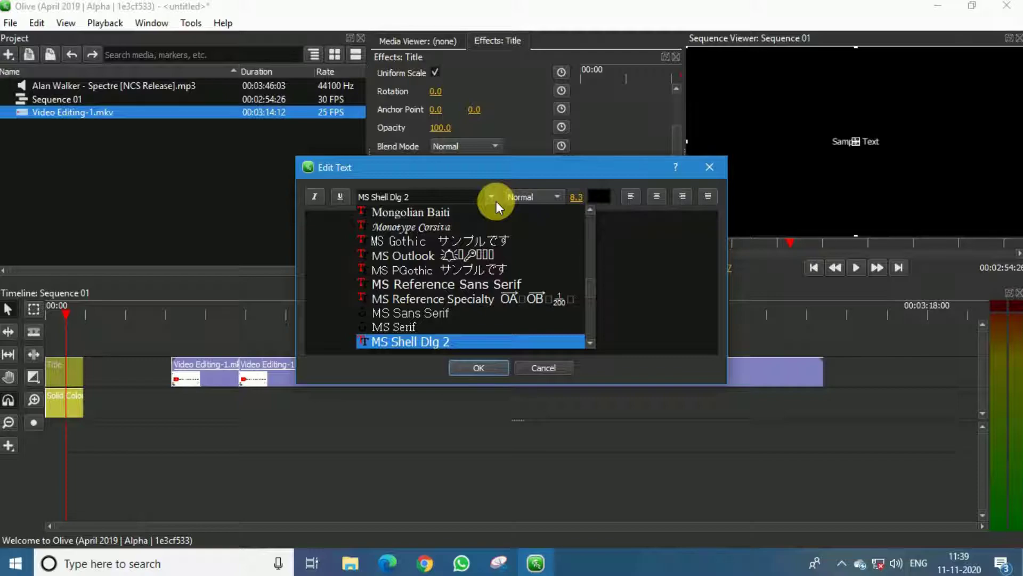
key("f")
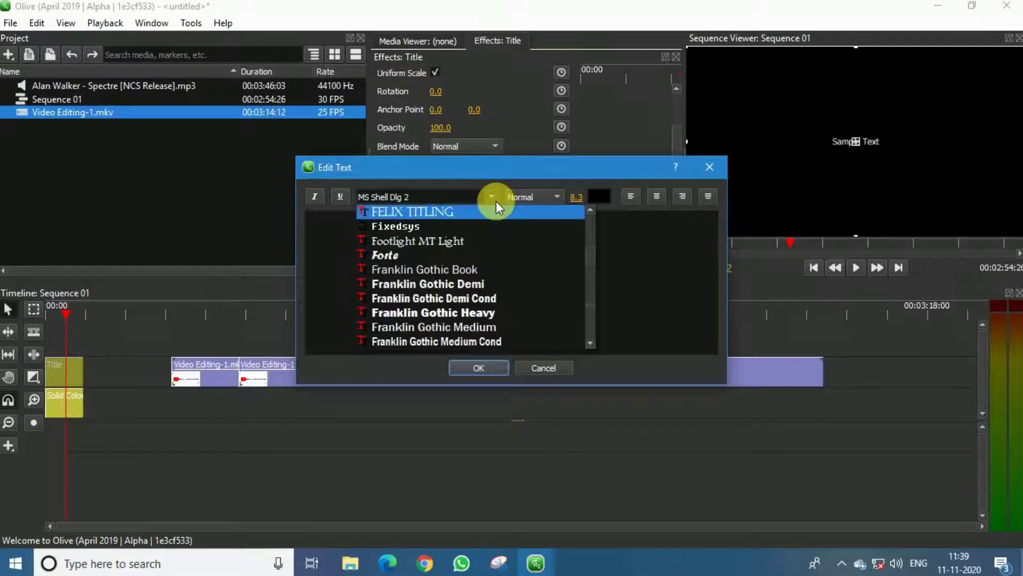
left_click(497, 255)
left_click(577, 197)
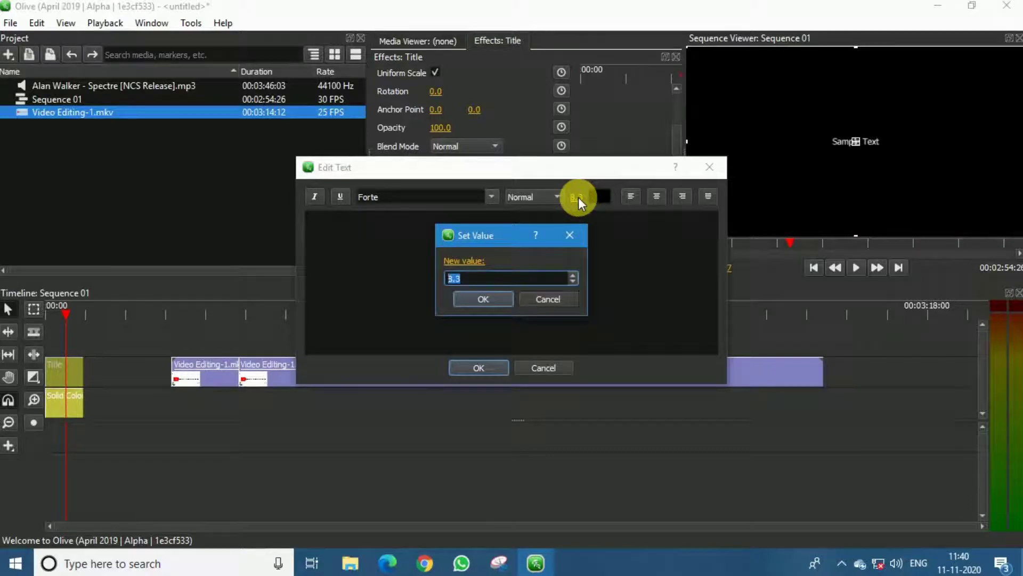
type("60")
key("Return")
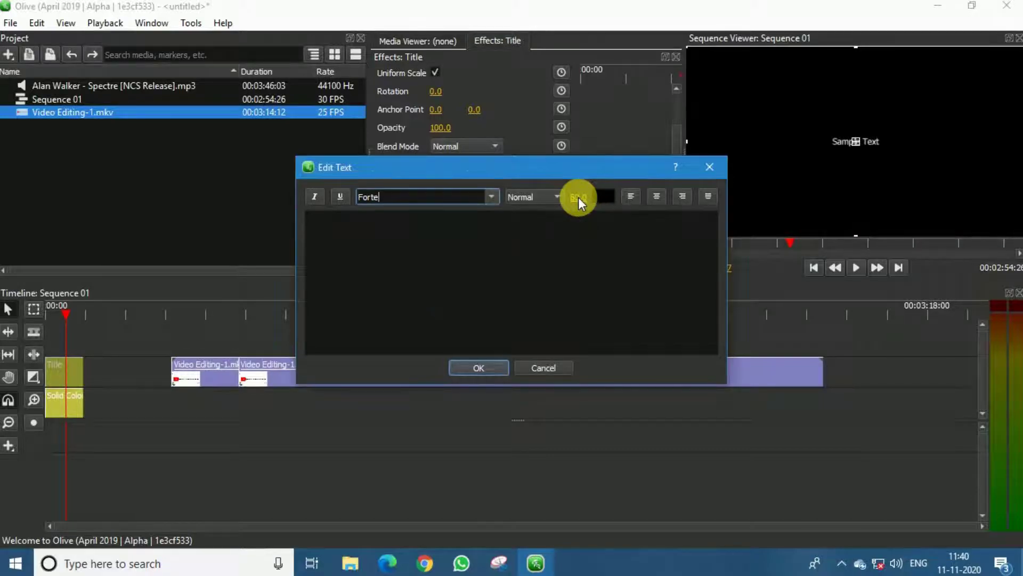
Enter "Hi Friends" as the opening words of the title text
left_click(574, 247)
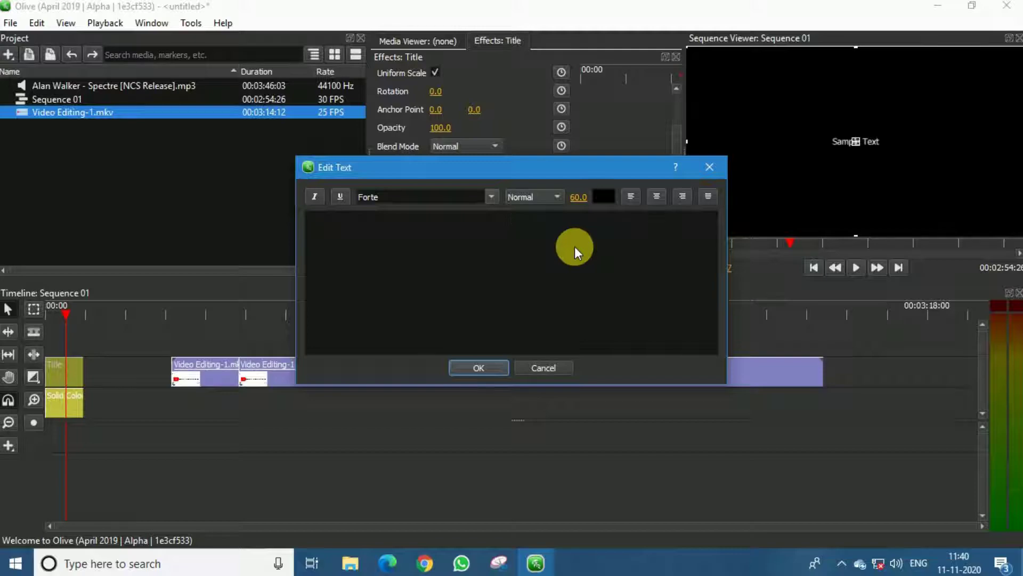
type("Hi")
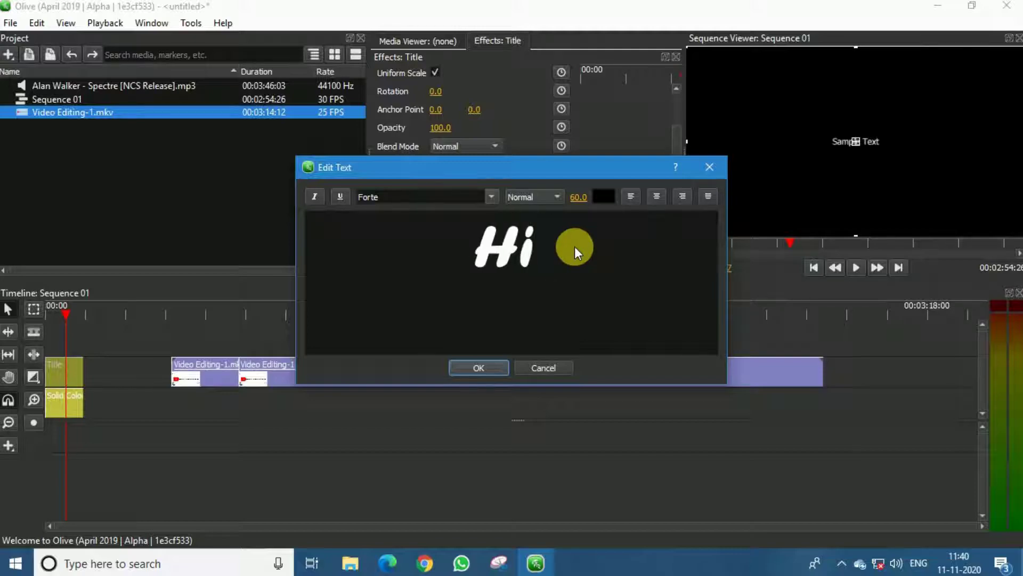
type(" Fir")
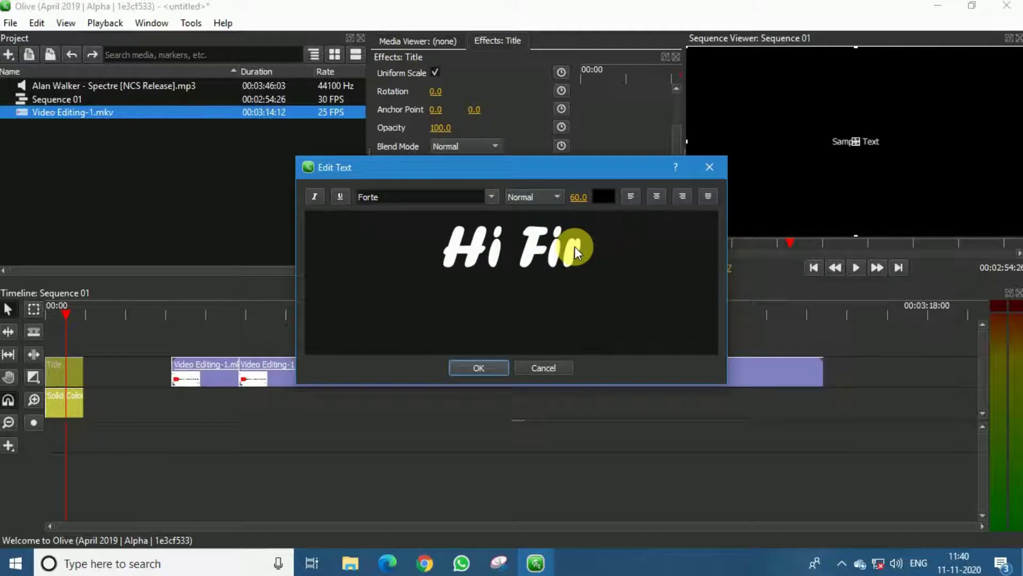
type("e")
key("BackSpace")
key("BackSpace")
key("BackSpace")
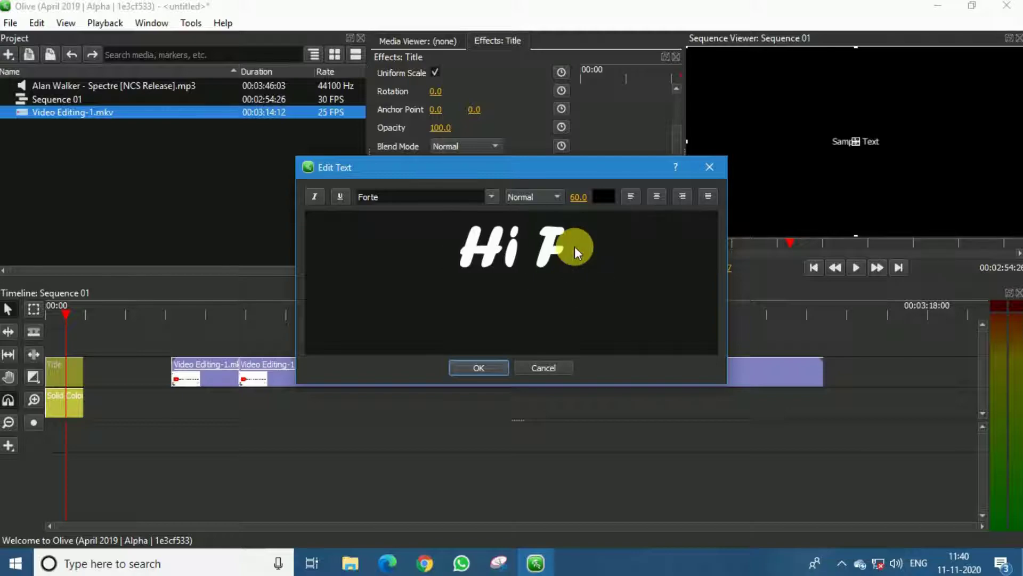
type("riends")
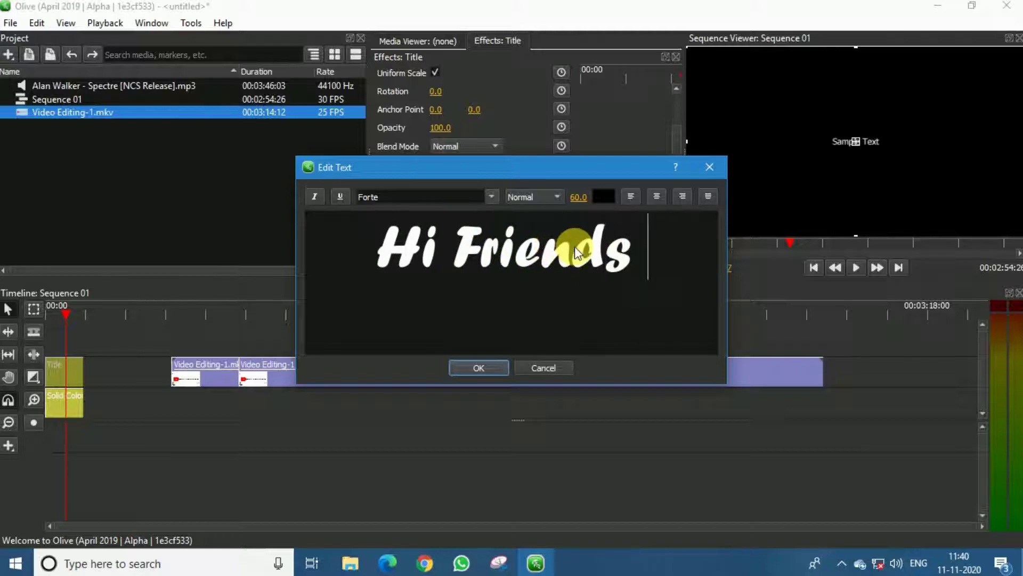
Continue the title's first line with "Today I am going to Show u"
type(" To")
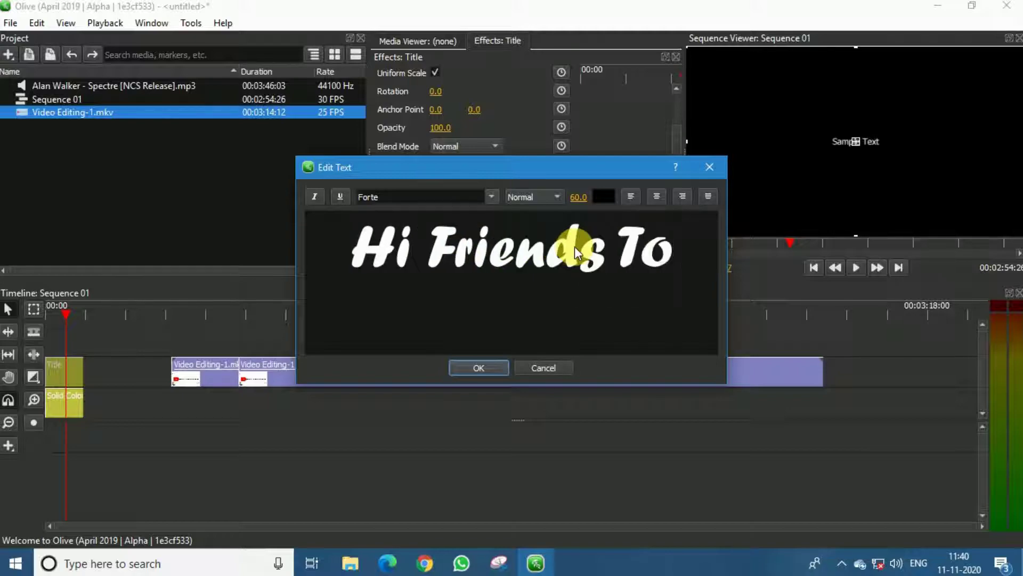
type("day J")
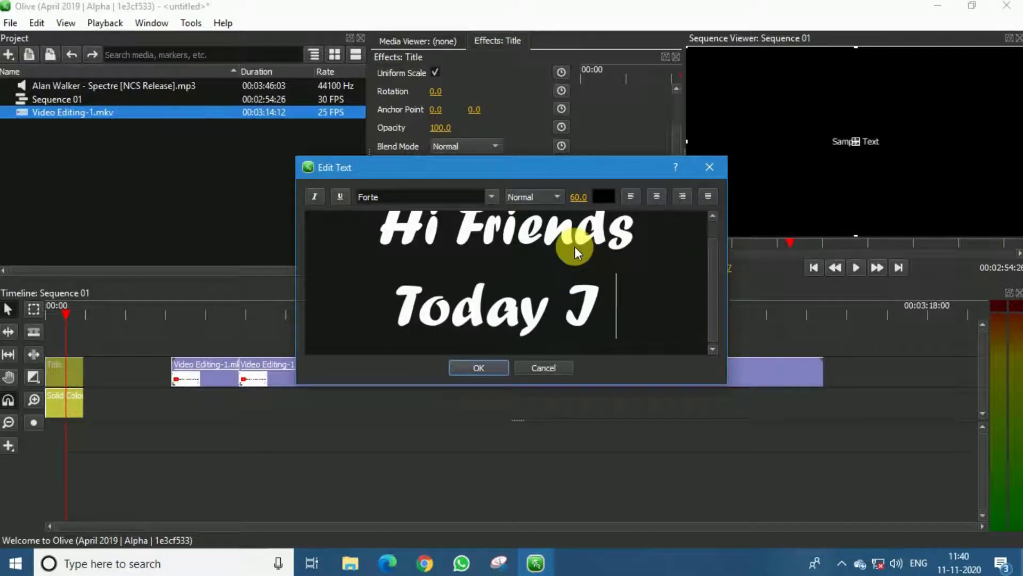
type(" am goin")
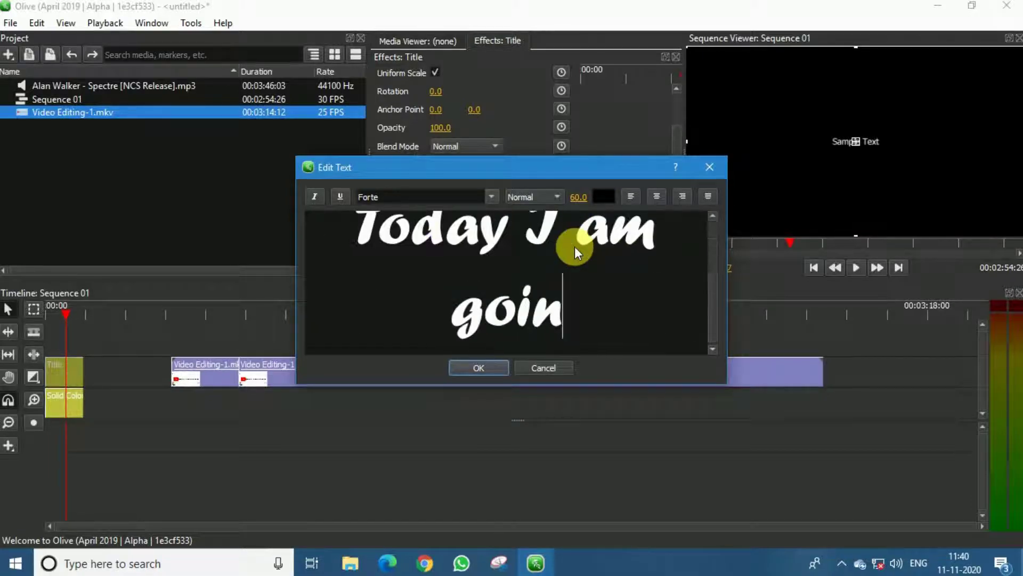
type("g to Sh")
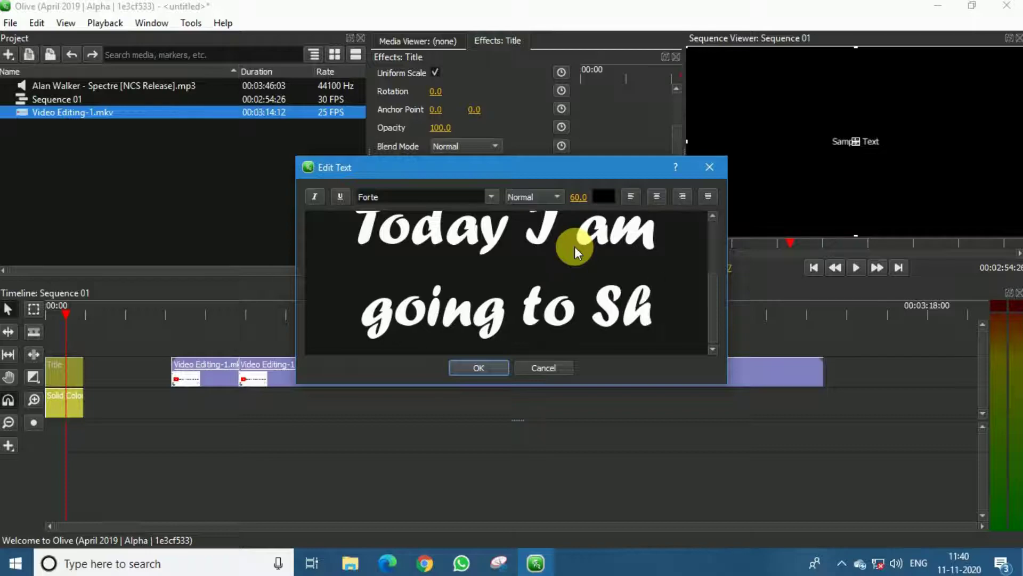
type("ow u Ho")
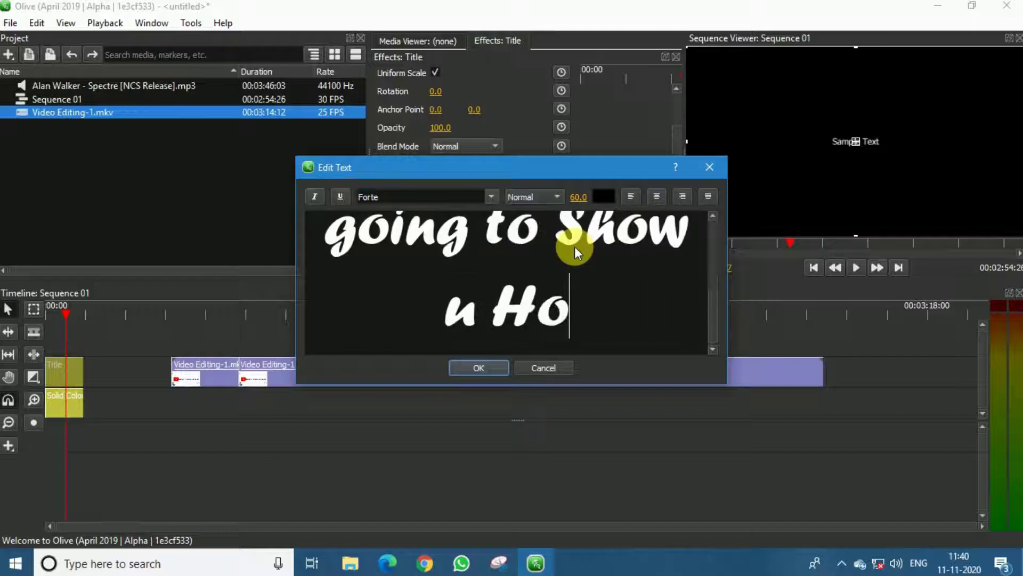
type("w")
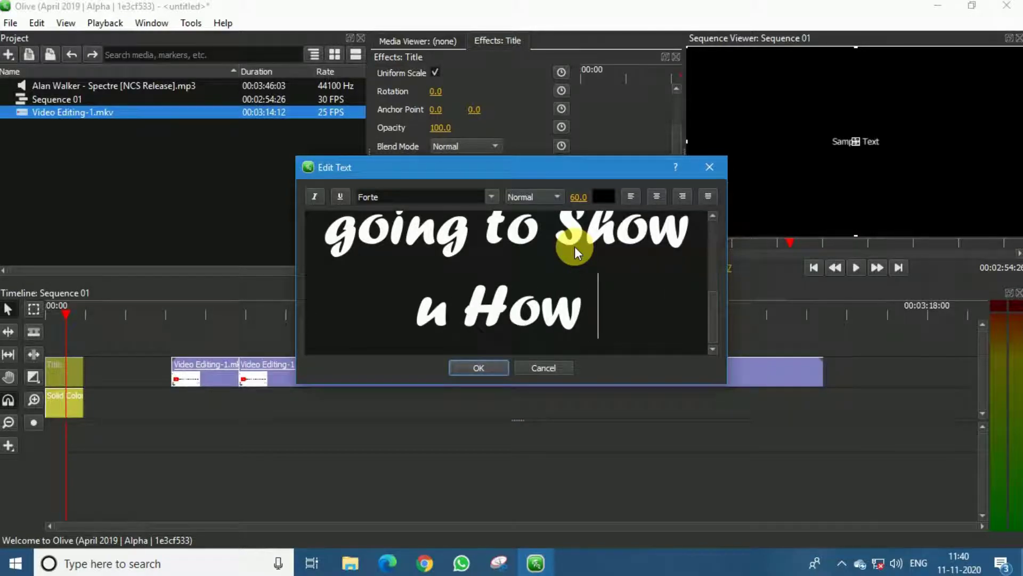
key("BackSpace")
key("BackSpace")
key("BackSpace")
key("BackSpace")
key("BackSpace")
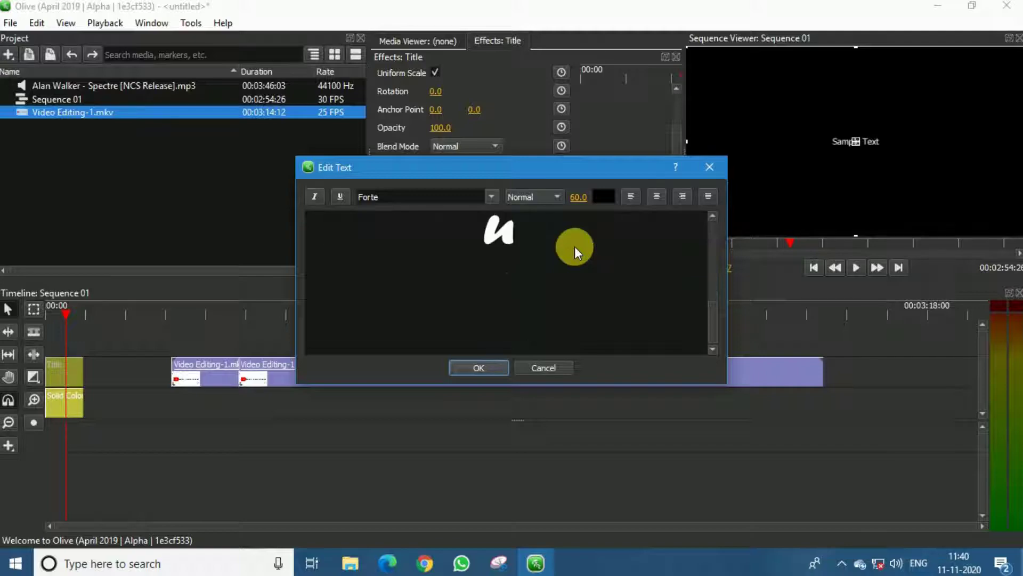
Add "How to Edit Videos" as a new line of the title text
key("Return")
type("How to ")
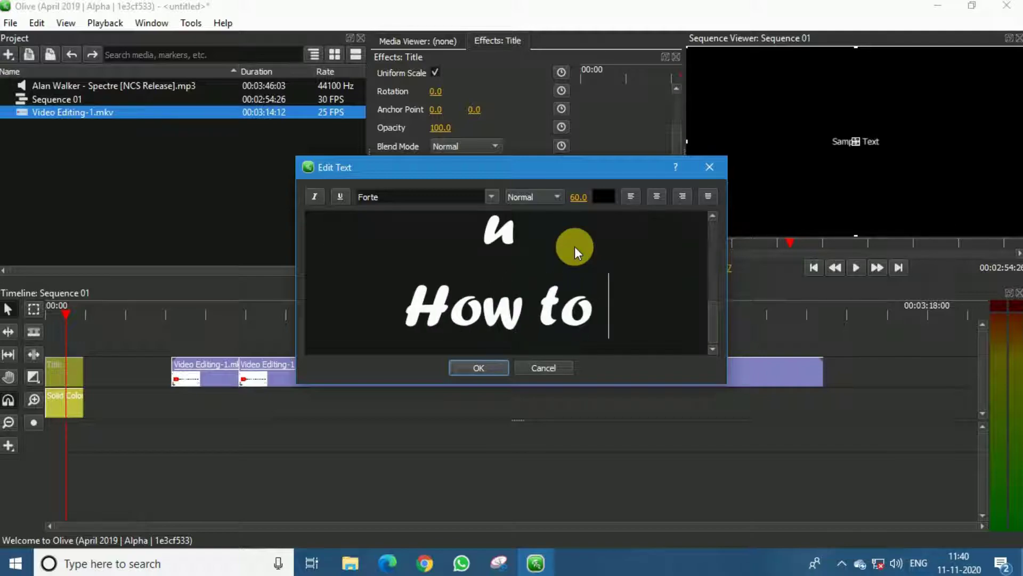
type("Edit")
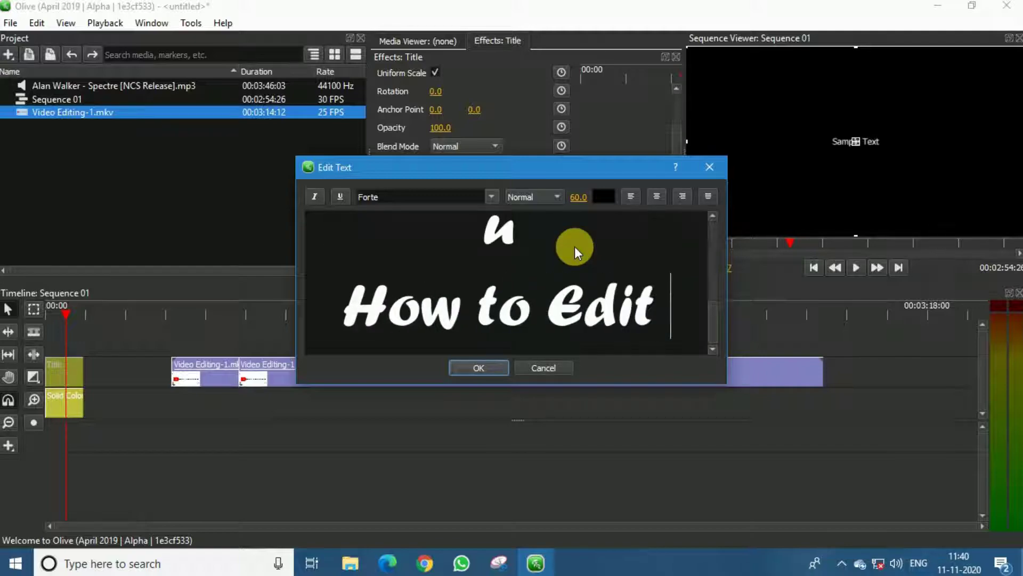
type(" Vi")
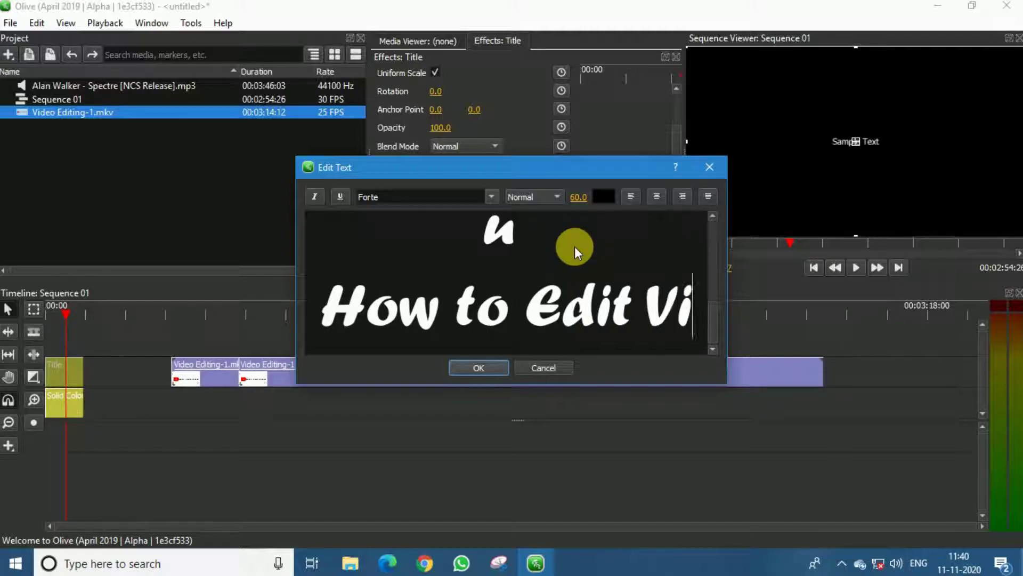
type("deos")
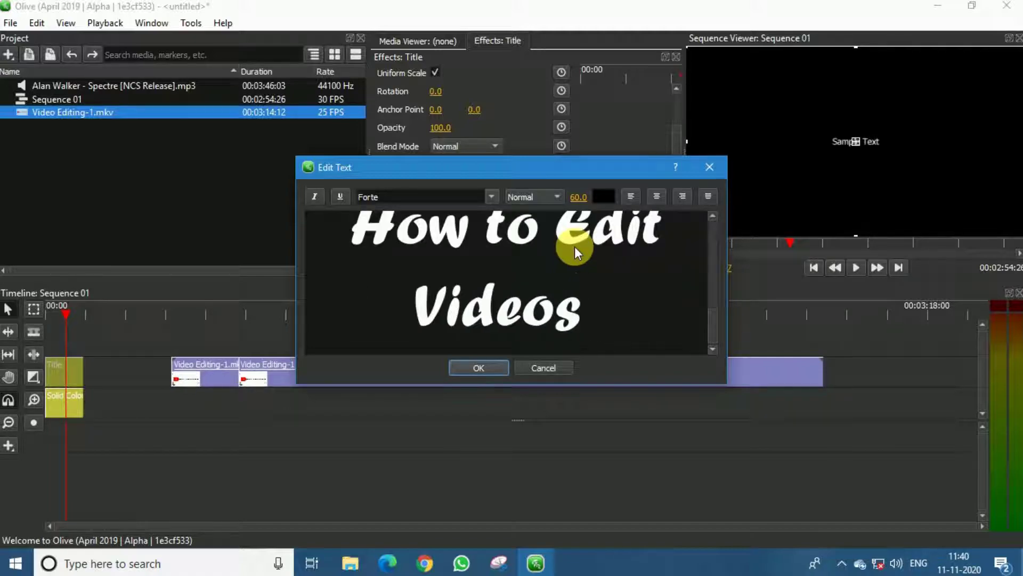
Add "So, Lets Get Started" after a blank line, apply the title text and deselect the clips
key("Return")
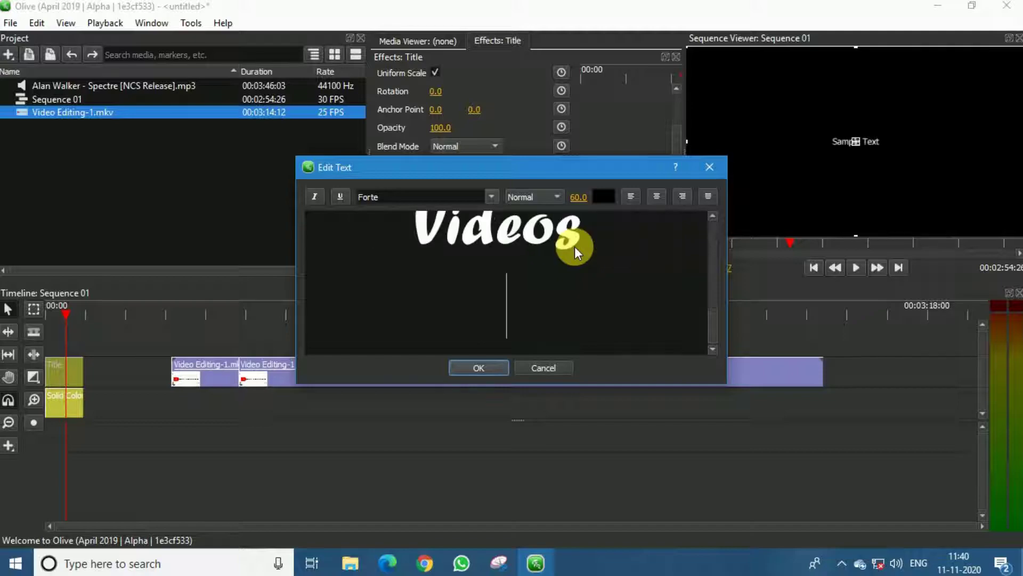
key("Return")
type("S")
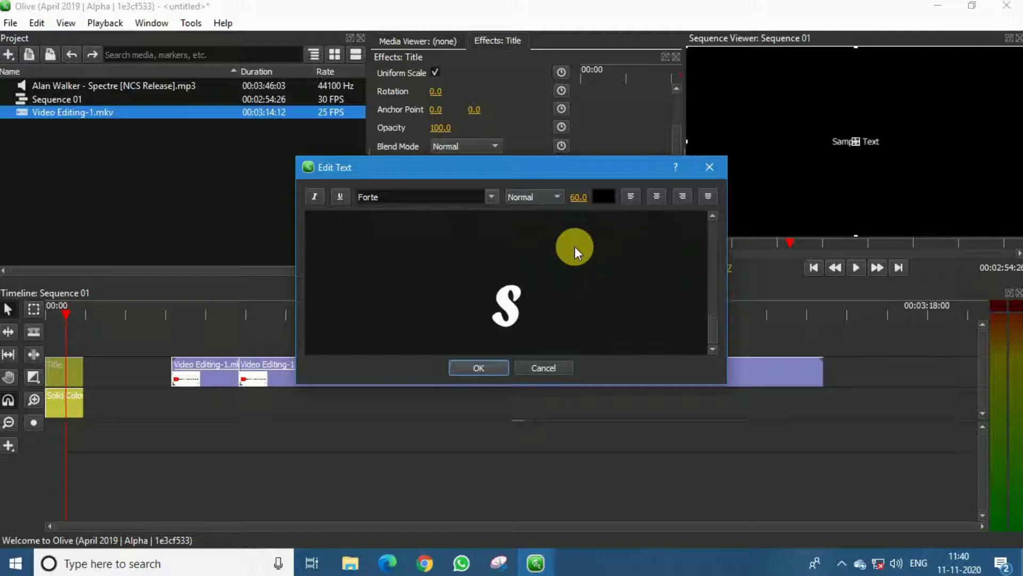
type("o, Le")
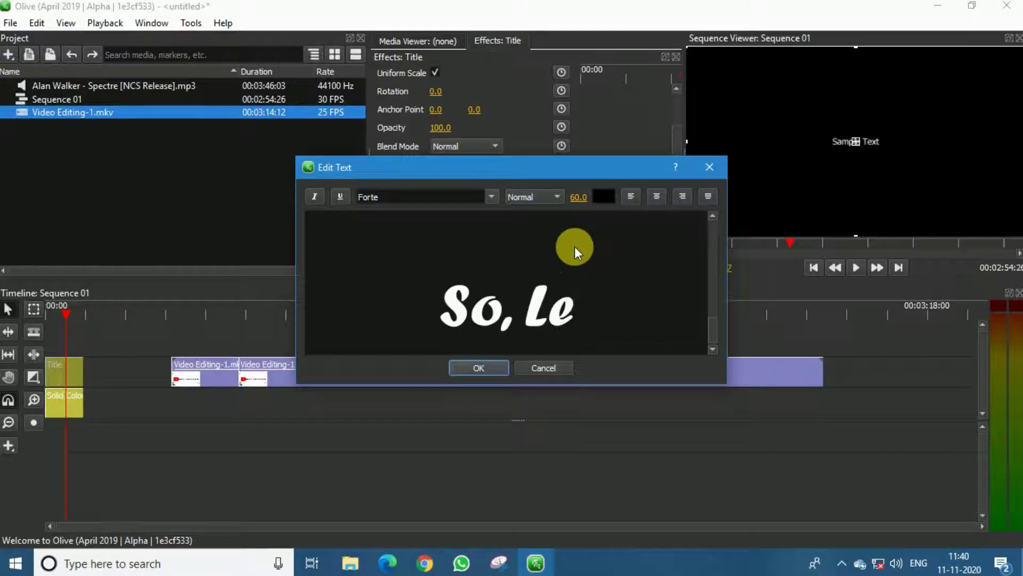
type("ts Get S")
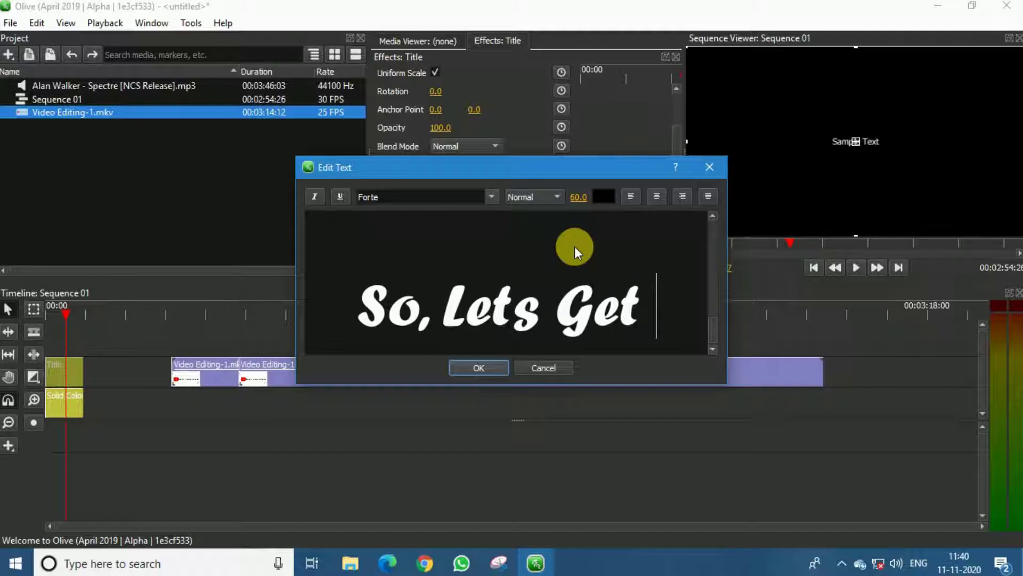
type("rted")
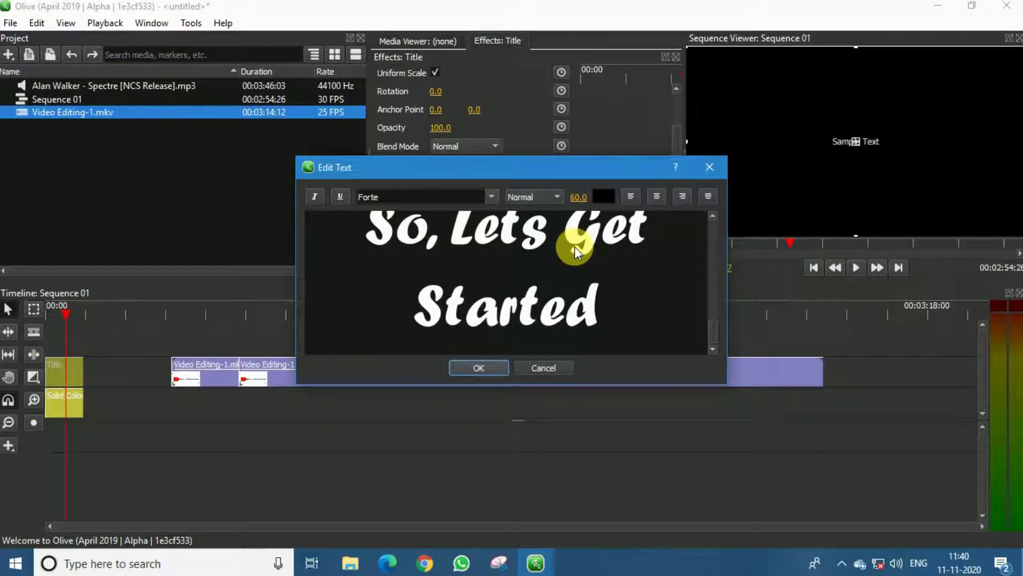
key("Return")
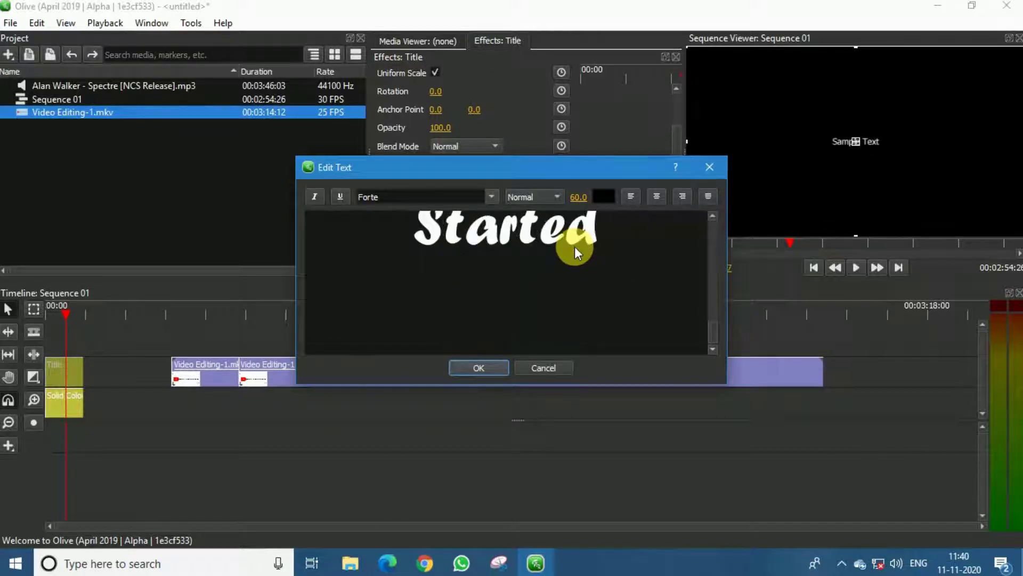
left_click(478, 367)
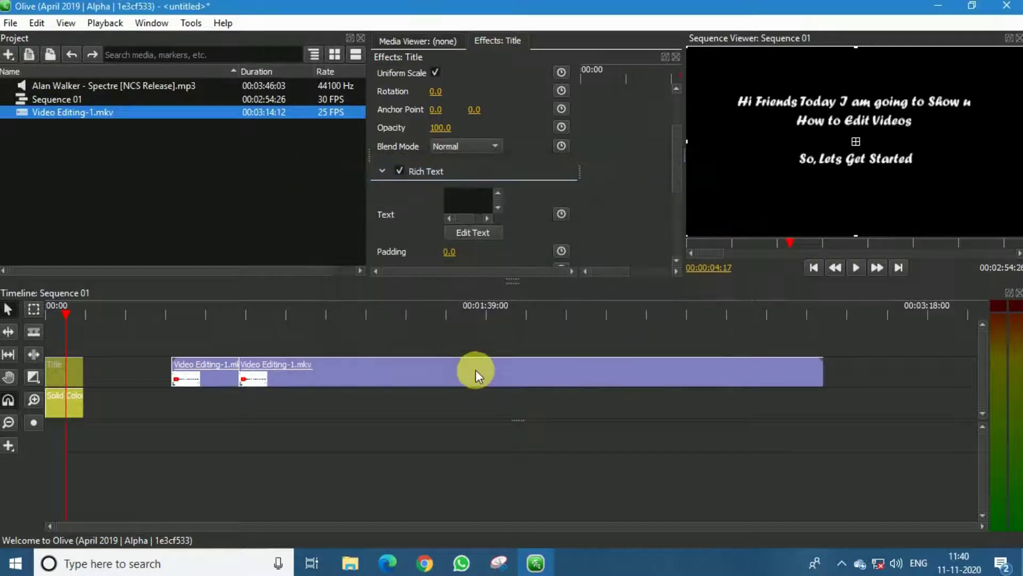
left_click(634, 461)
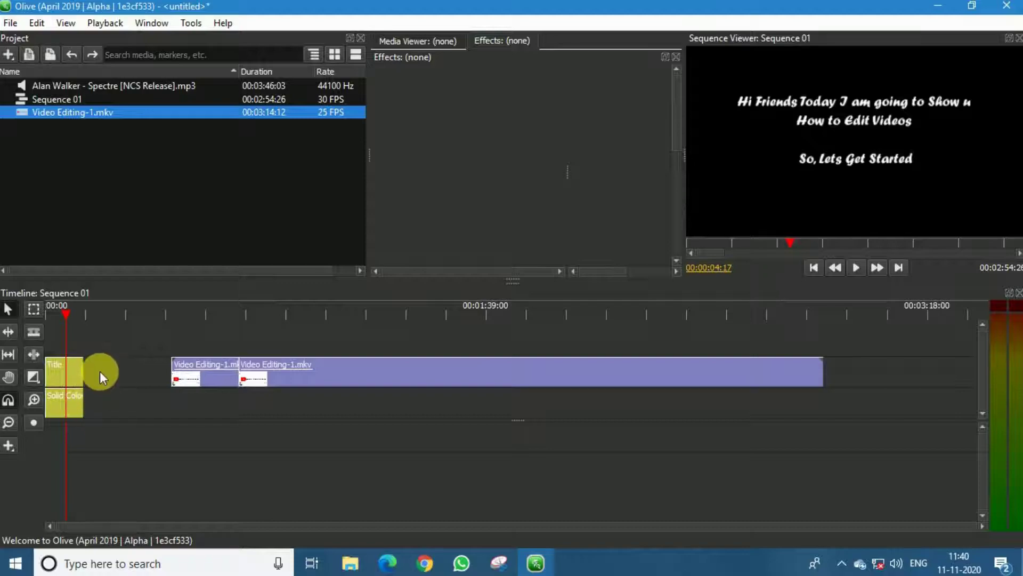
Copy the title and its black solid clip together and paste two duplicates directly after the originals on the timeline
left_click_drag(100, 371, 71, 407)
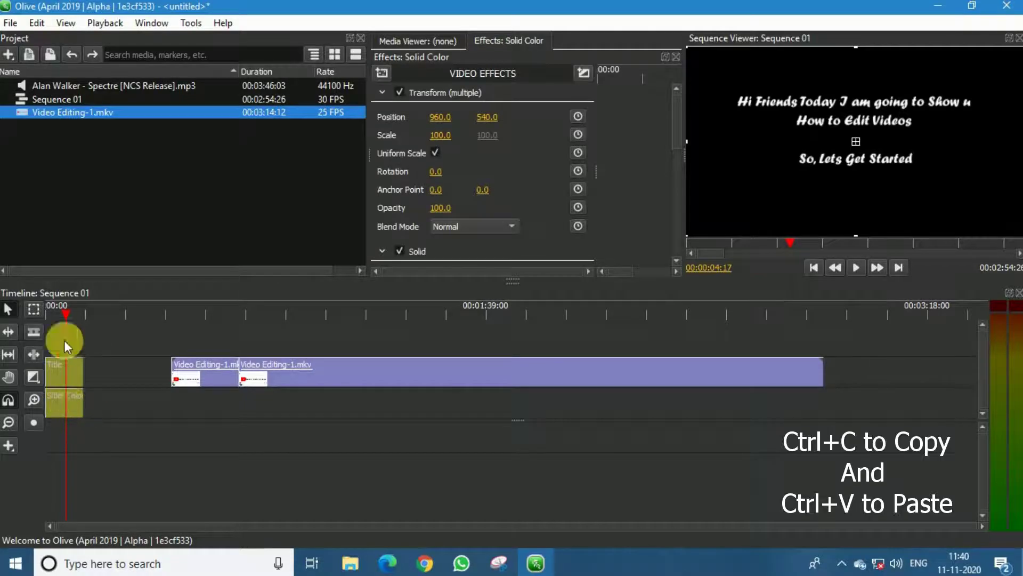
left_click(80, 309)
key("ctrl+v")
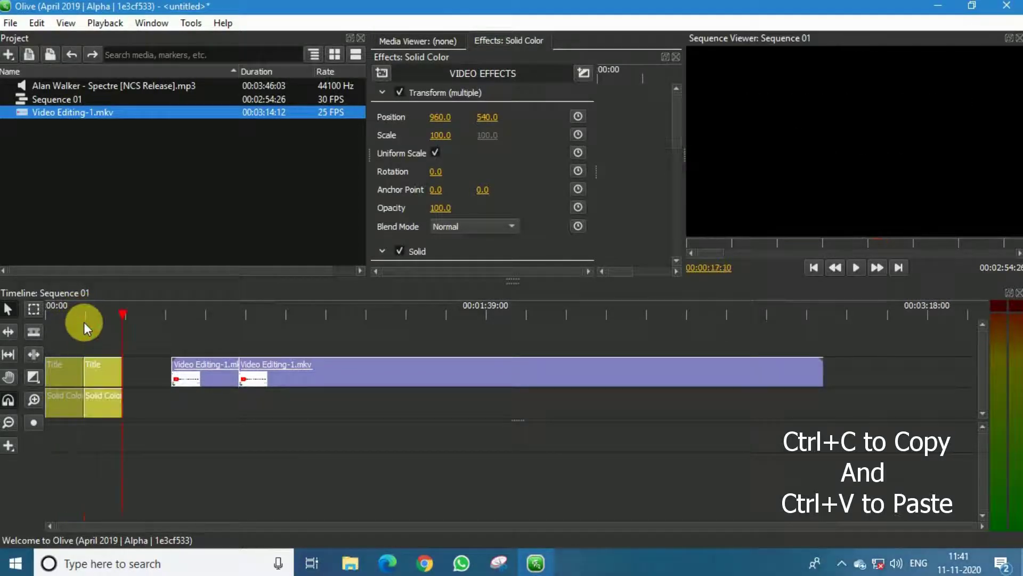
key("ctrl+v")
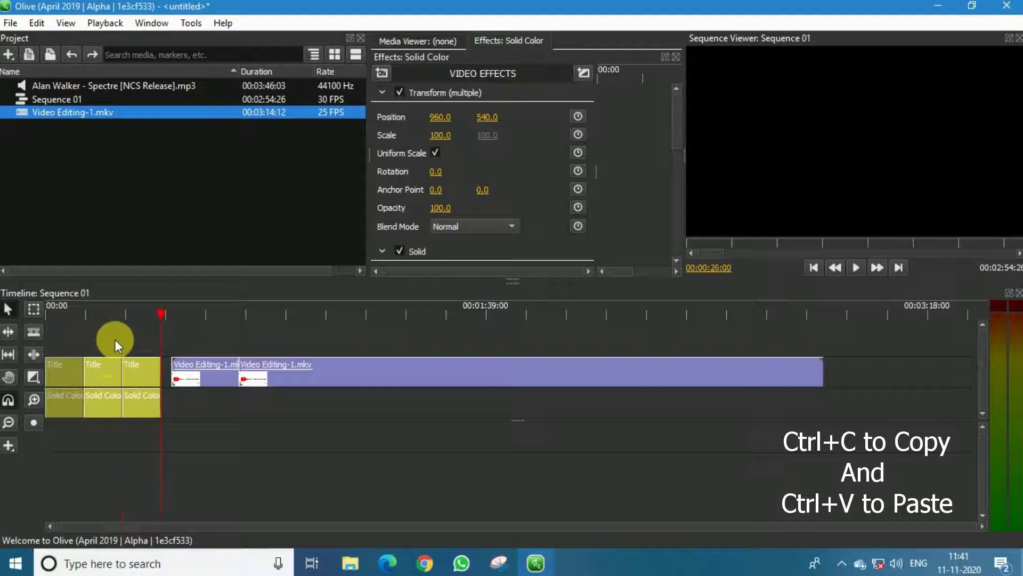
Open the second title clip's text for editing and replace all of it with "In This Vi"
left_click(96, 319)
left_click(101, 369)
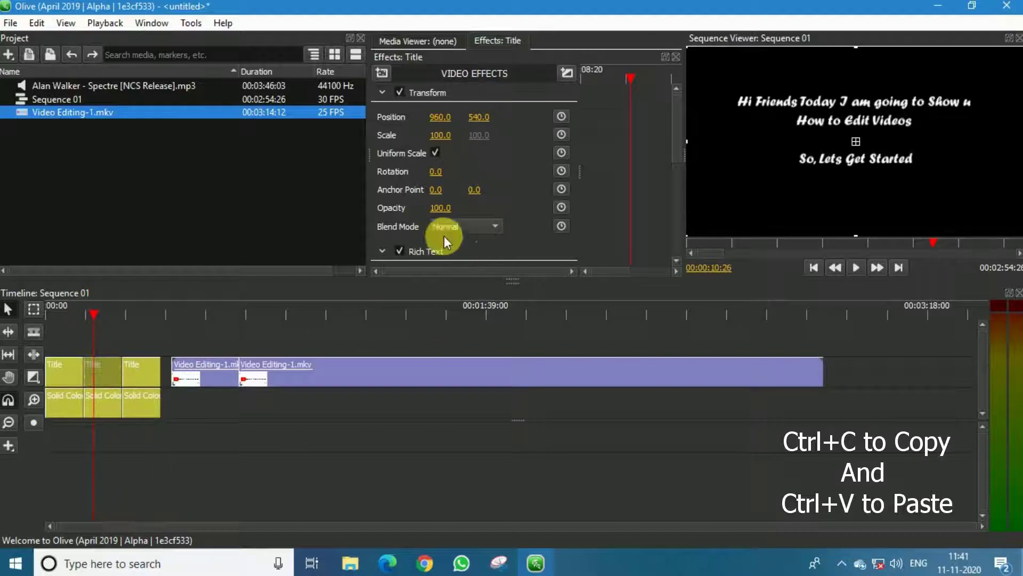
scroll(443, 236, "down", 3)
left_click(468, 220)
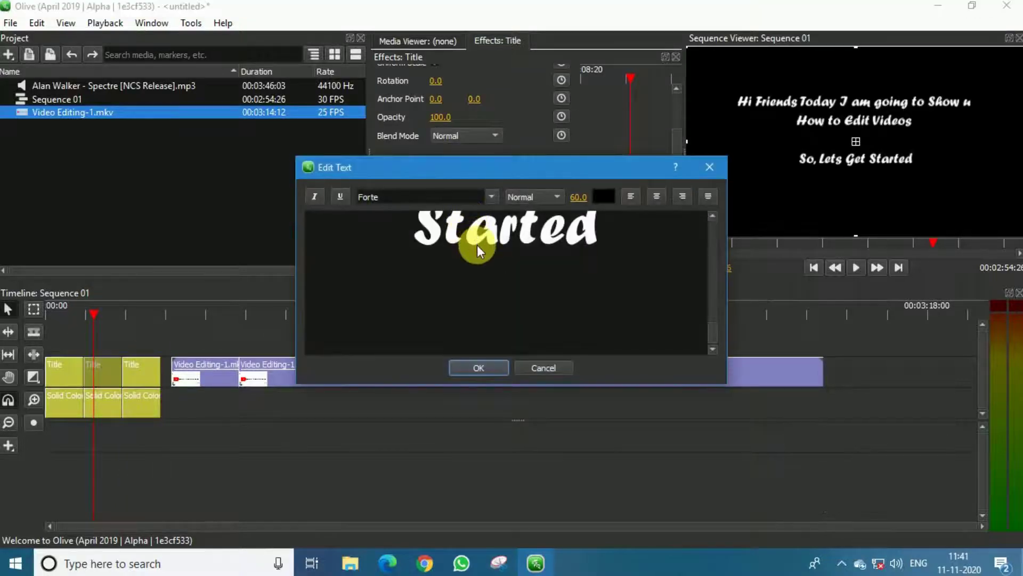
double_click(474, 241)
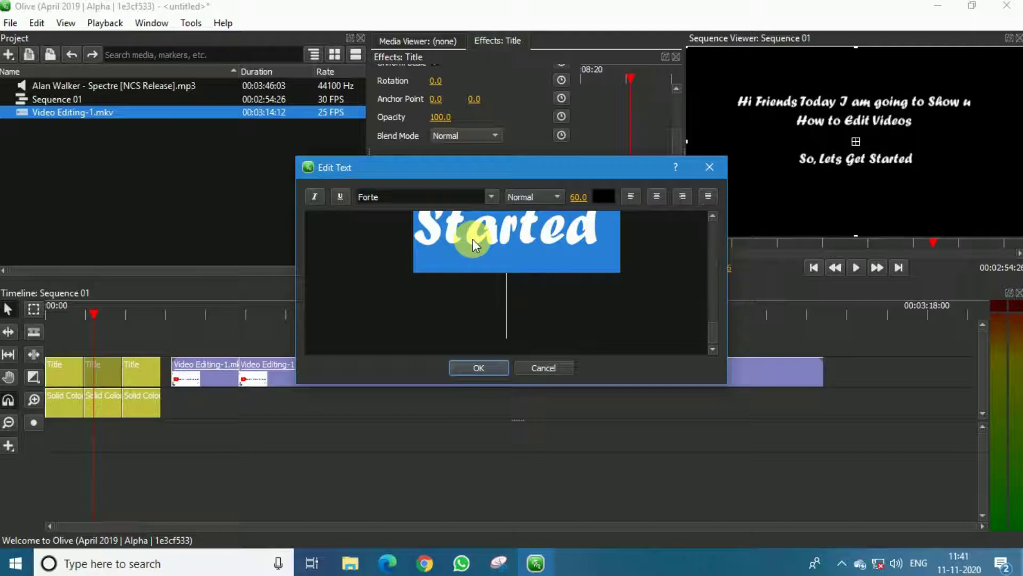
type("In")
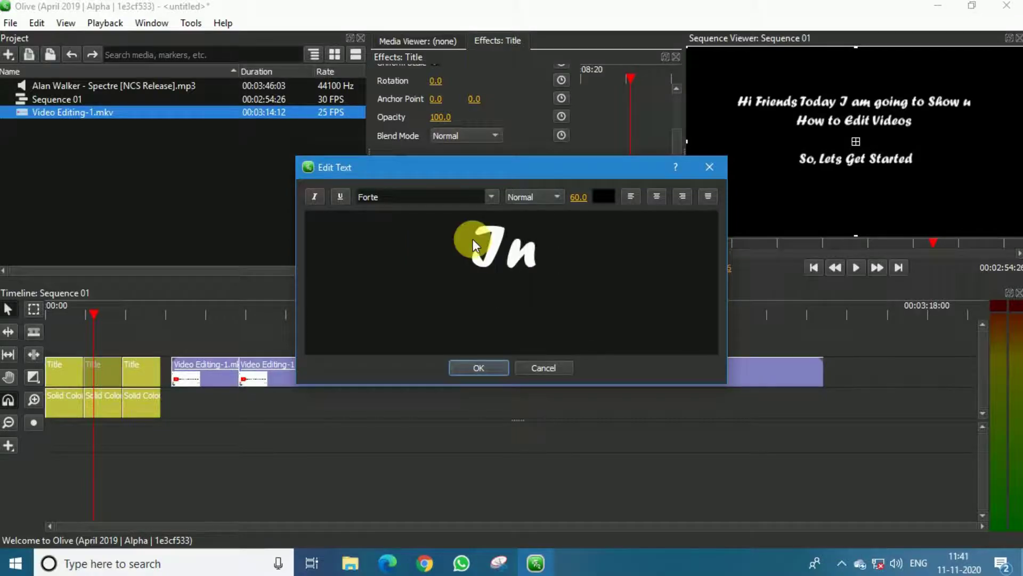
type(" This Vi")
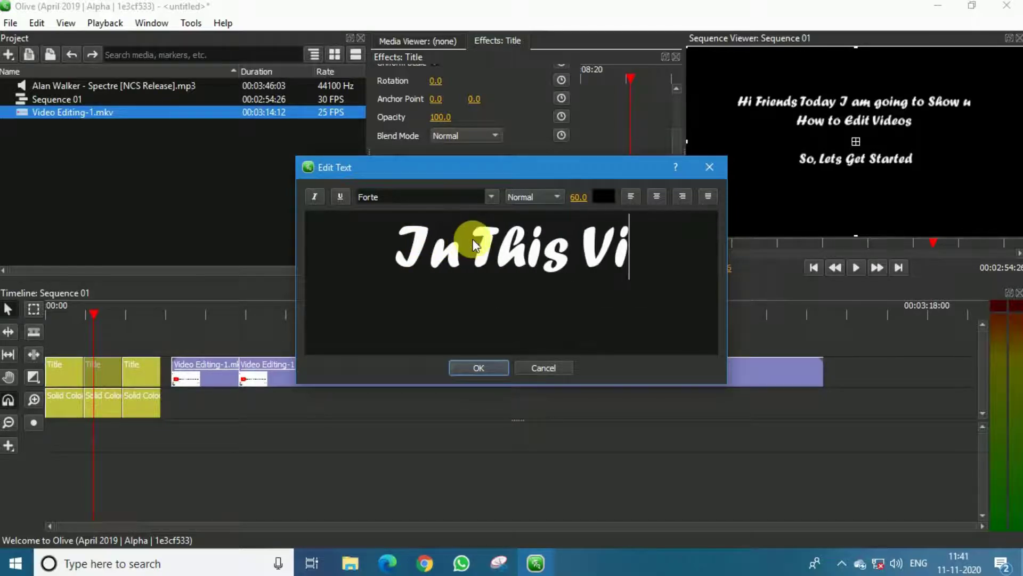
key("BackSpace")
key("BackSpace")
key("BackSpace")
key("BackSpace")
key("BackSpace")
key("BackSpace")
key("BackSpace")
key("BackSpace")
key("BackSpace")
key("BackSpace")
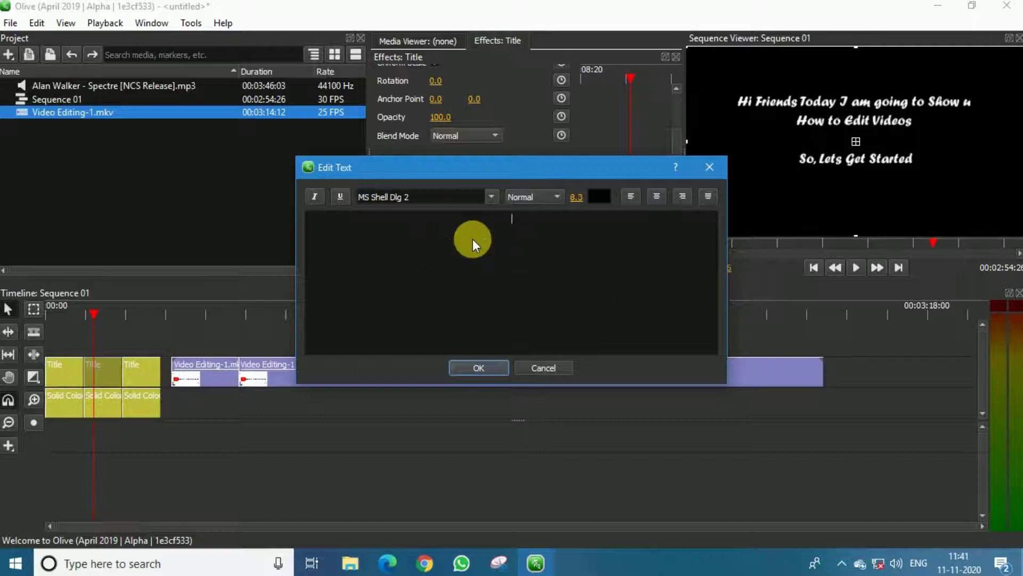
key("ctrl+z")
key("BackSpace")
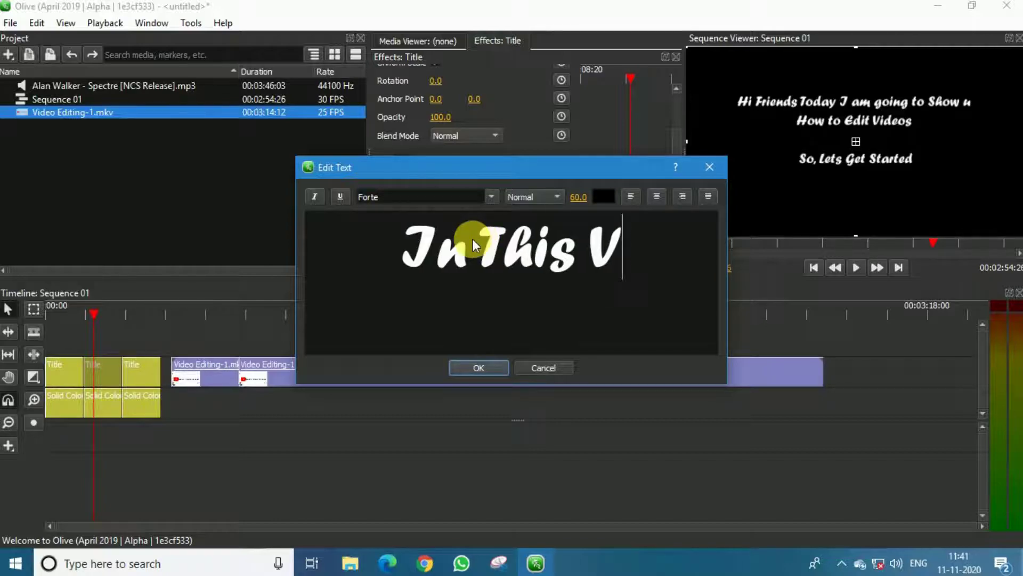
key("BackSpace")
key("BackSpace")
key("BackSpace")
key("BackSpace")
key("BackSpace")
key("BackSpace")
key("BackSpace")
key("BackSpace")
key("BackSpace")
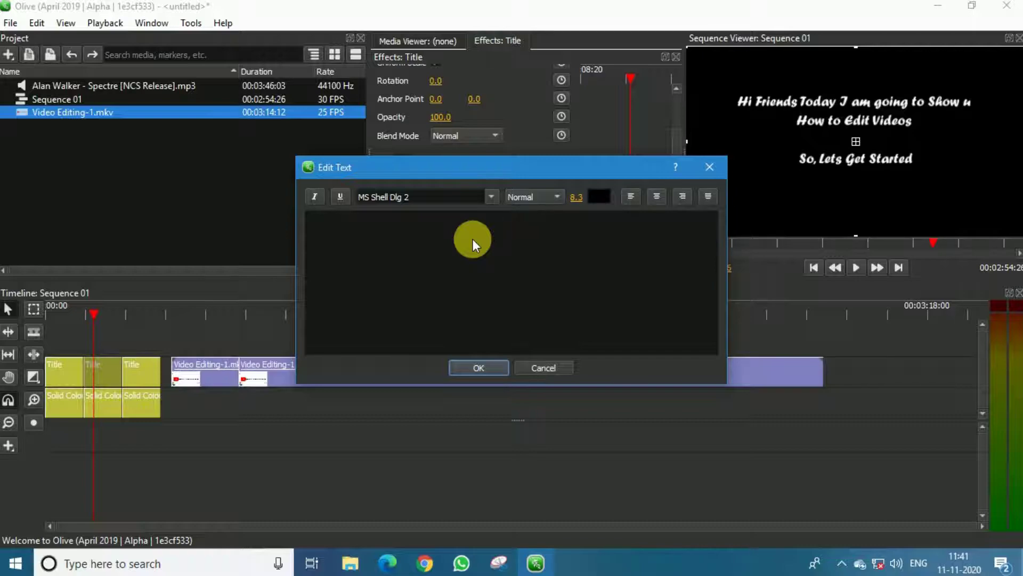
key("ctrl+z")
key("ctrl+z")
Remove "Vi" and the leading "In" from the second title's text, keeping only the word "This"
key("BackSpace")
key("BackSpace")
key("Left")
key("Left")
key("Left")
key("Left")
key("Left")
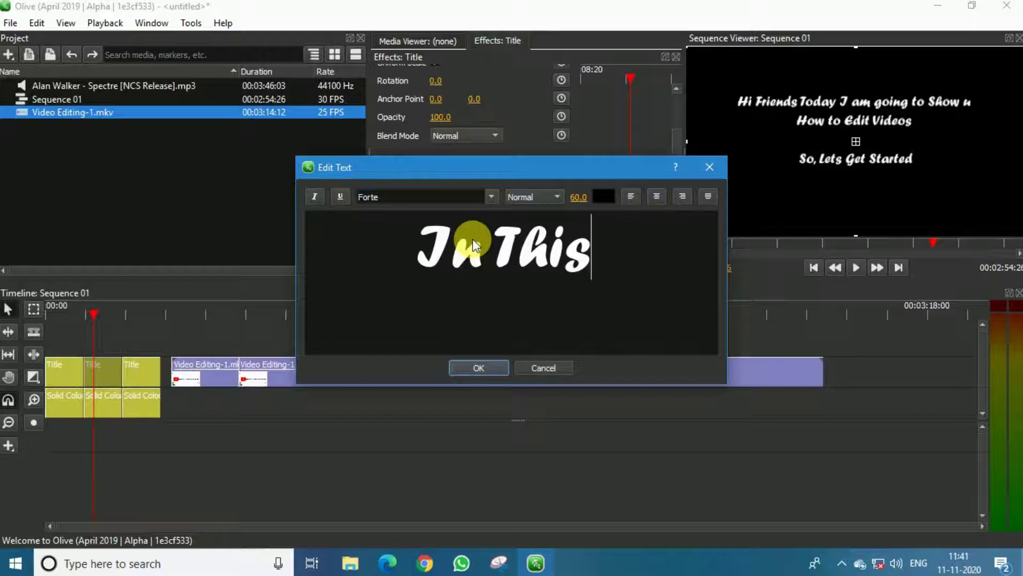
key("BackSpace")
key("BackSpace")
key("BackSpace")
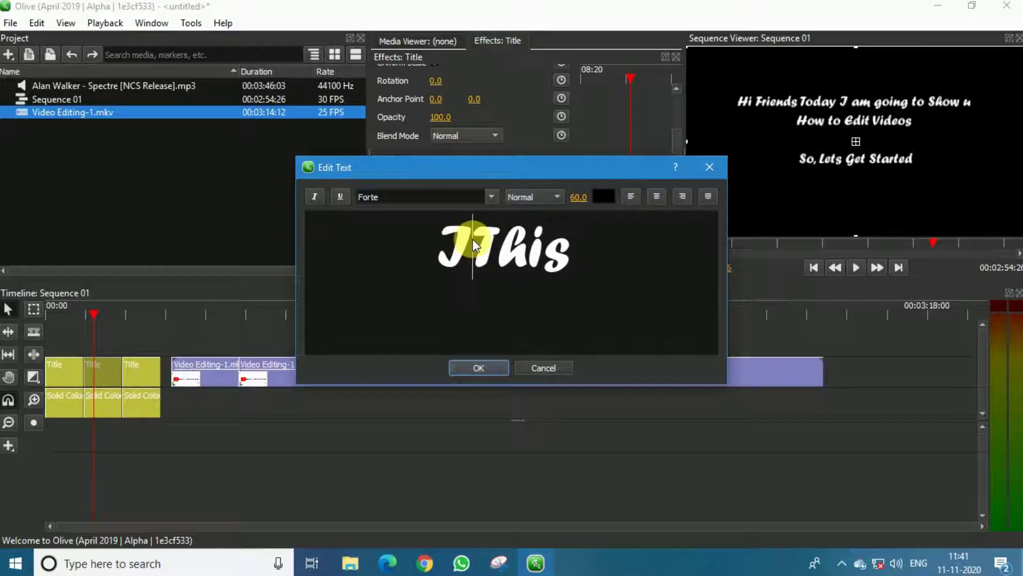
key("End")
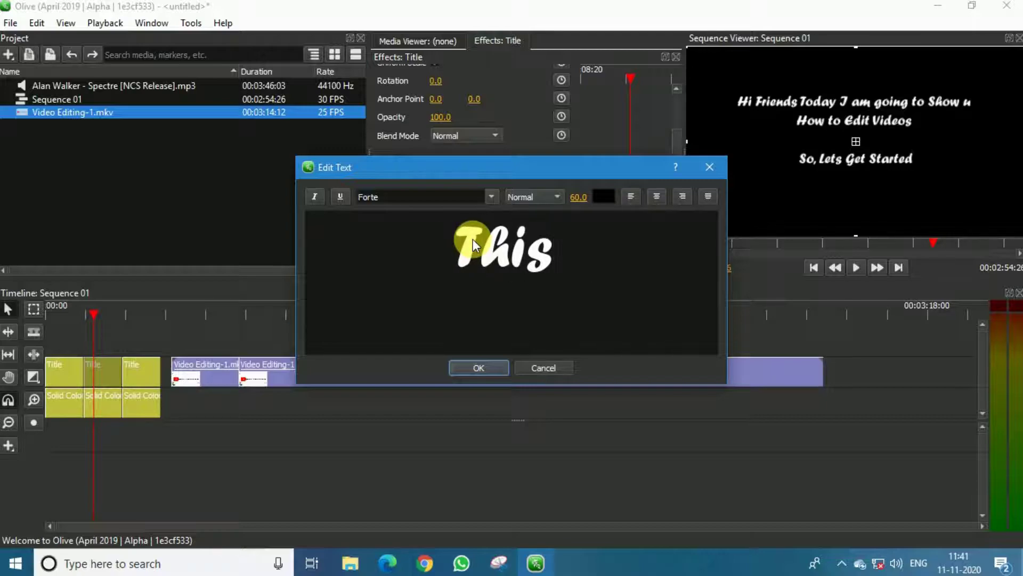
Continue the second title's line after "This" with "Video is Divided into some parts"
type("Vide")
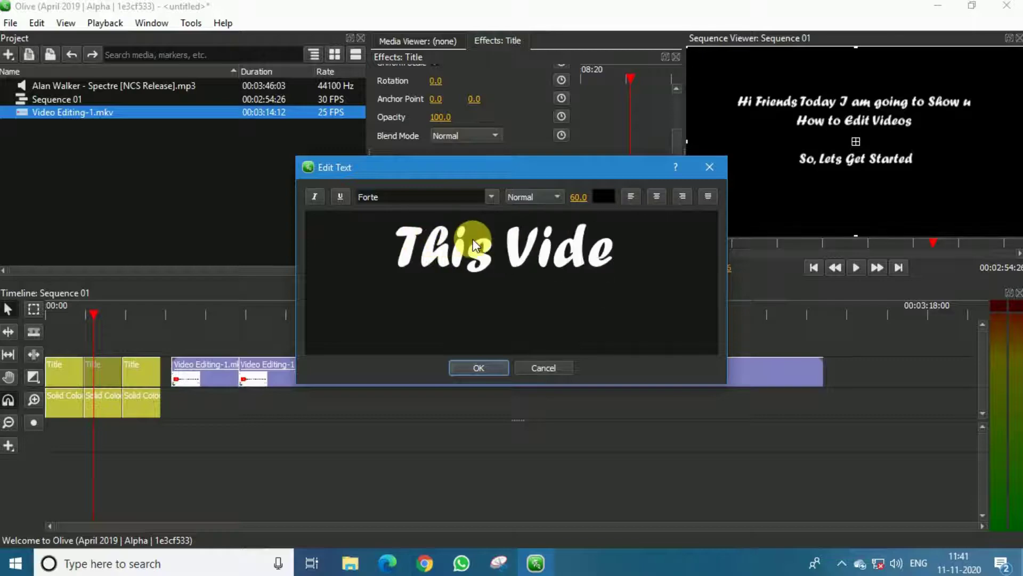
type("o is D")
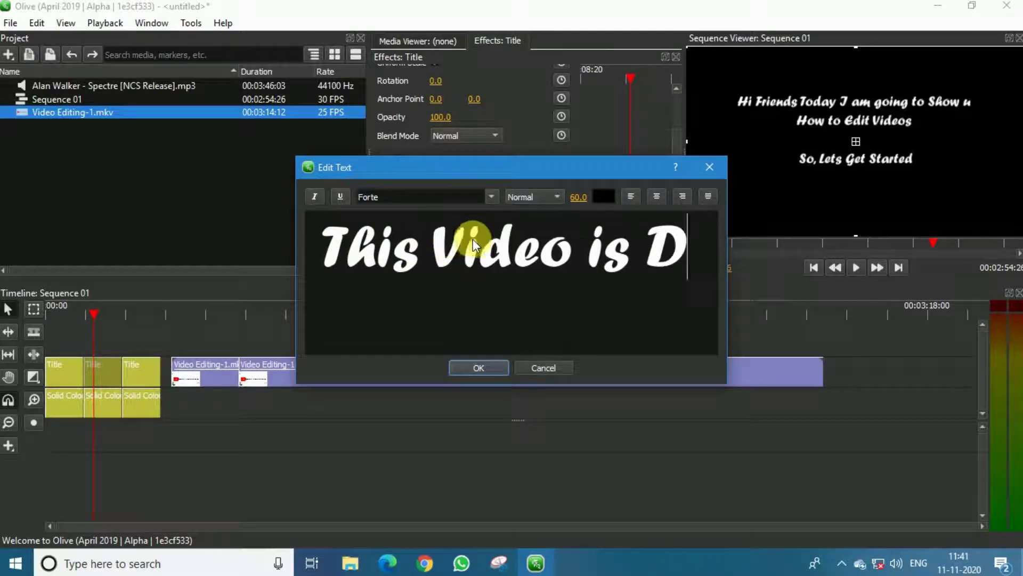
type("ivie")
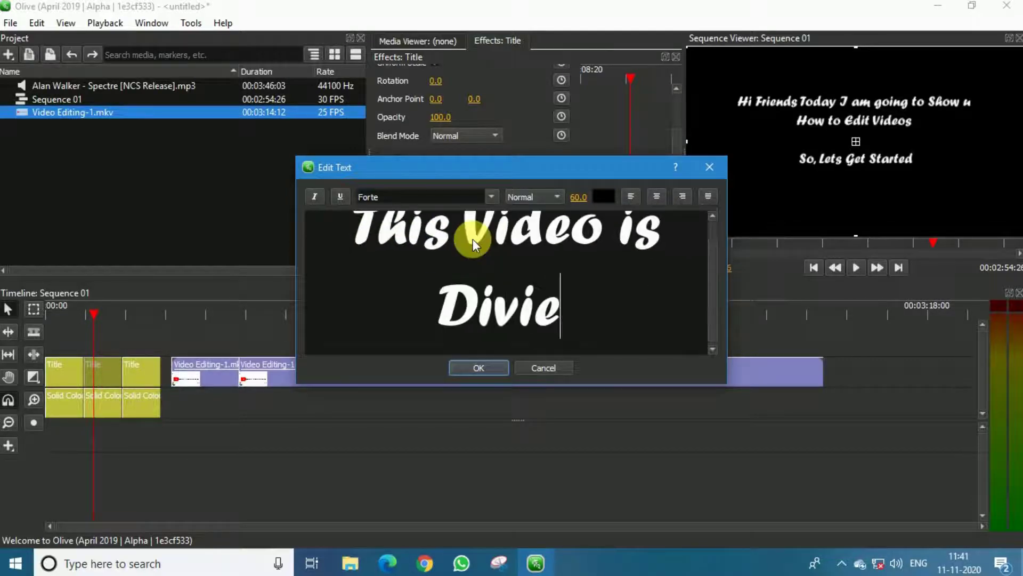
key("BackSpace")
type("ded ")
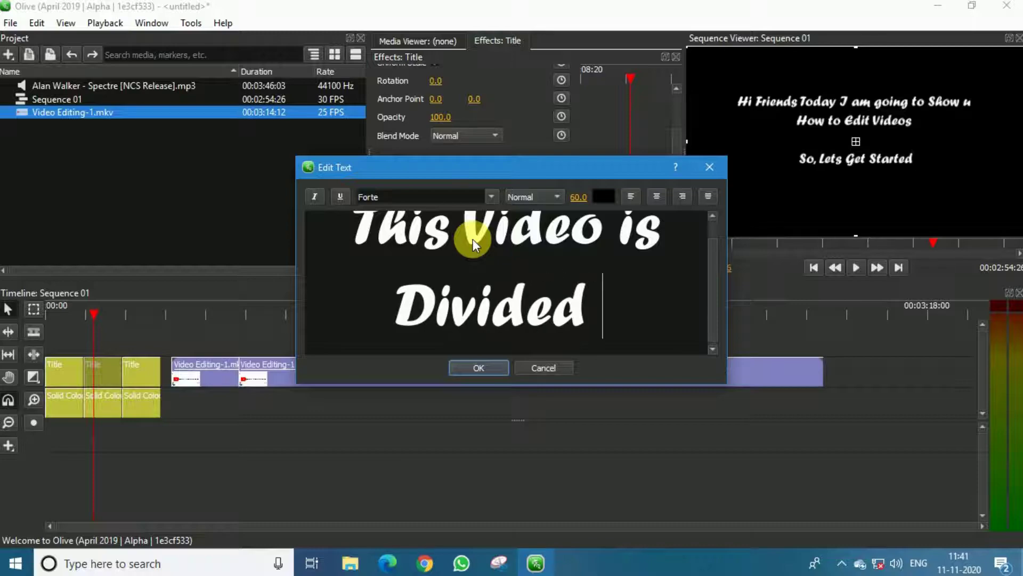
type("into s")
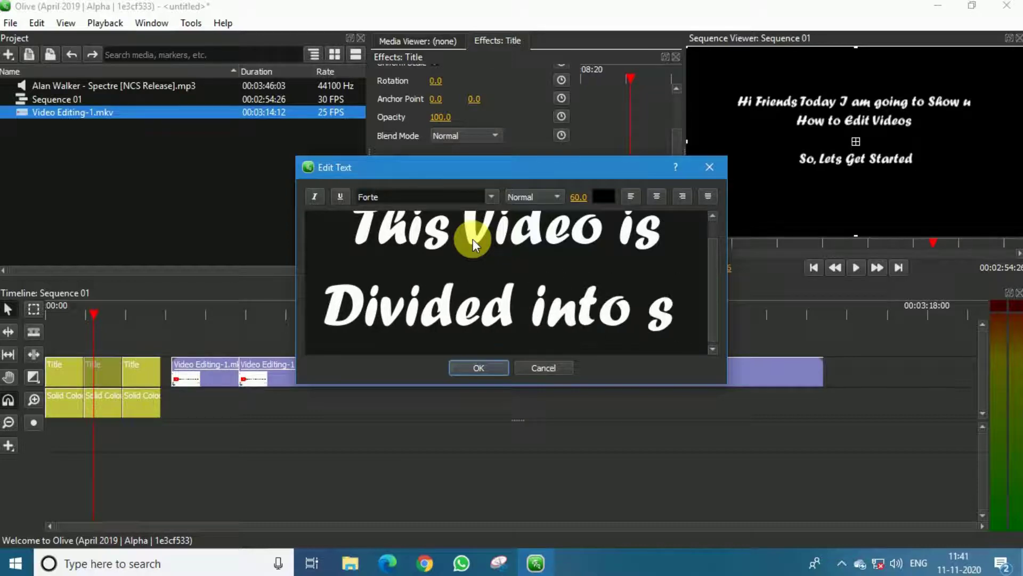
type("ome parts")
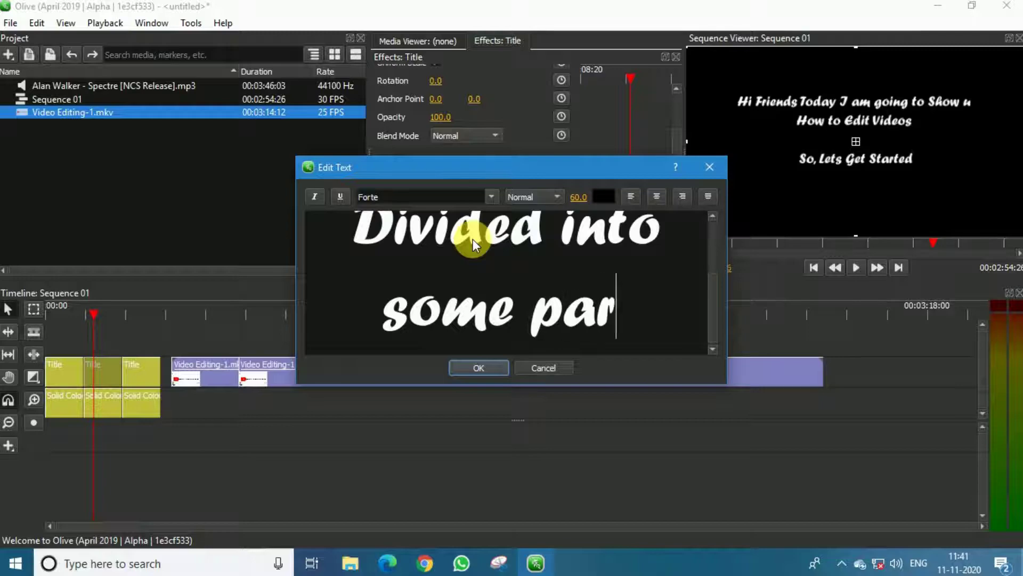
Add "So,This Video is about" after a blank line in the second title's text
key("Return")
key("Return")
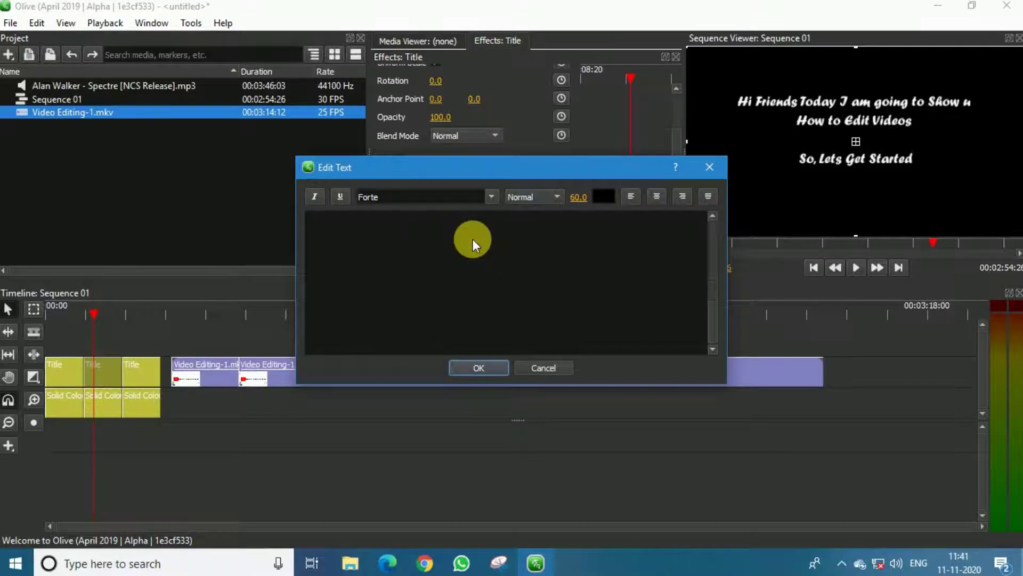
type("So.")
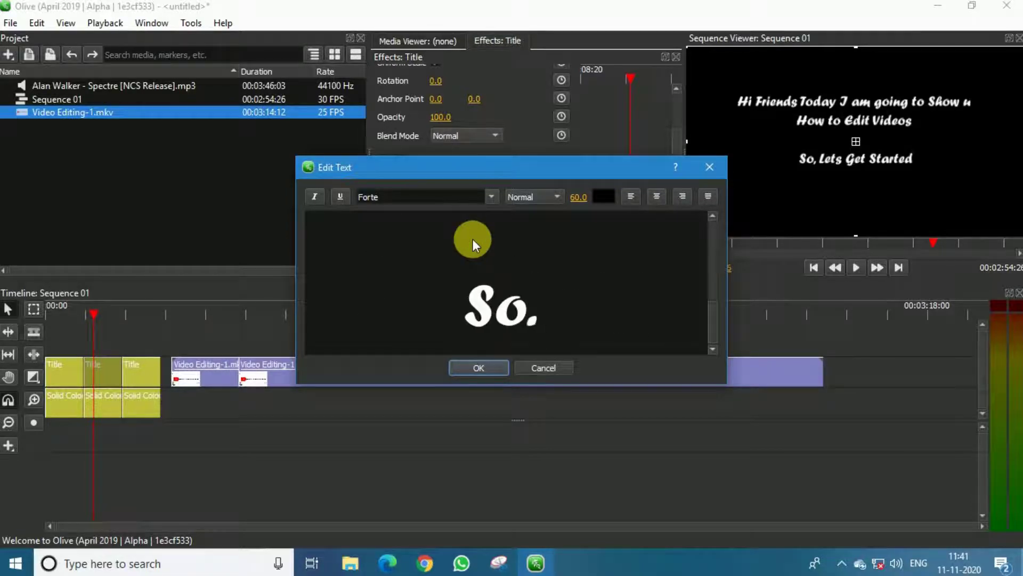
key("BackSpace")
type(",")
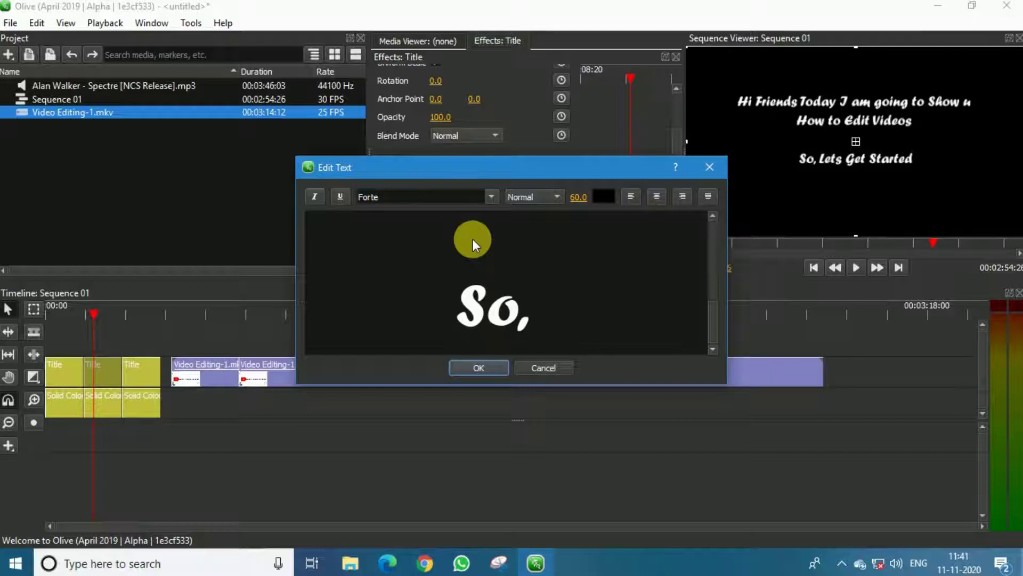
type("This")
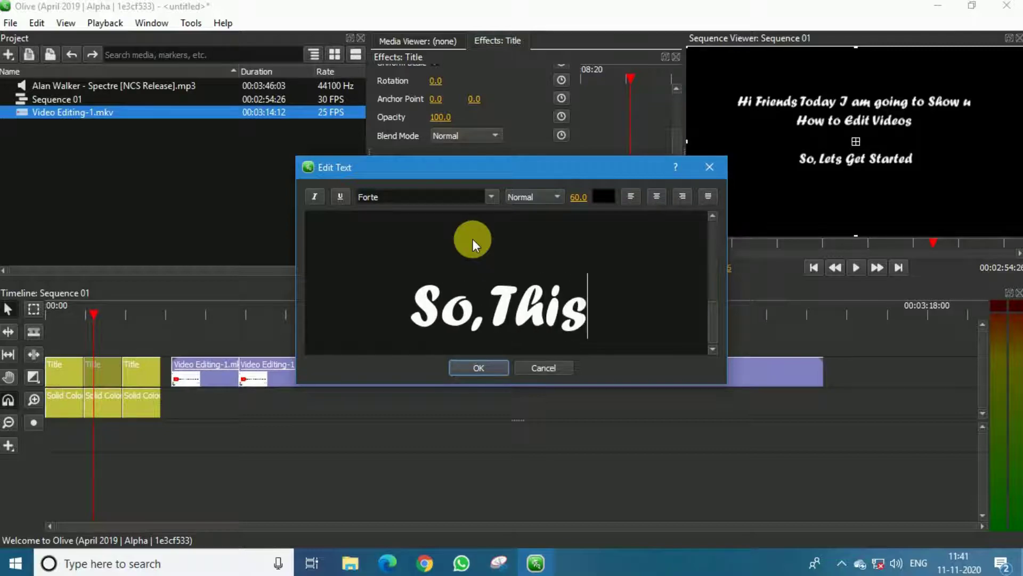
type(" V")
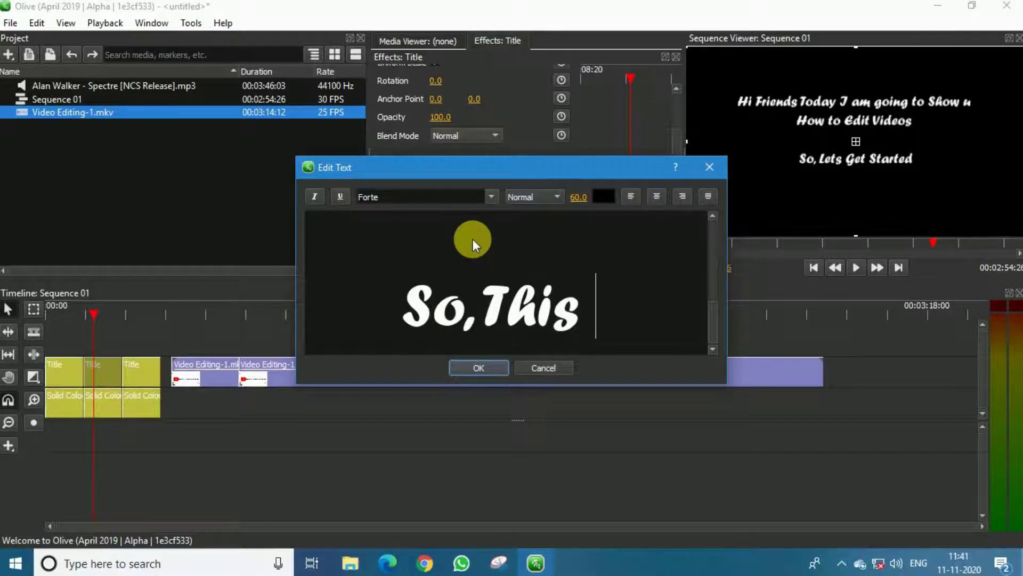
type("ideo")
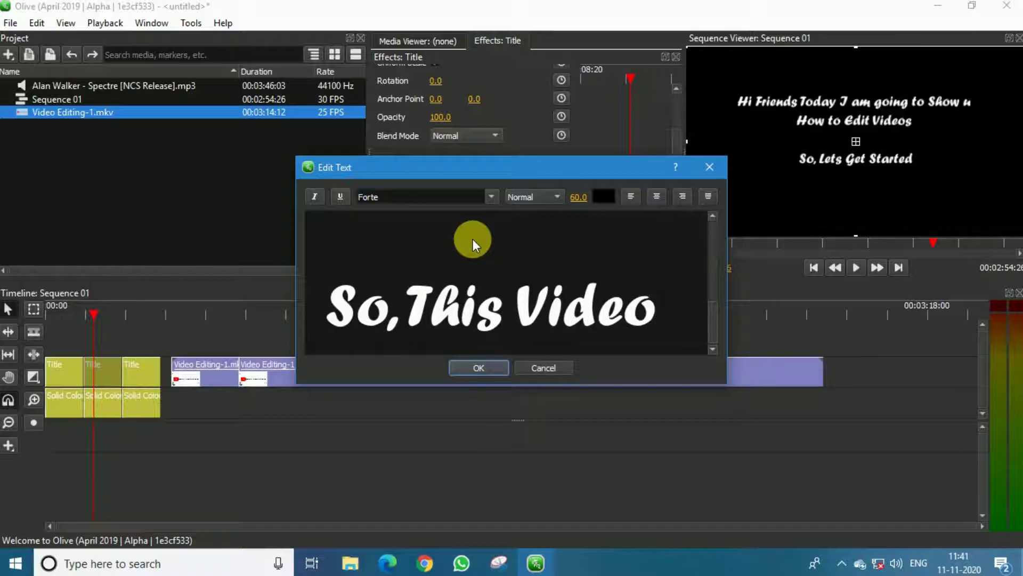
type(" is about")
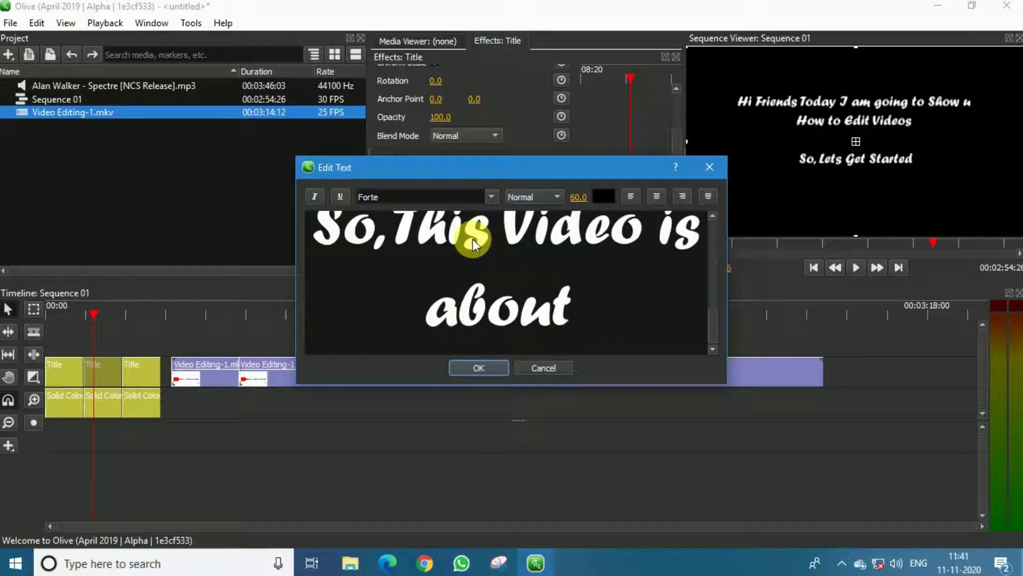
Add "How to Dowload That Editing Software" as a new line and apply the second title's text
key("Return")
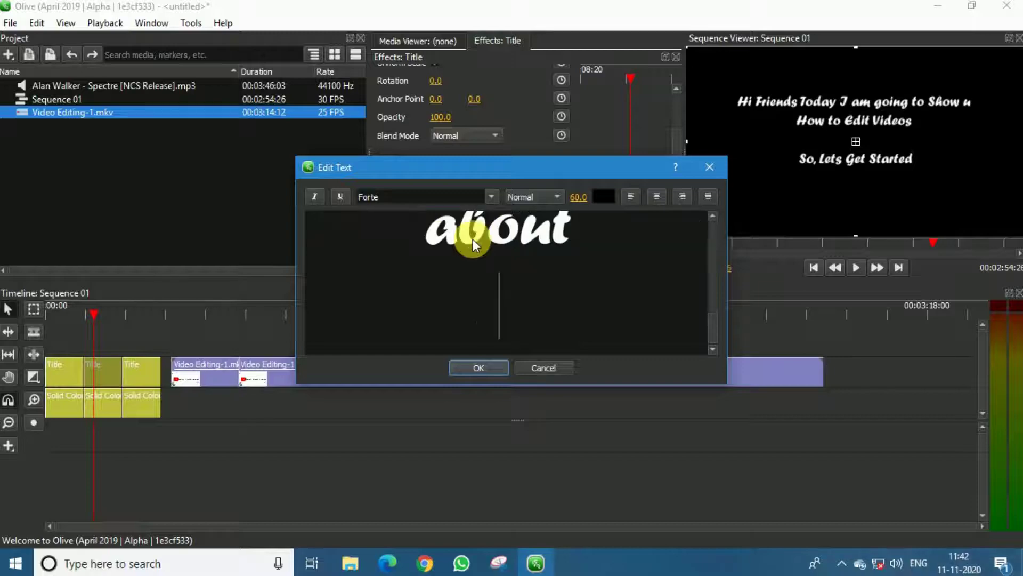
type("How to")
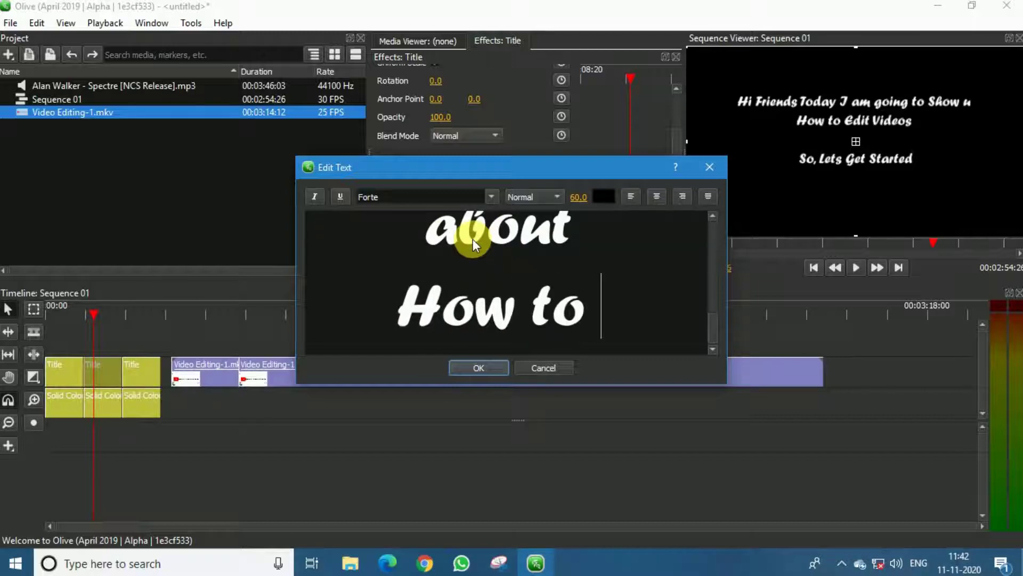
type(" Dowlo")
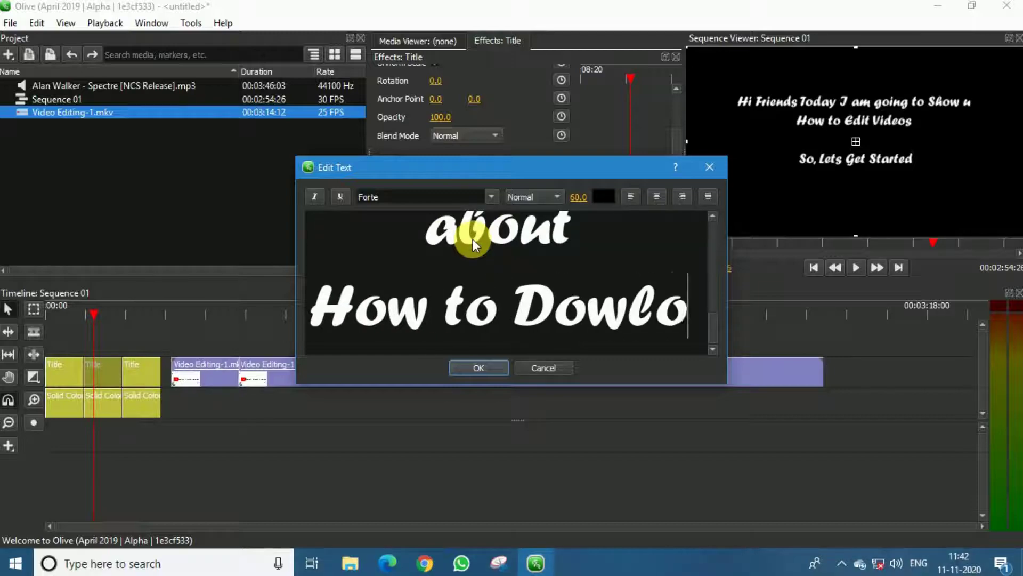
type("ad T")
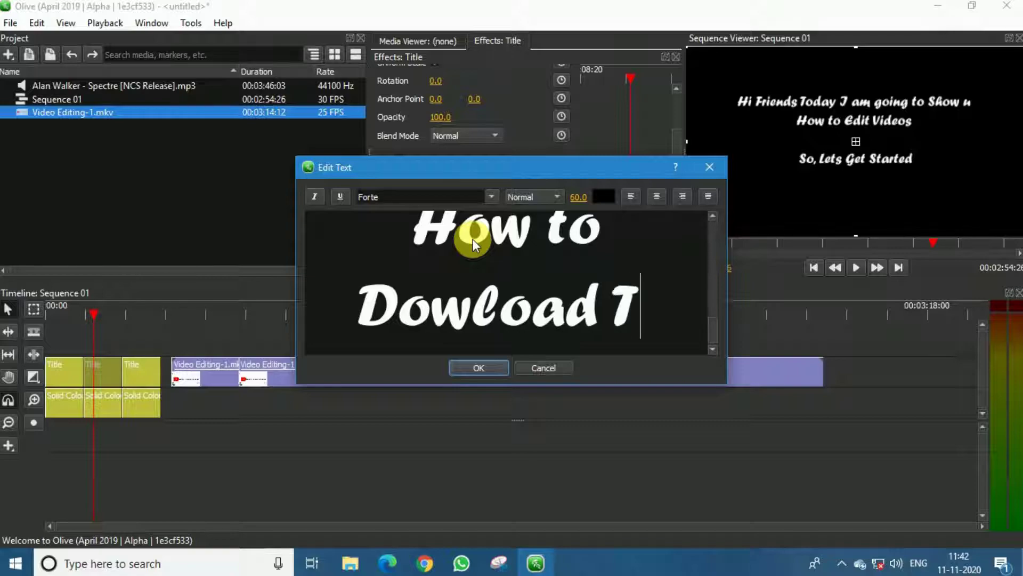
type("hat Ed")
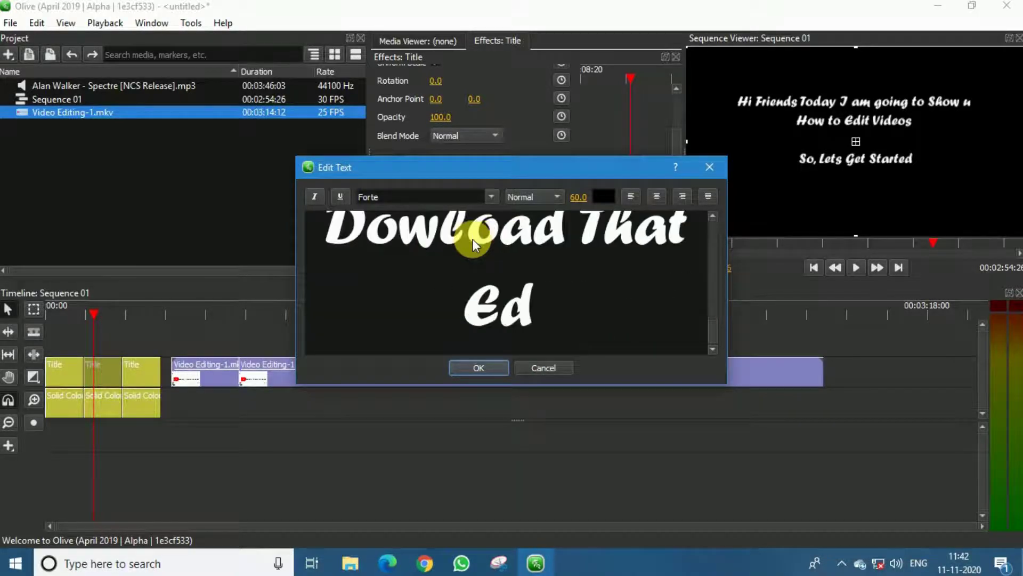
type("iting ")
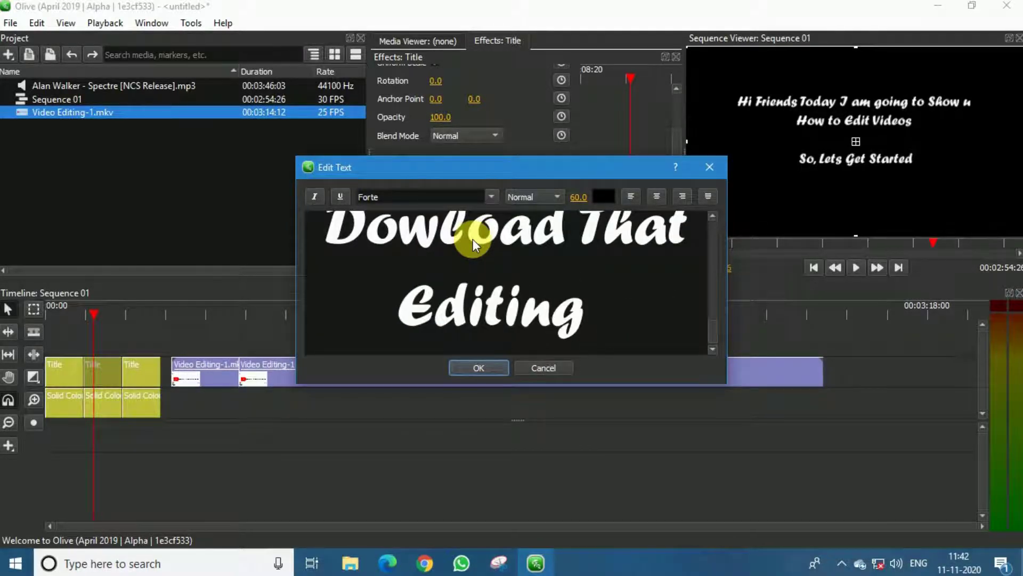
type("Software")
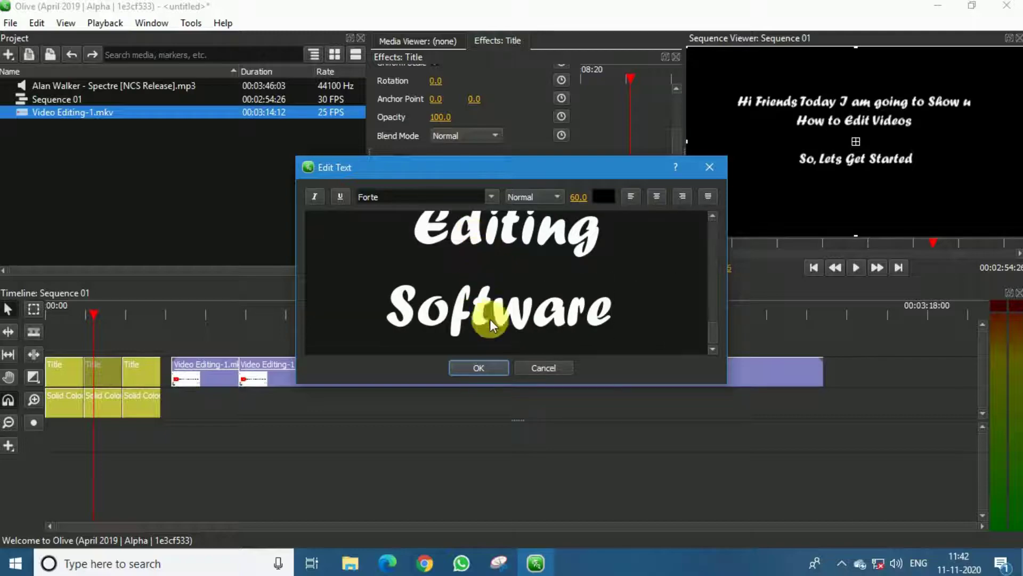
left_click(479, 368)
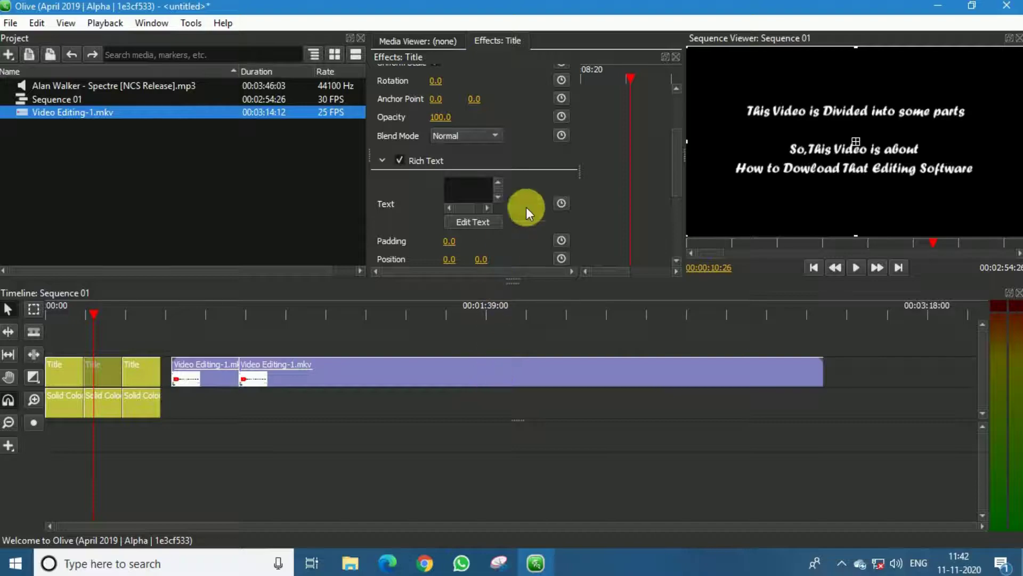
Move the playhead to the start of the third title clip and open that title's text for editing
left_click(439, 430)
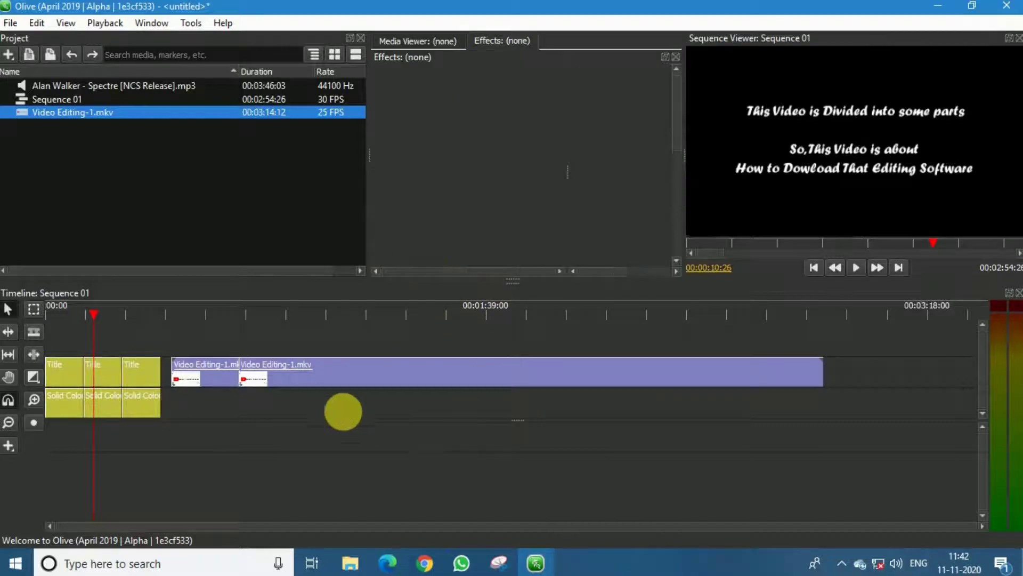
left_click(123, 311)
left_click(144, 371)
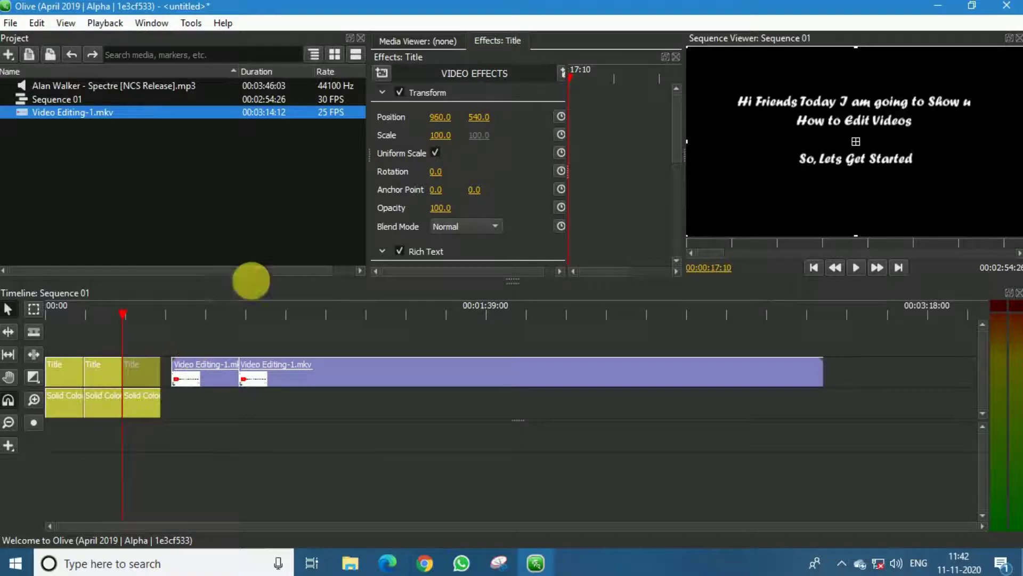
scroll(445, 205, "down", 3)
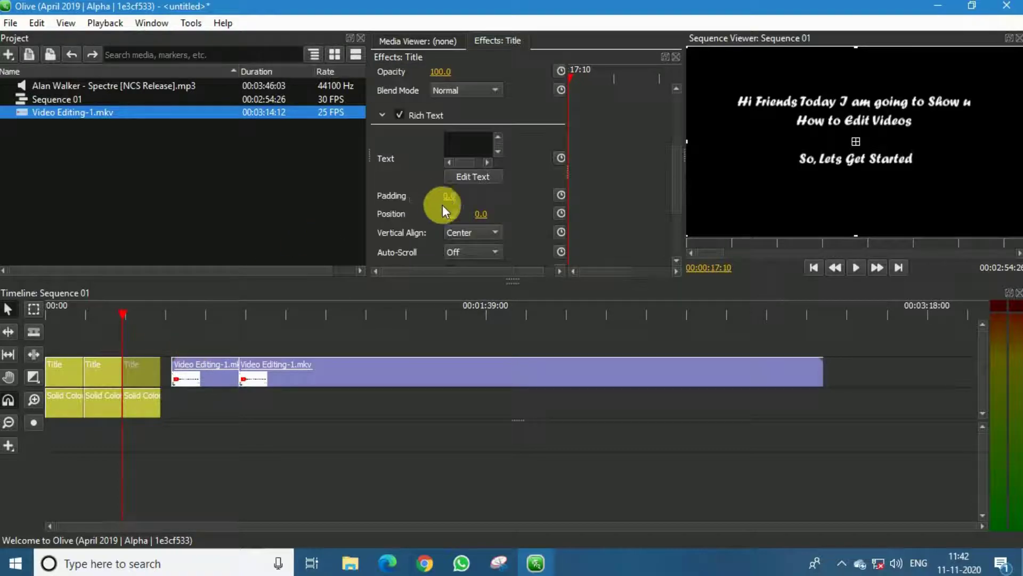
left_click(474, 178)
key("ctrl+a")
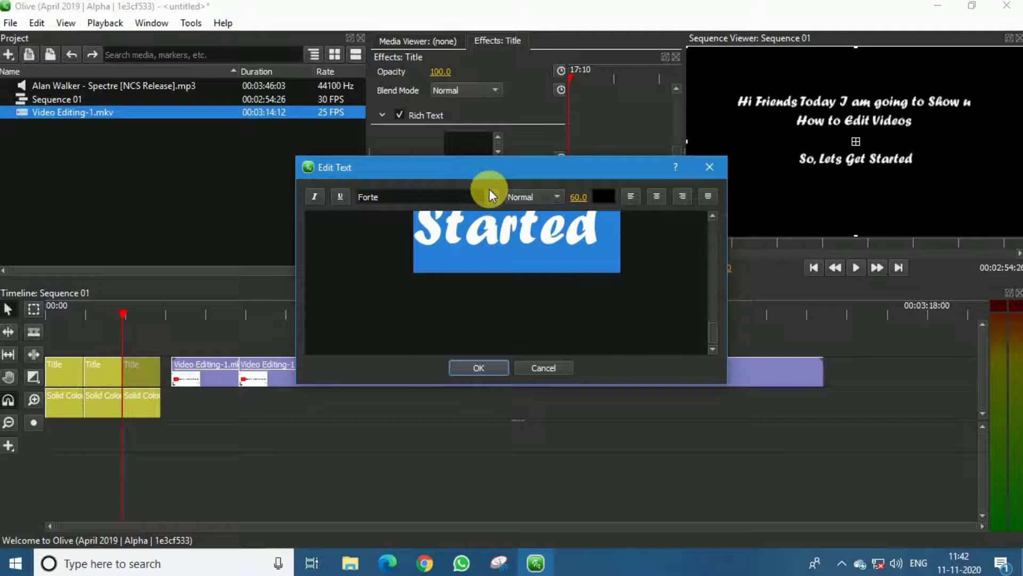
type("H")
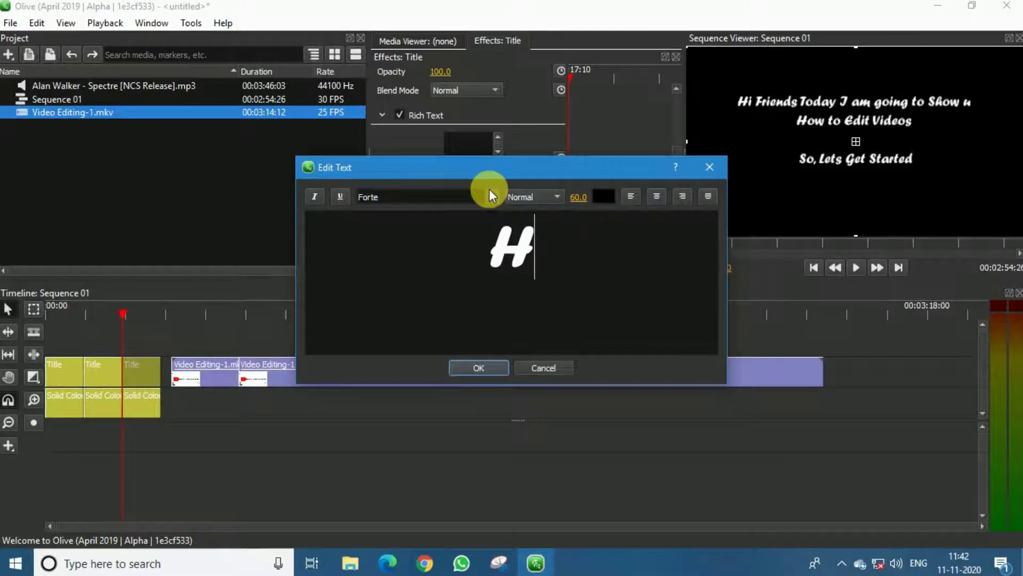
key("BackSpace")
key("ctrl+z")
key("ctrl+z")
key("ctrl+a")
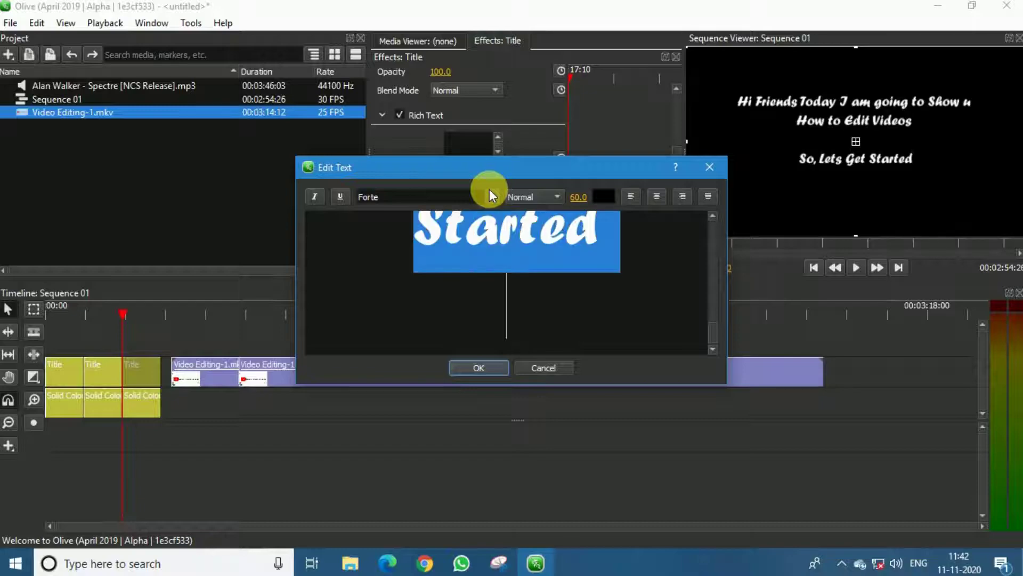
type("n")
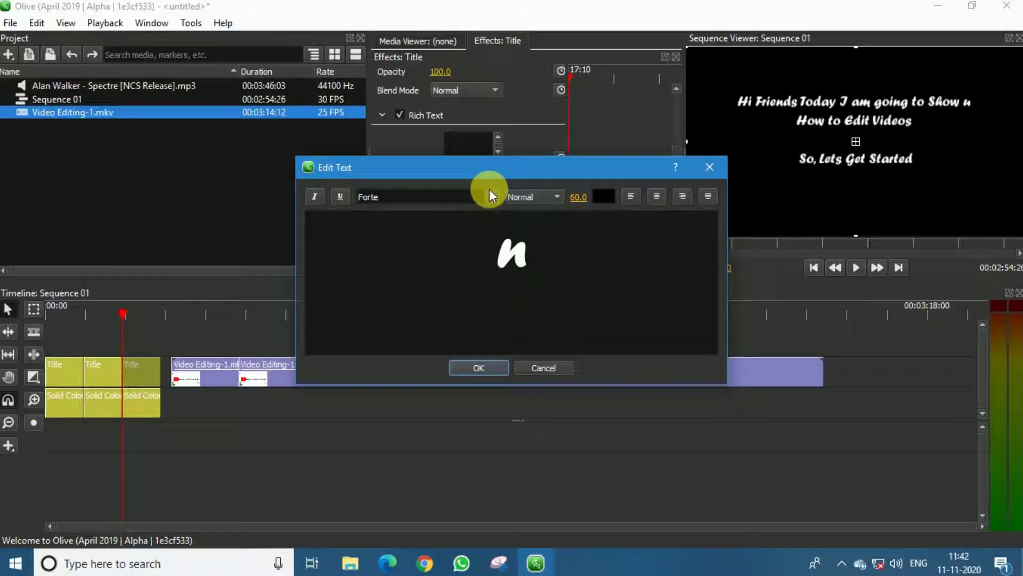
type("OTE")
key("BackSpace")
key("BackSpace")
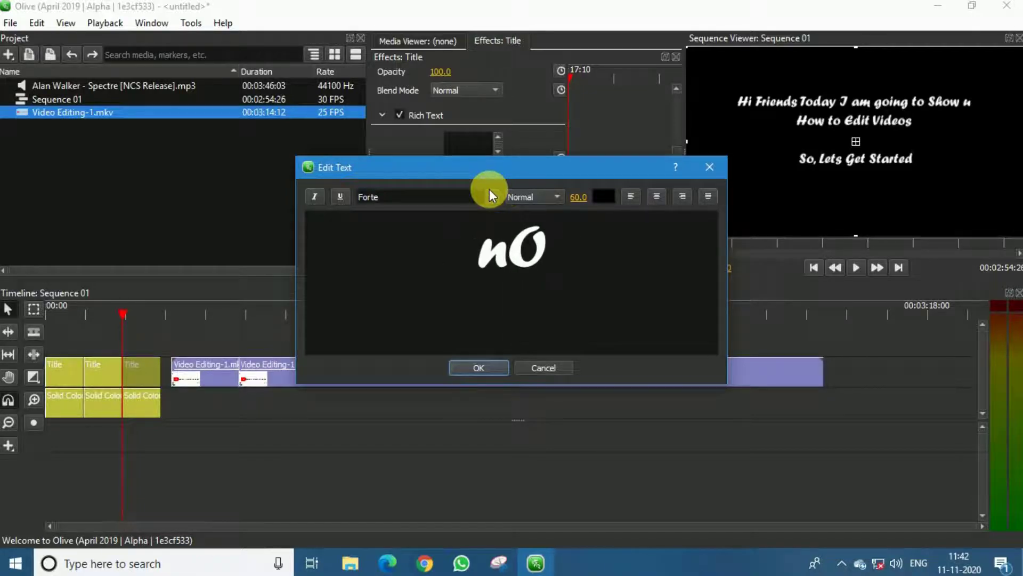
key("ctrl+z")
key("ctrl+z")
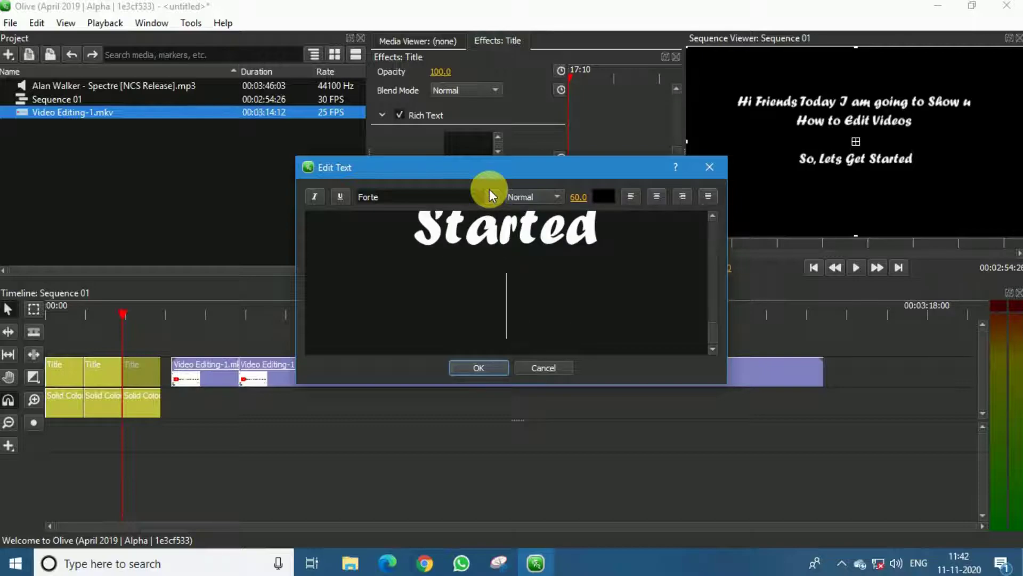
Replace the third title's entire text with "NOTE:-"
key("ctrl+a")
type("n")
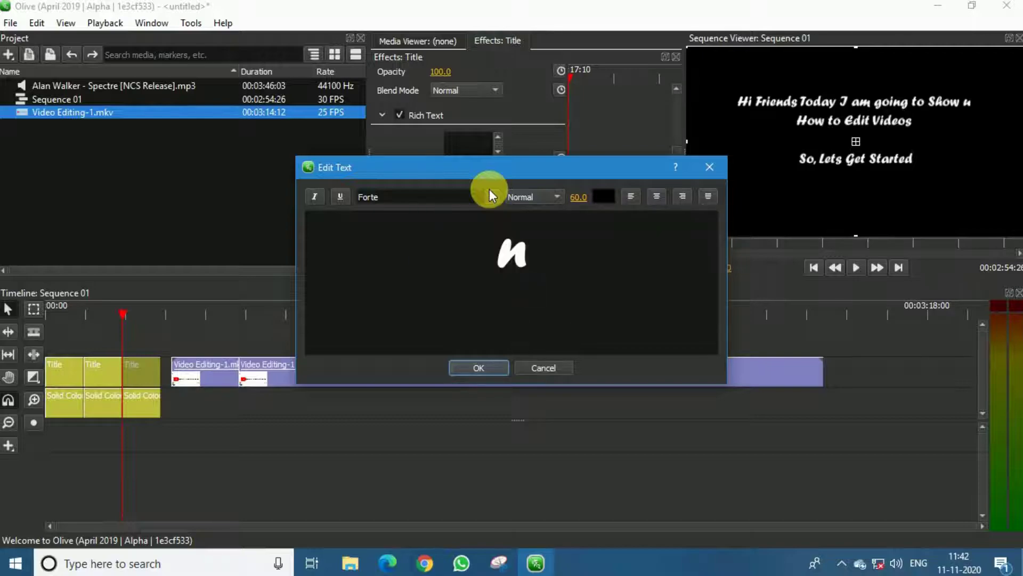
key("ctrl+a")
type("N")
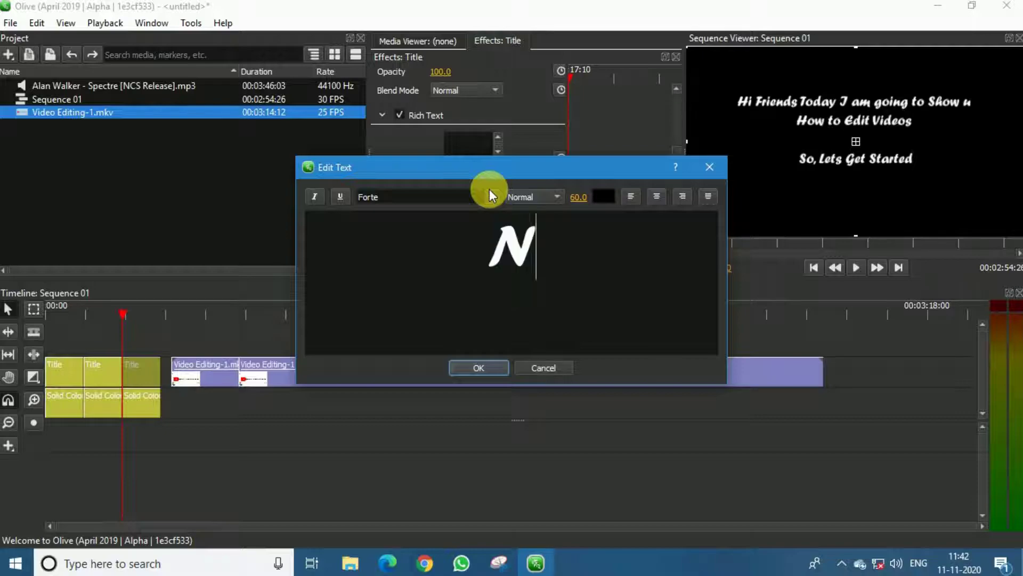
type("OTE:-")
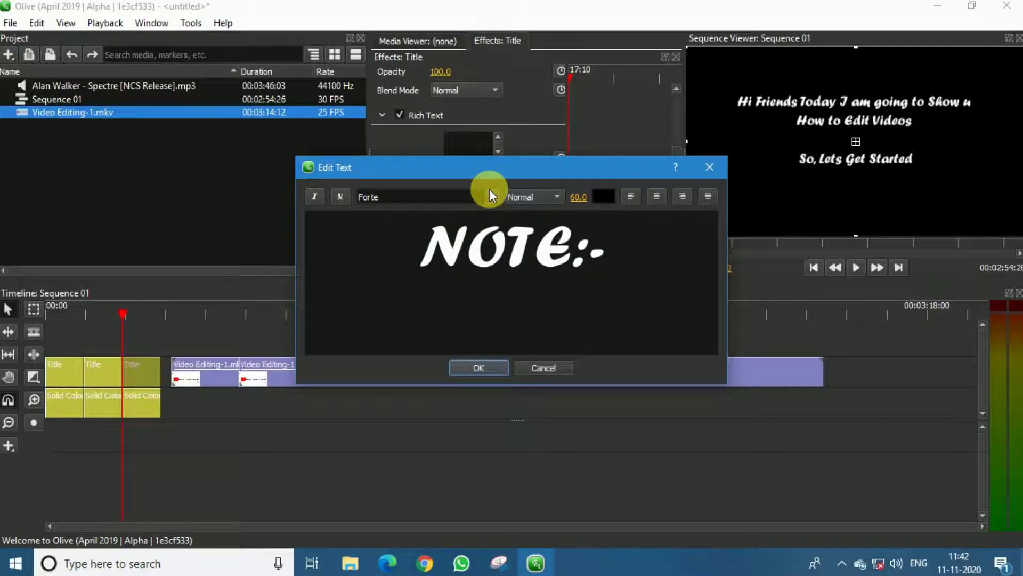
Add "The Software Which I am going to" on a new line below "NOTE:-" in the third title's text
key("Return")
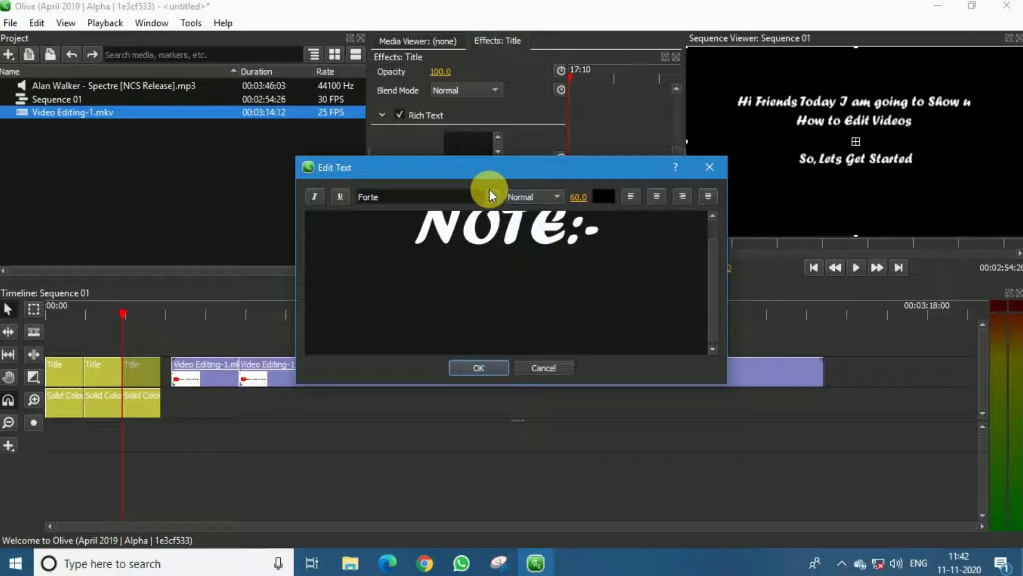
type("The ")
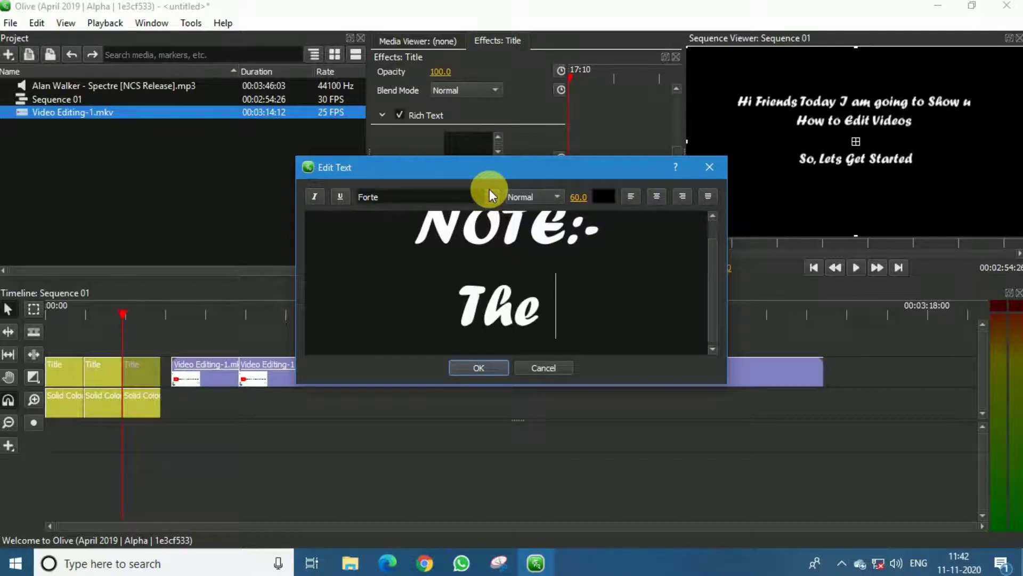
type("Softwar")
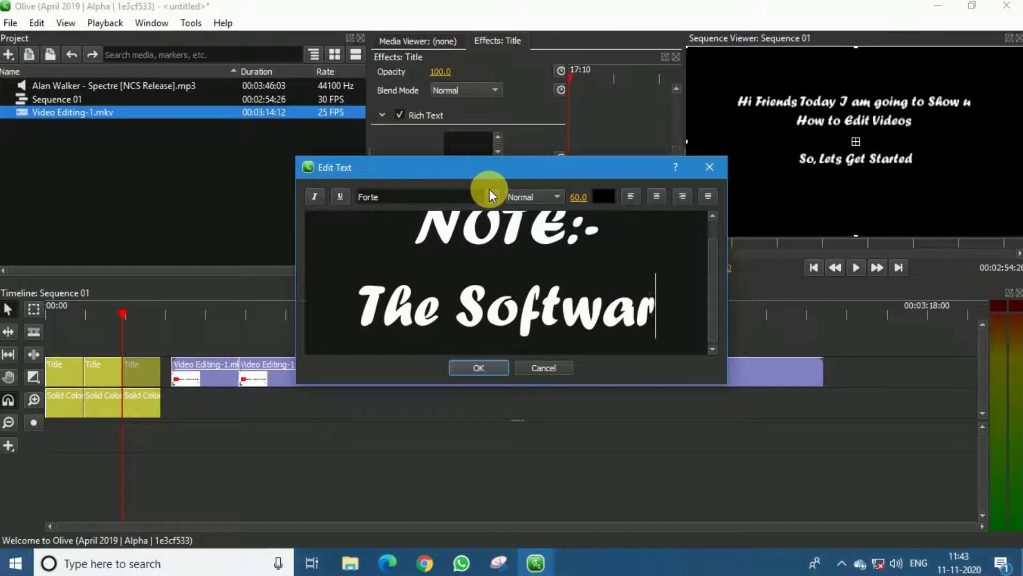
type("e Which")
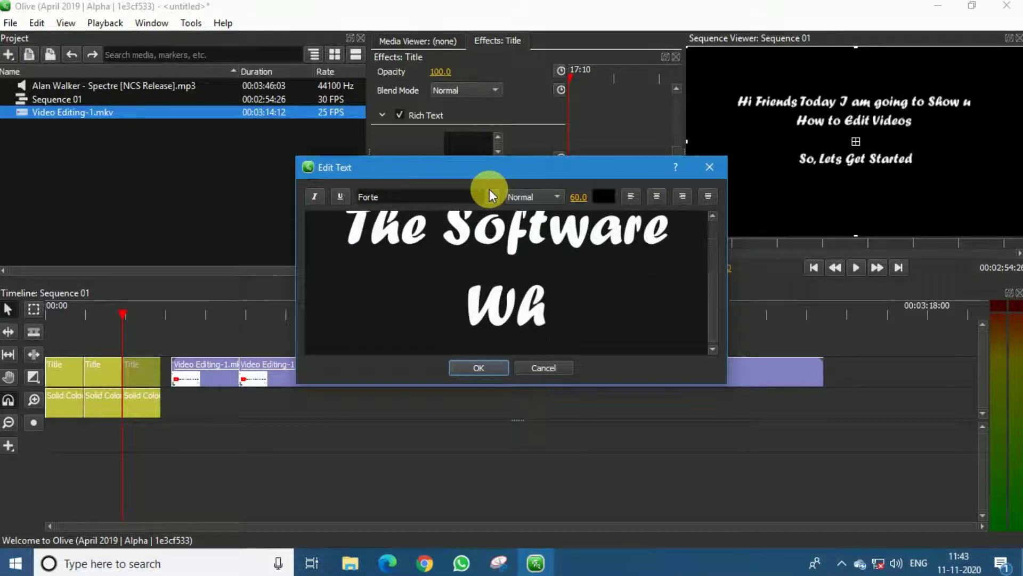
type(" i A")
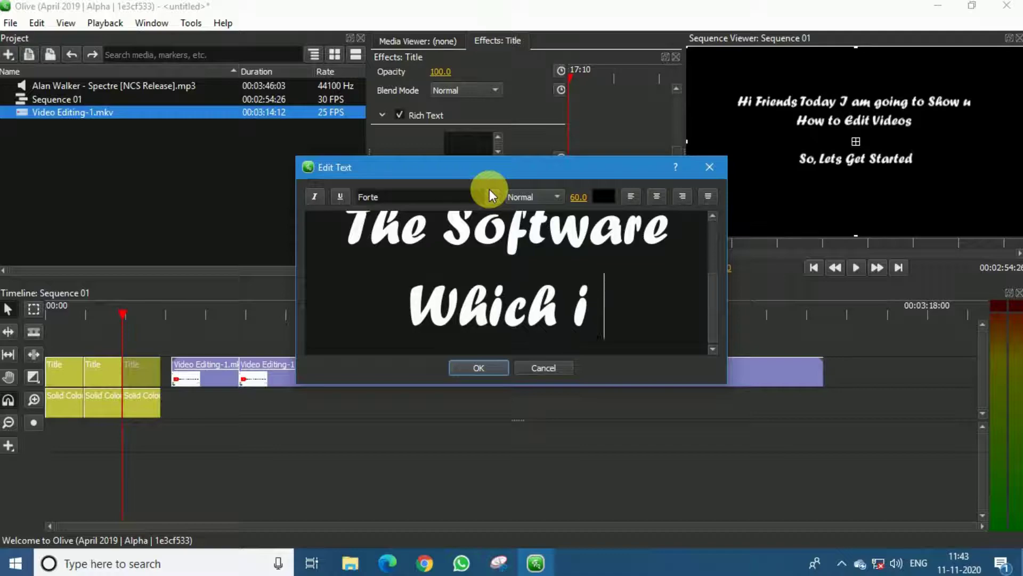
key("BackSpace")
key("BackSpace")
key("BackSpace")
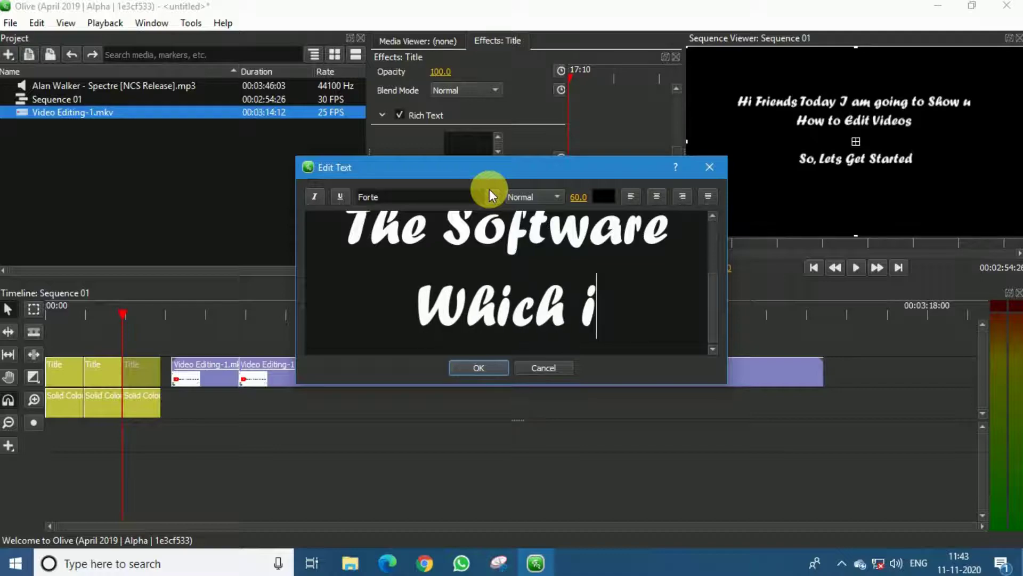
type("I a")
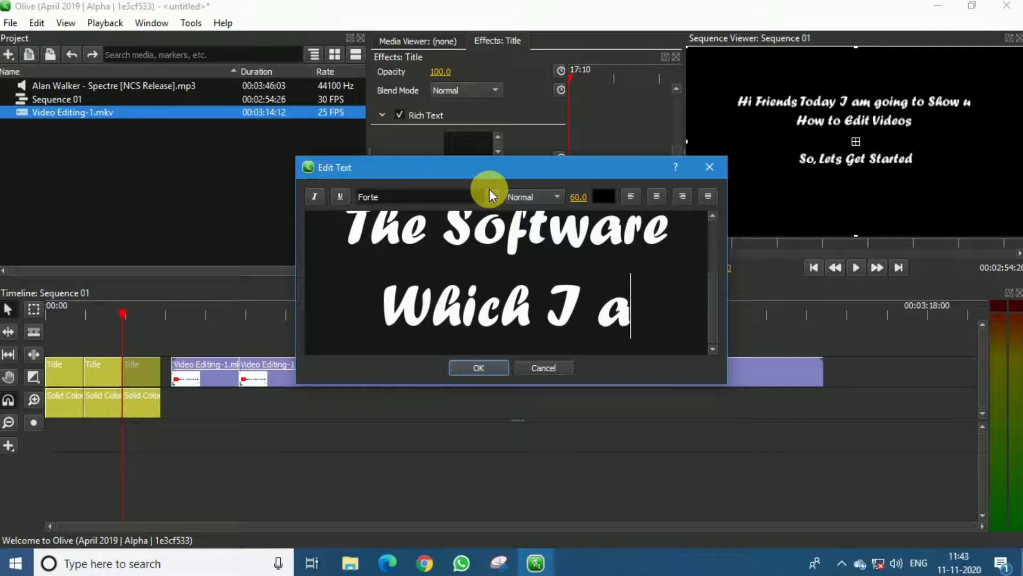
type("m going to")
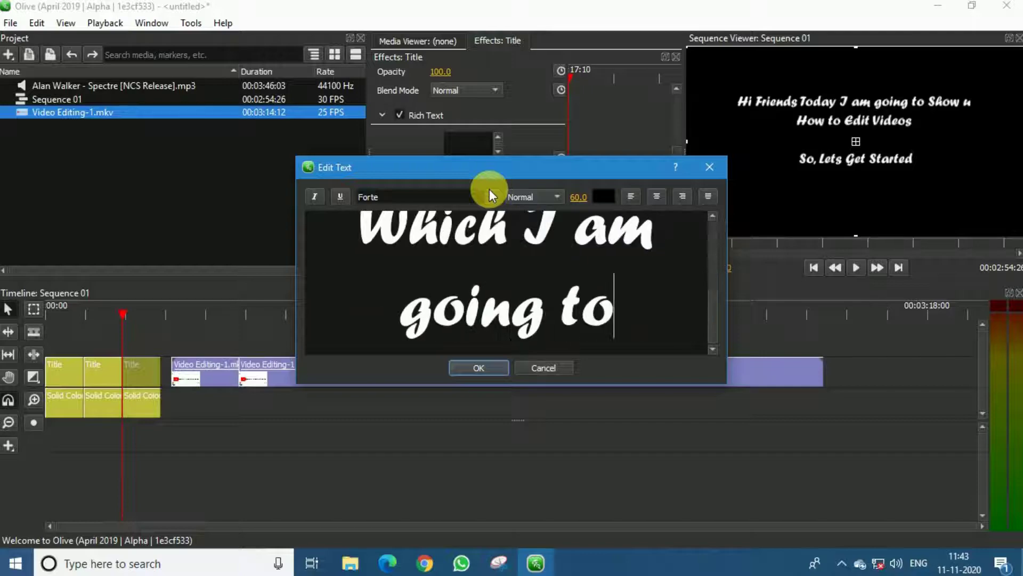
Continue the third title's sentence with "show is a beta Version Which is in Alpha Testing"
type(" show is ")
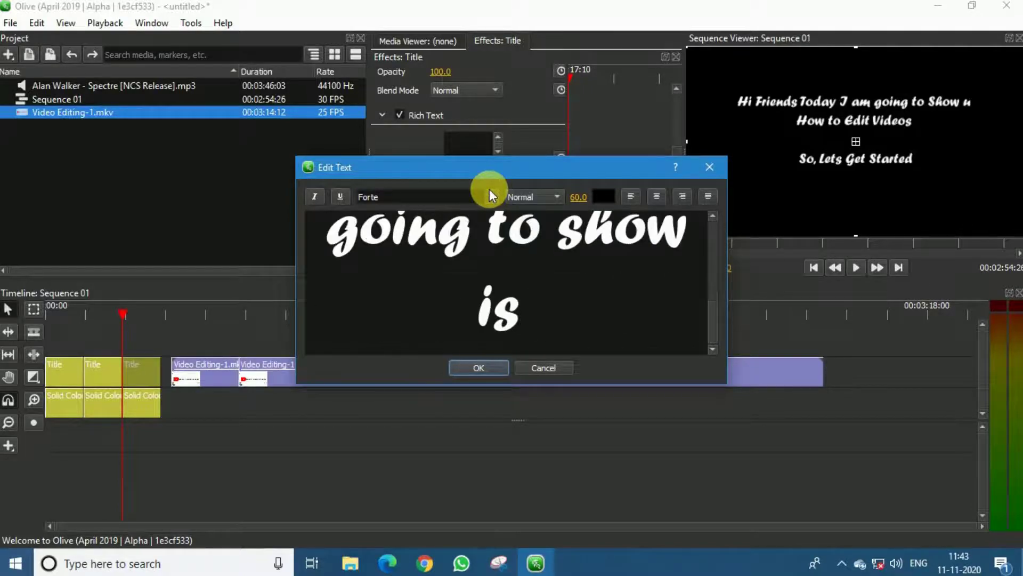
type("a beta ")
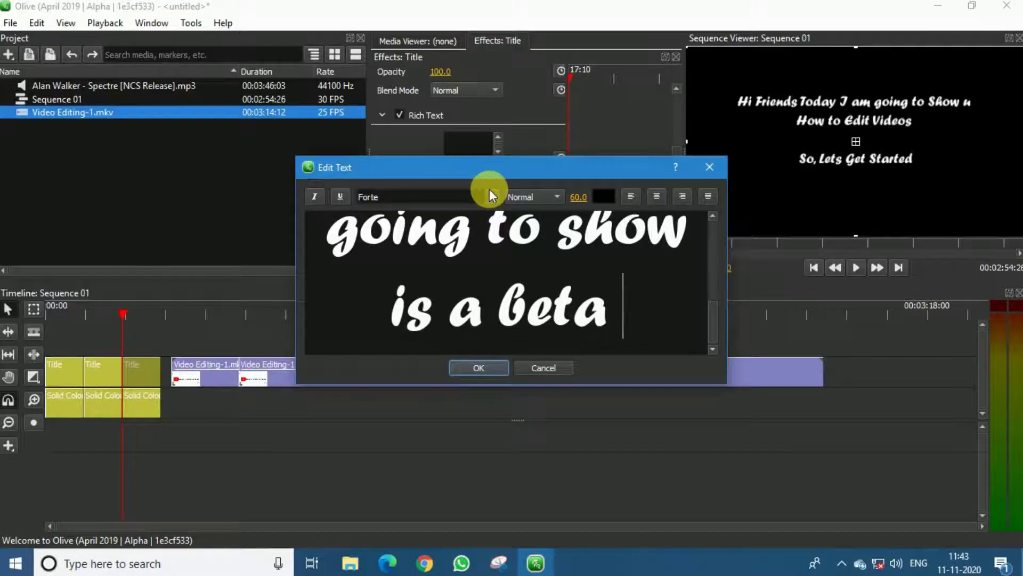
type("Vers")
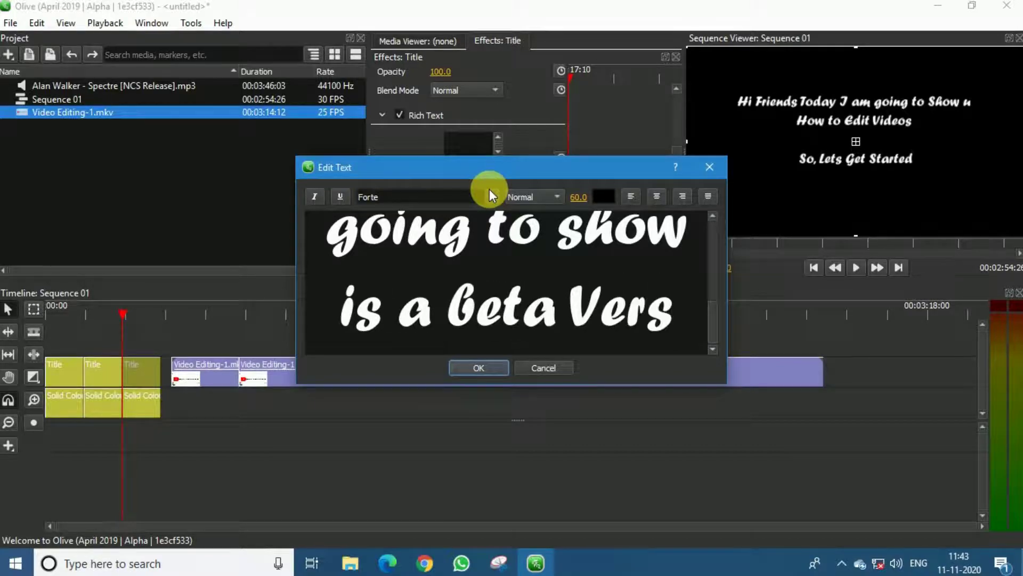
type("ion ")
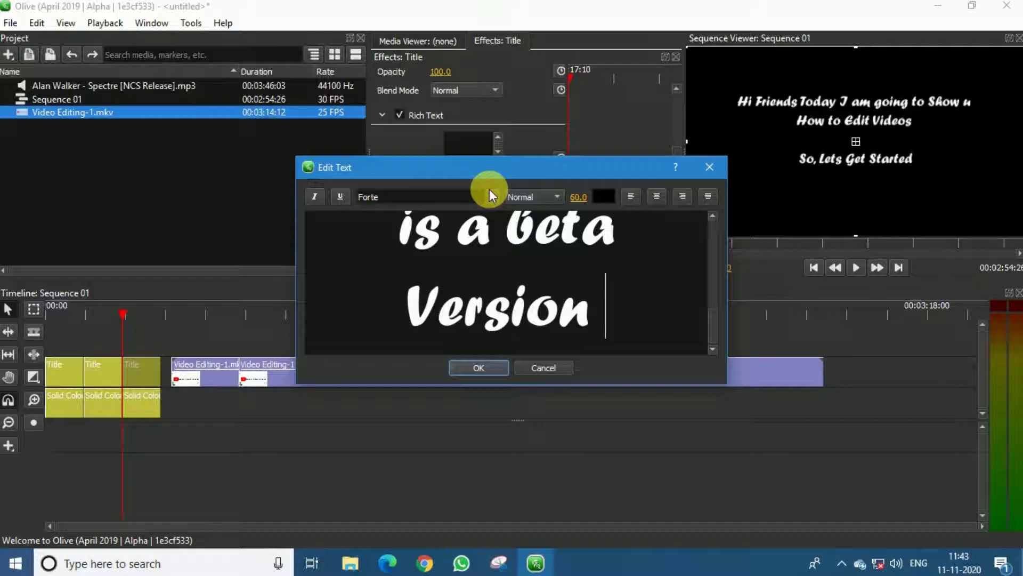
type("Which i")
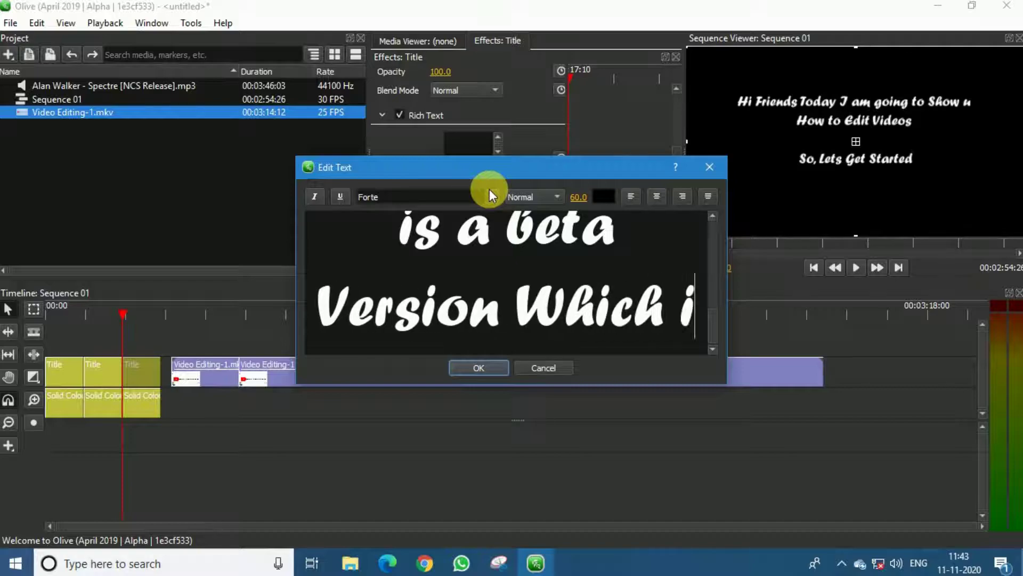
type("s in A")
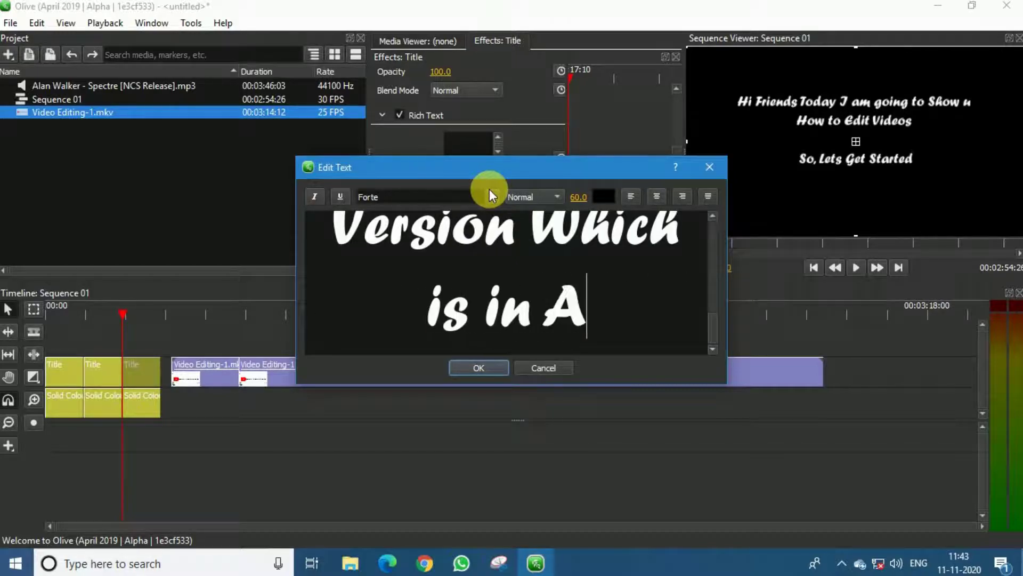
type("lph")
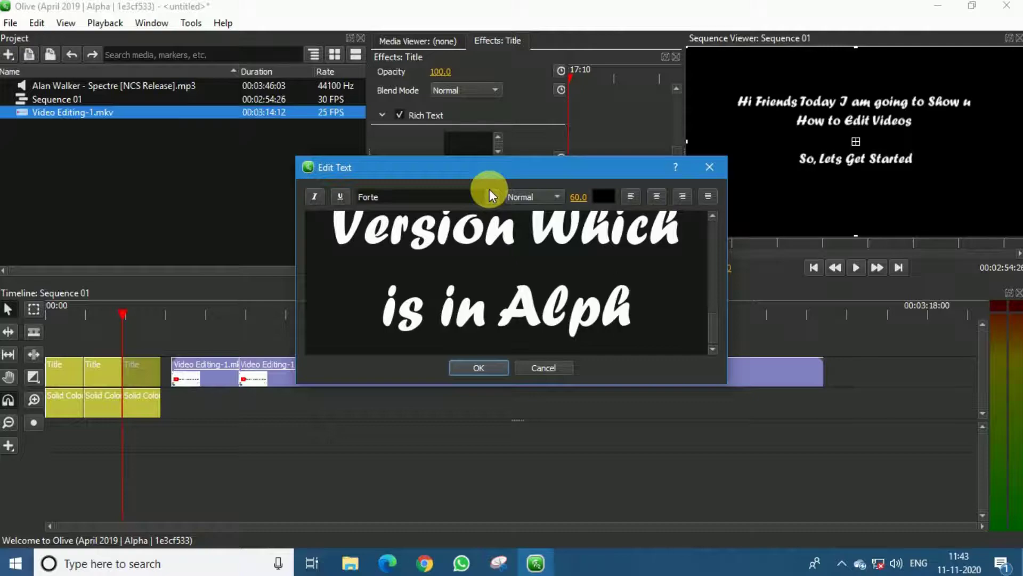
type("a Testing")
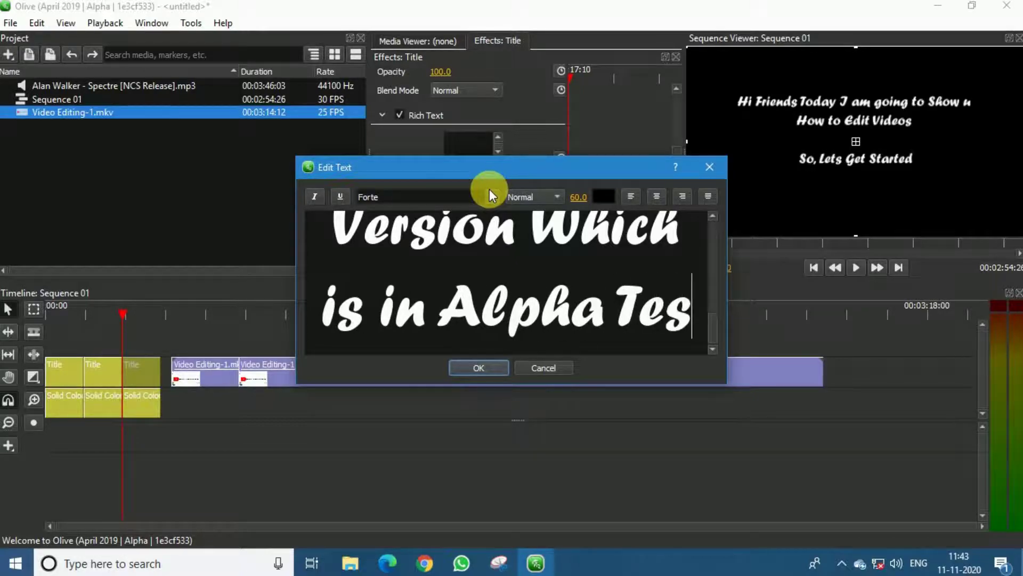
Add "So u have some problems while using this Softtware" on a new line in the third title's text
key("Return")
key("Return")
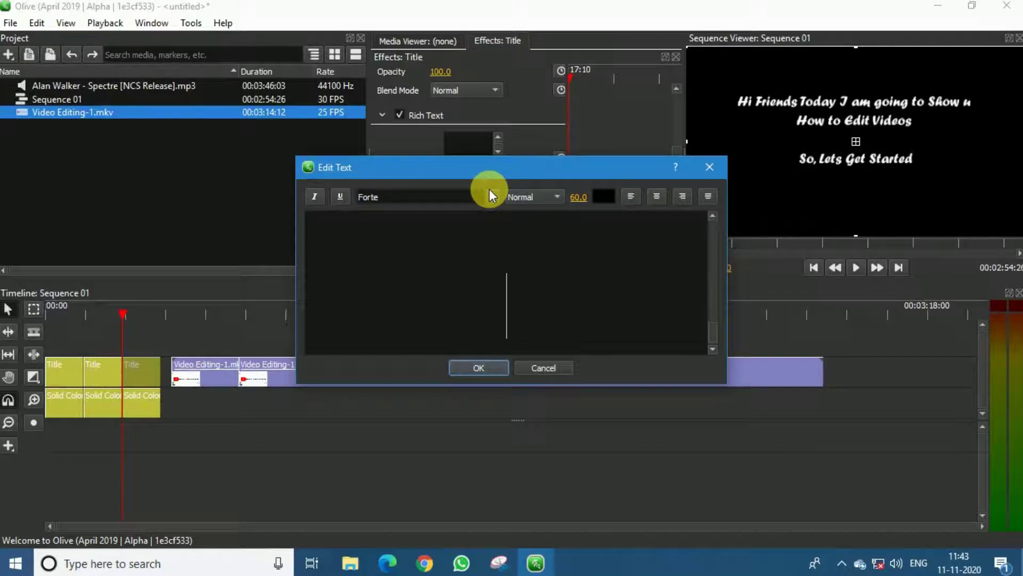
key("BackSpace")
type("So")
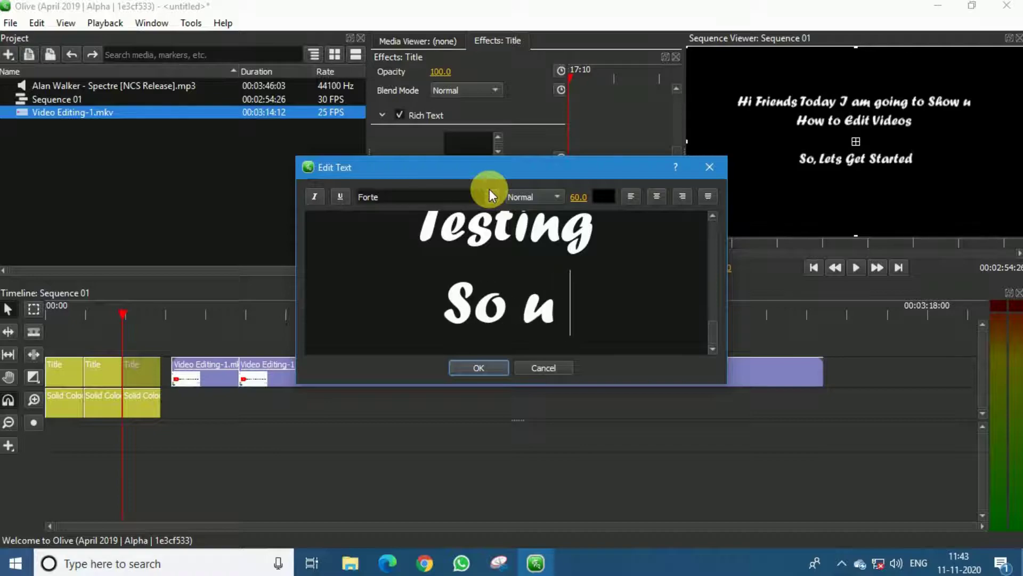
type("u have ")
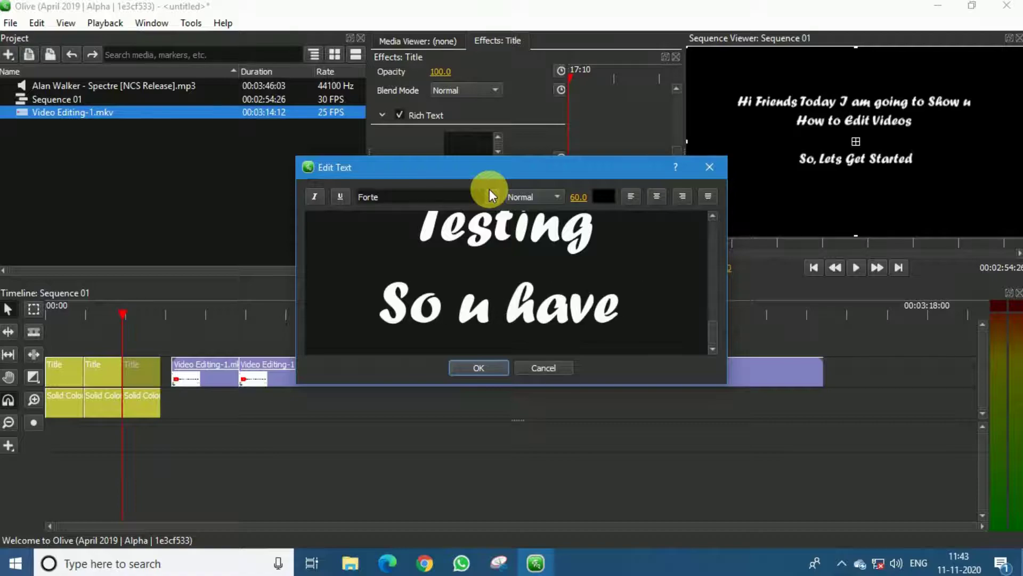
type("some p")
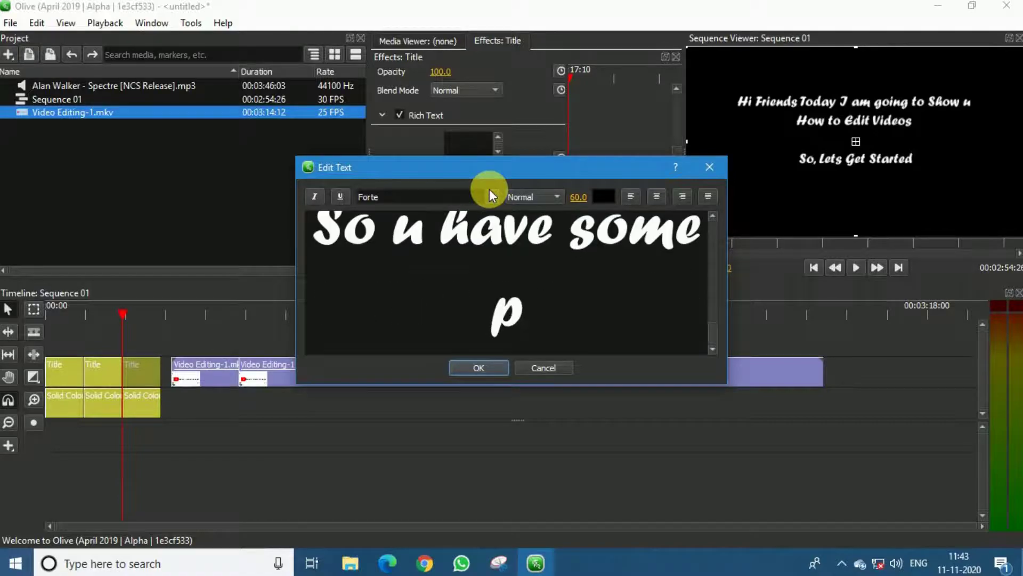
type("roblems ")
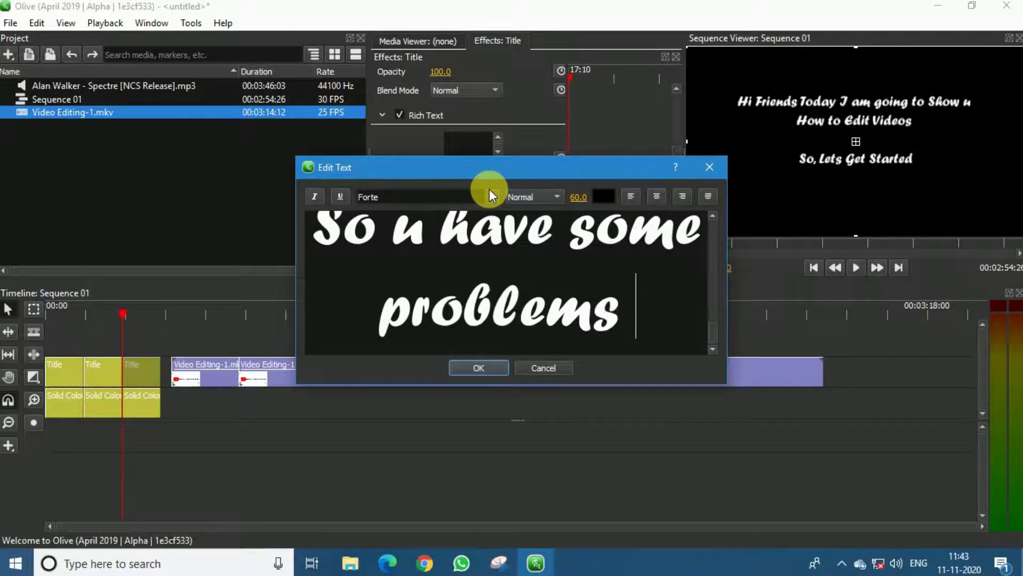
type("whil")
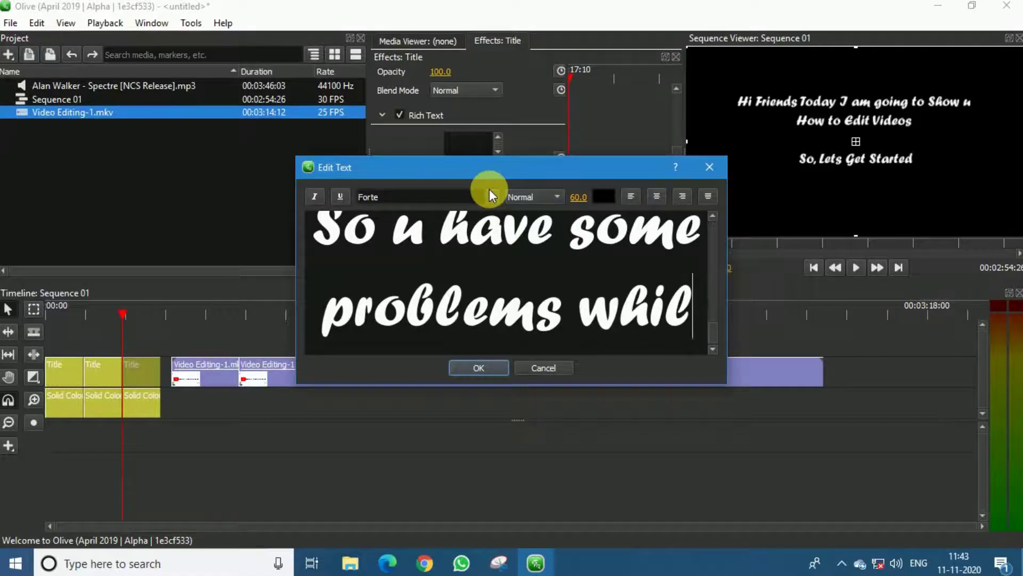
type("e u")
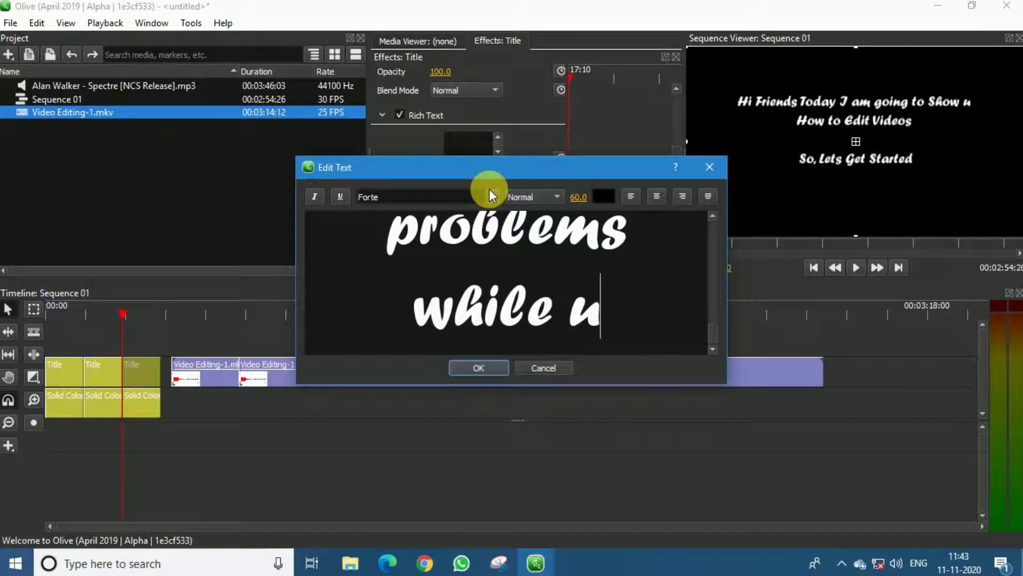
type("sing ")
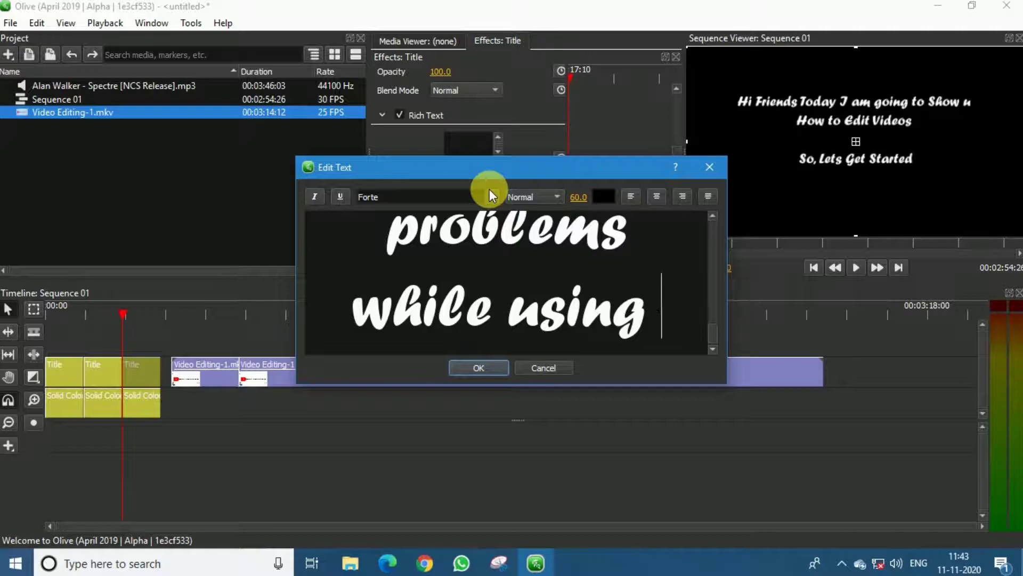
type("this So")
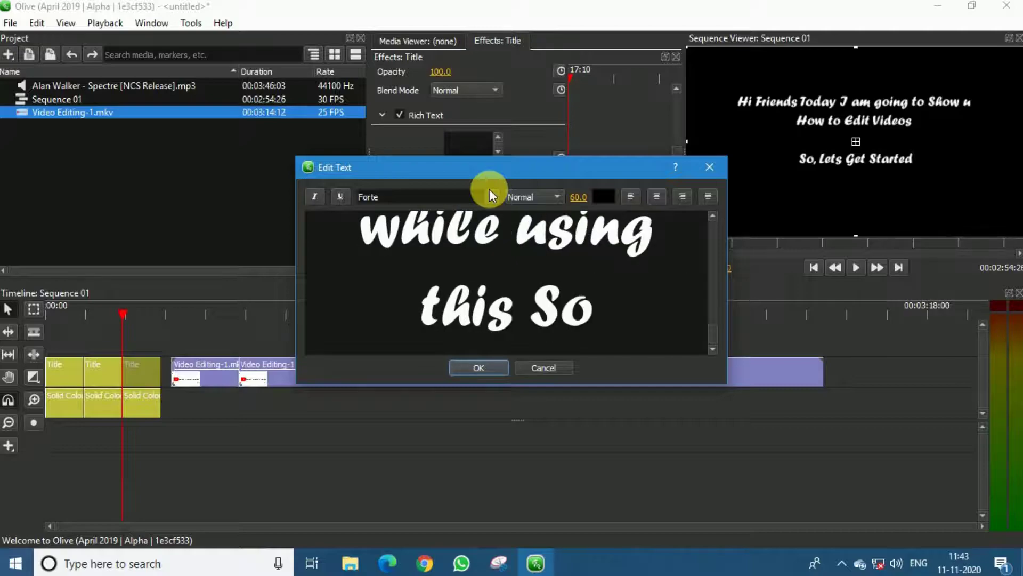
type("fttware")
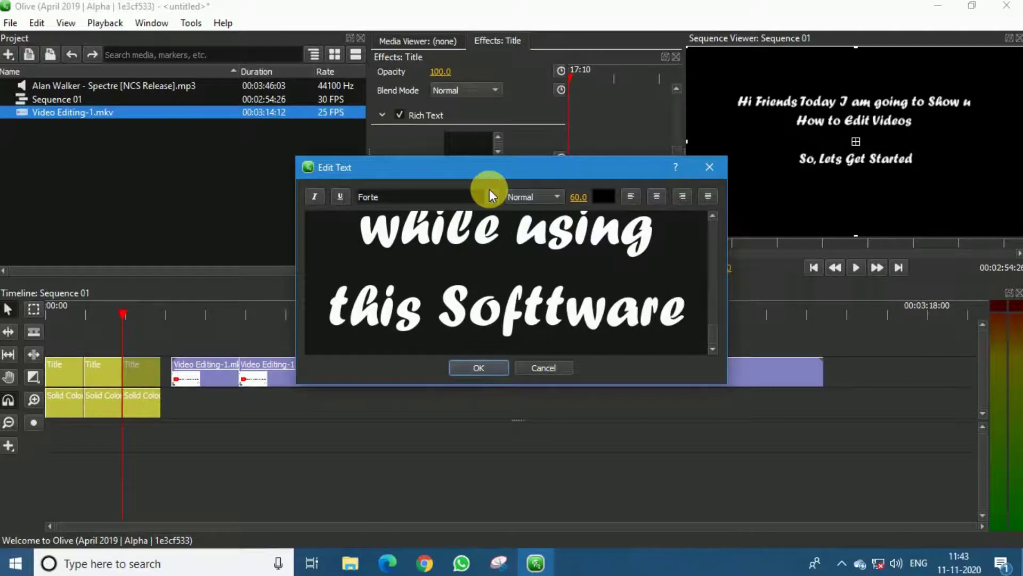
Leave a blank line and add "For Best Use Adobe Premiere" to the third title's text
key("Return")
key("Return")
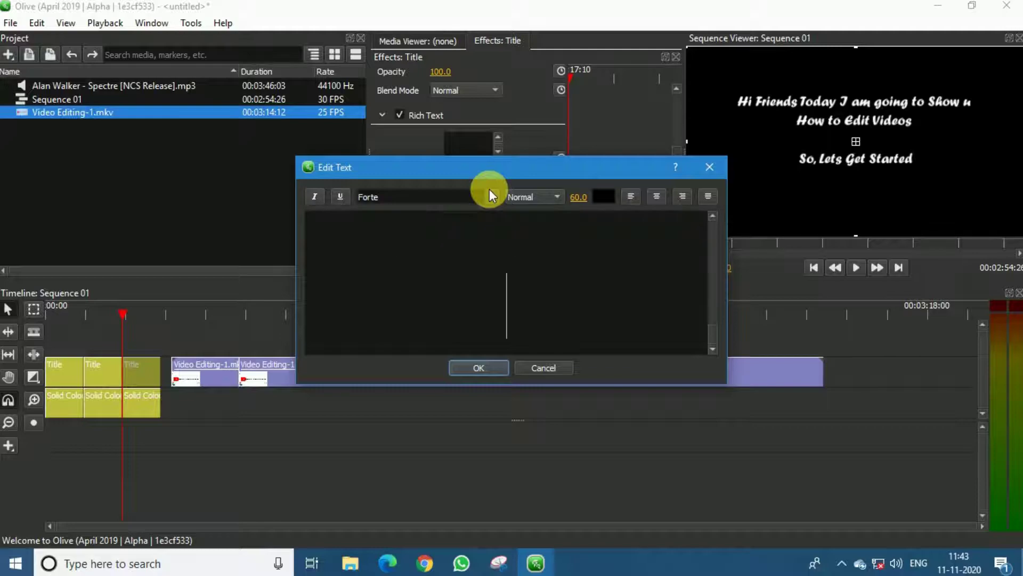
type("For ")
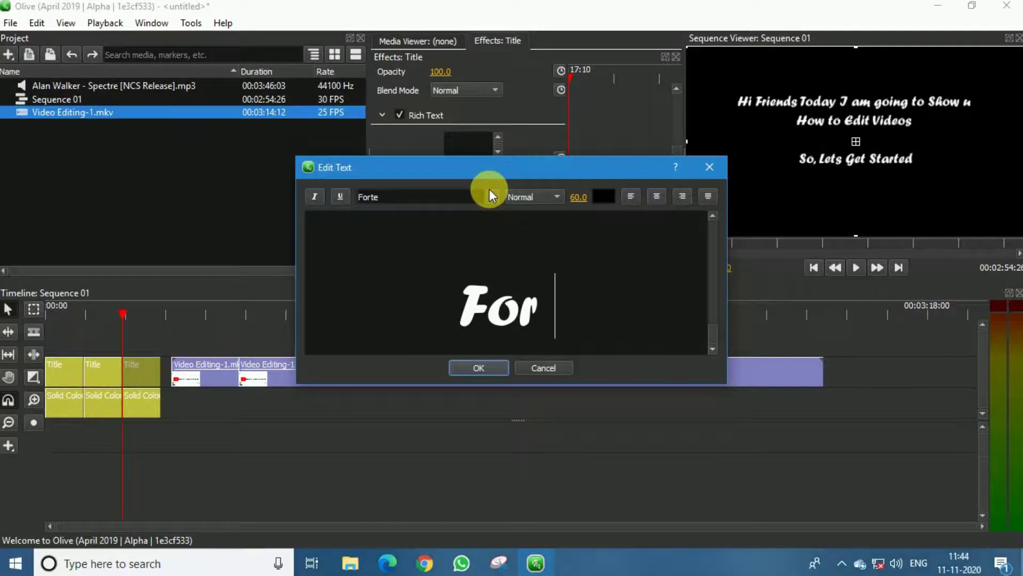
type("Best")
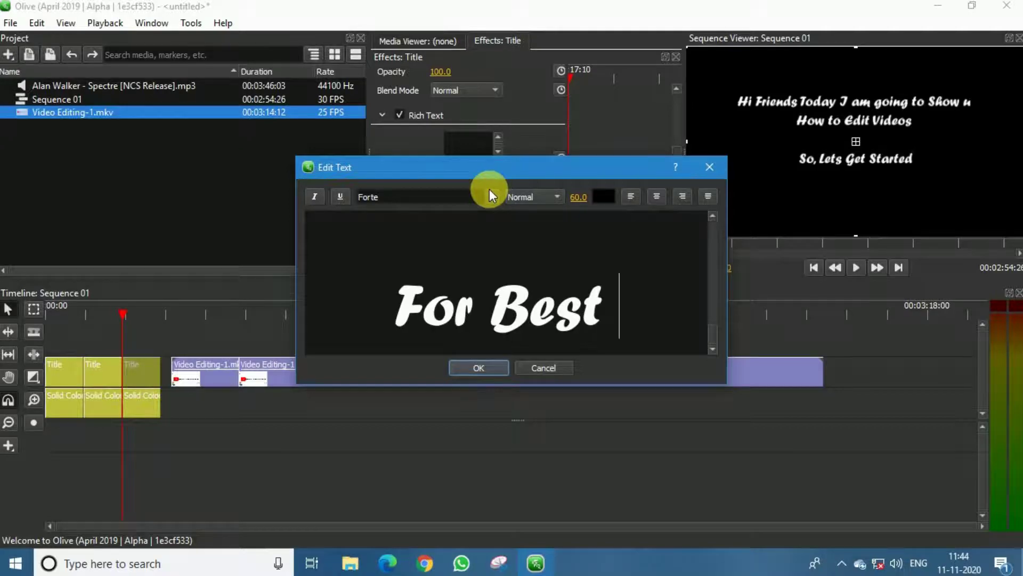
type(" Use")
type("A")
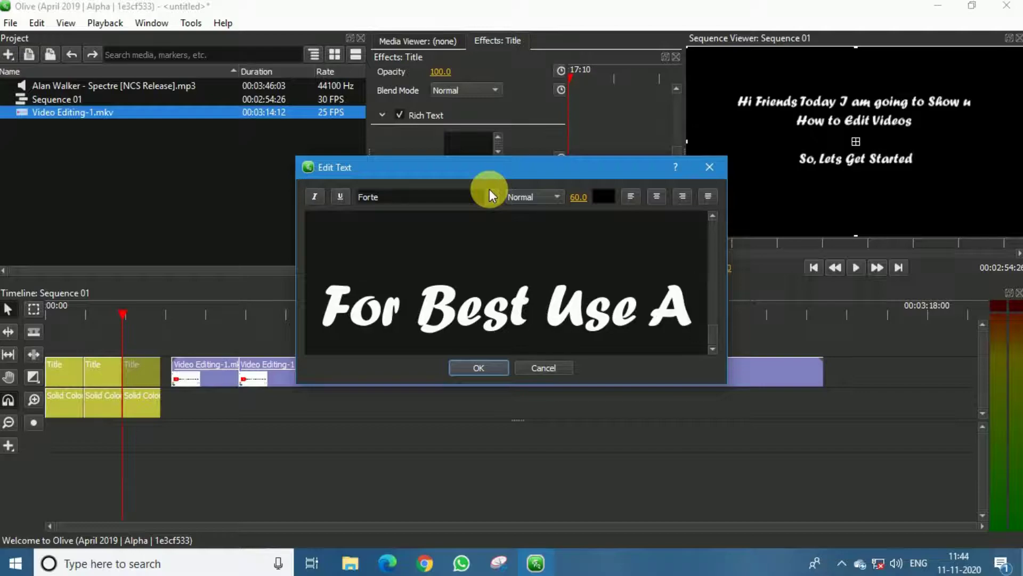
type("dobe")
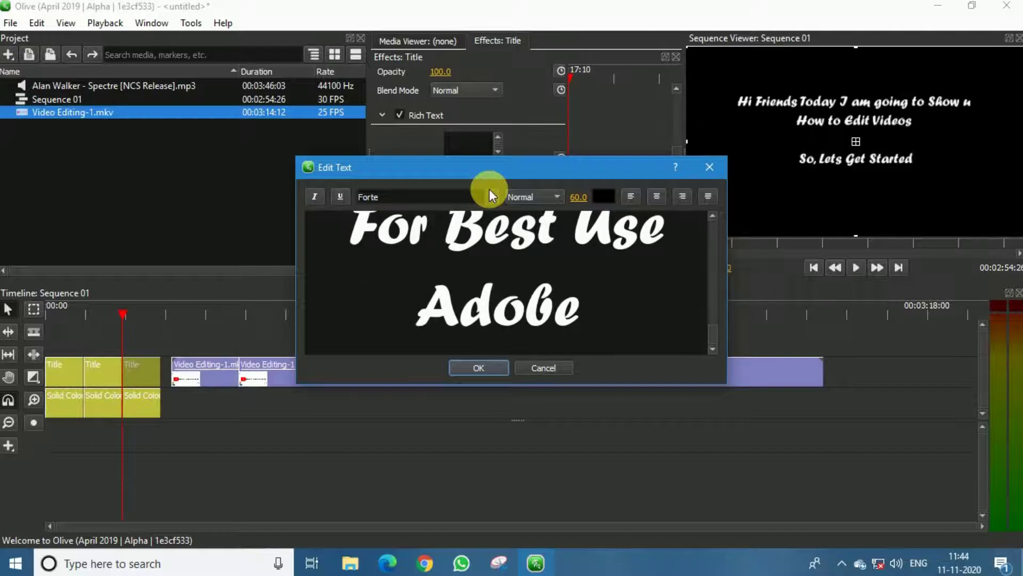
type(" Prei")
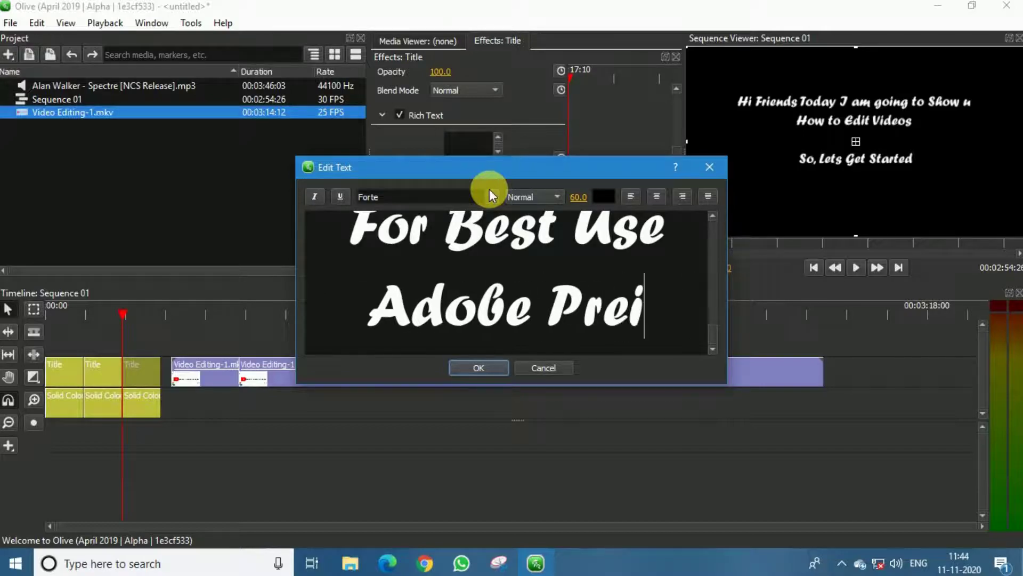
key("BackSpace")
key("BackSpace")
type("ie")
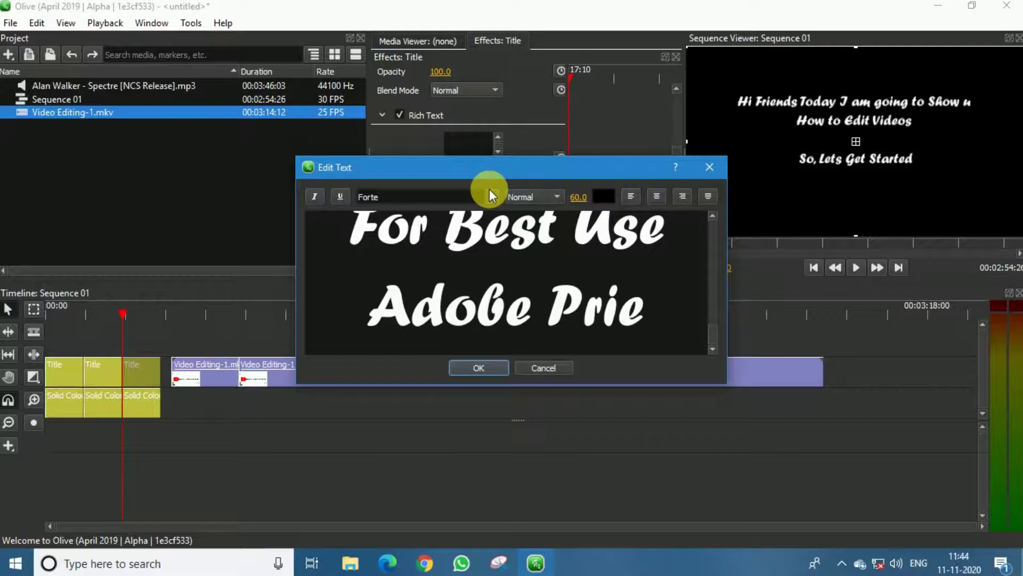
key("BackSpace")
key("BackSpace")
type("emier")
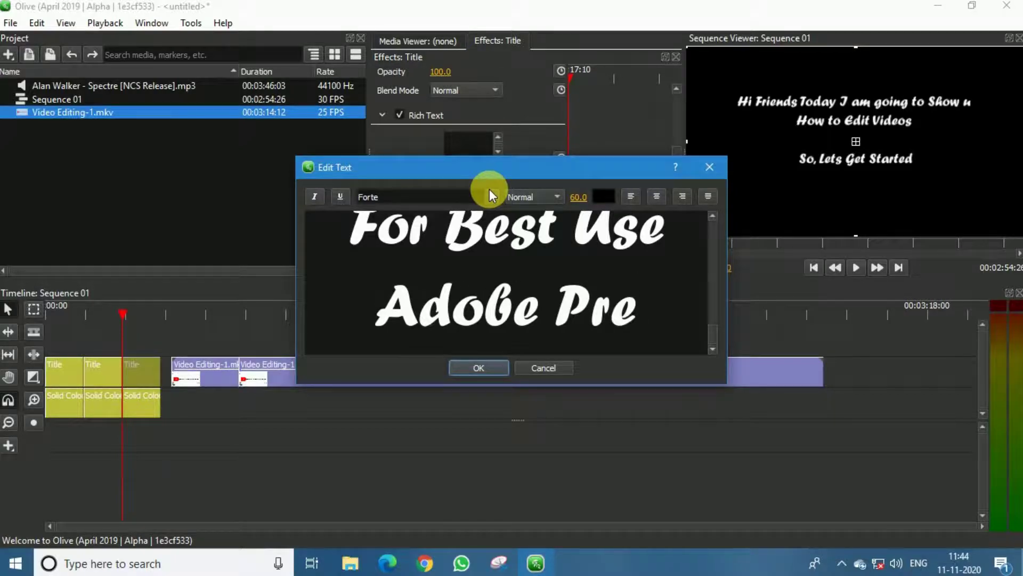
type("e")
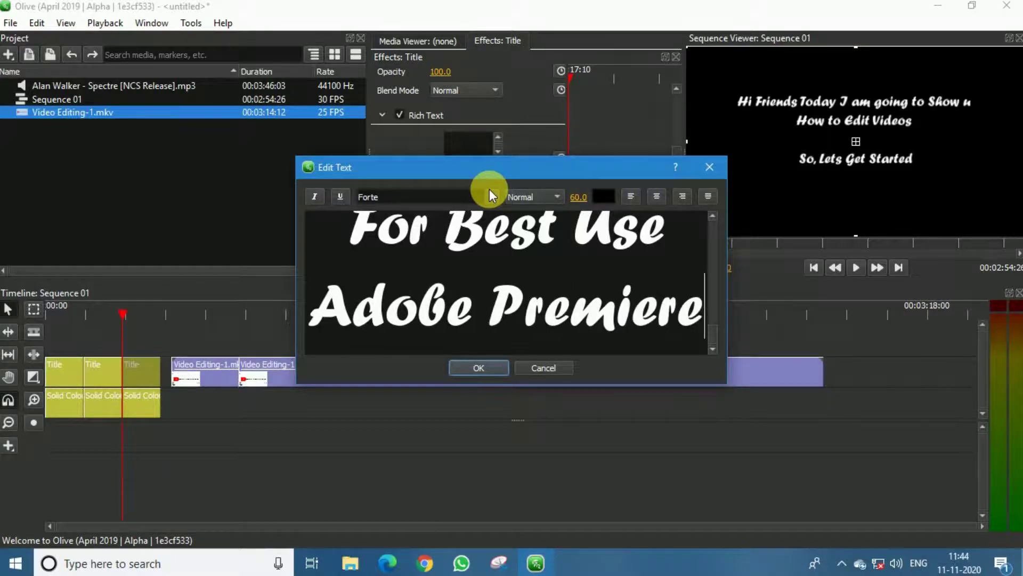
Continue the third title's recommendation with "Pro or Filmora, Etc" and apply the edited text
key("Return")
type("Pro")
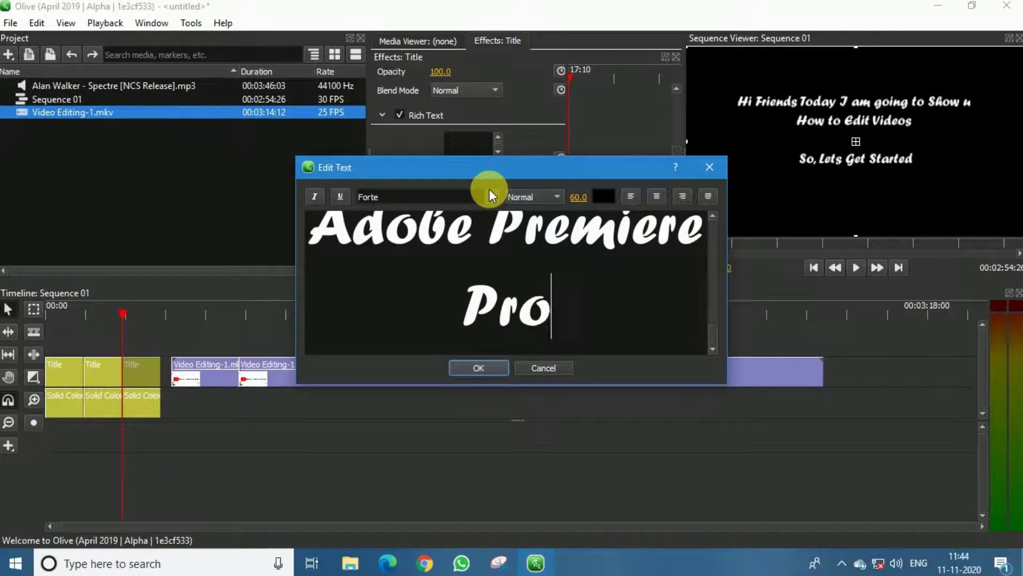
type(" or ")
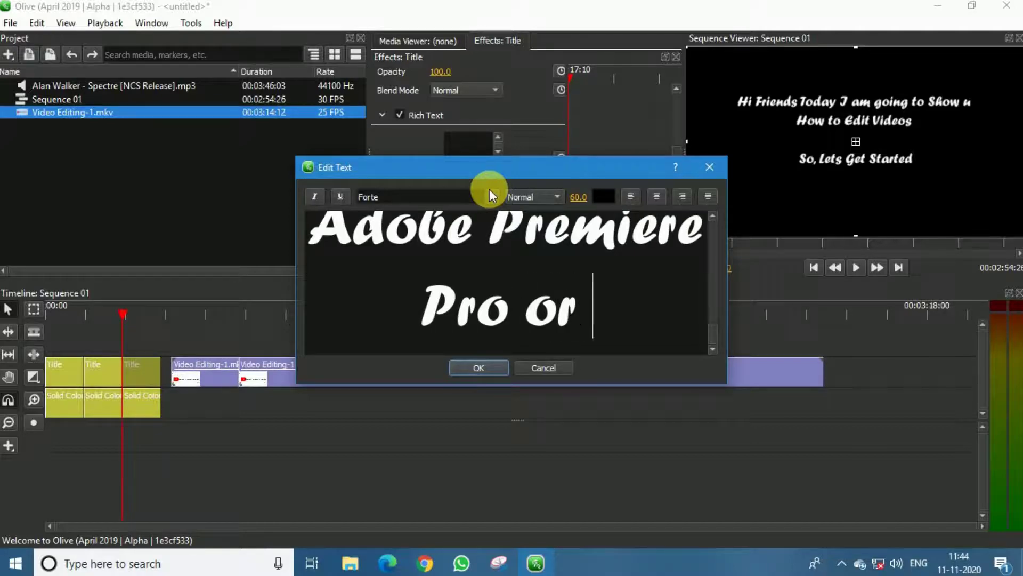
type("Filmora")
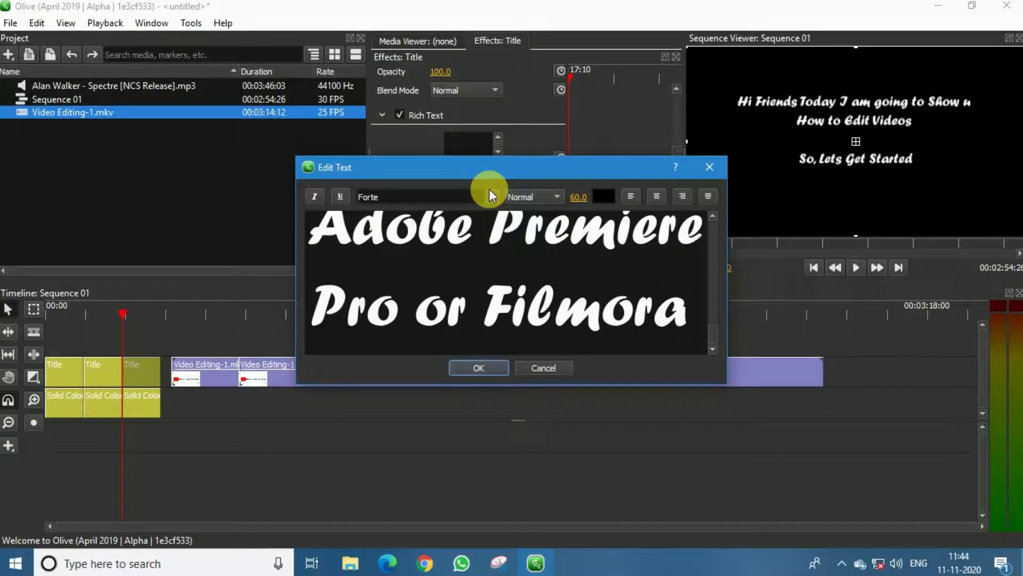
key("Left")
key("Left")
key("Right")
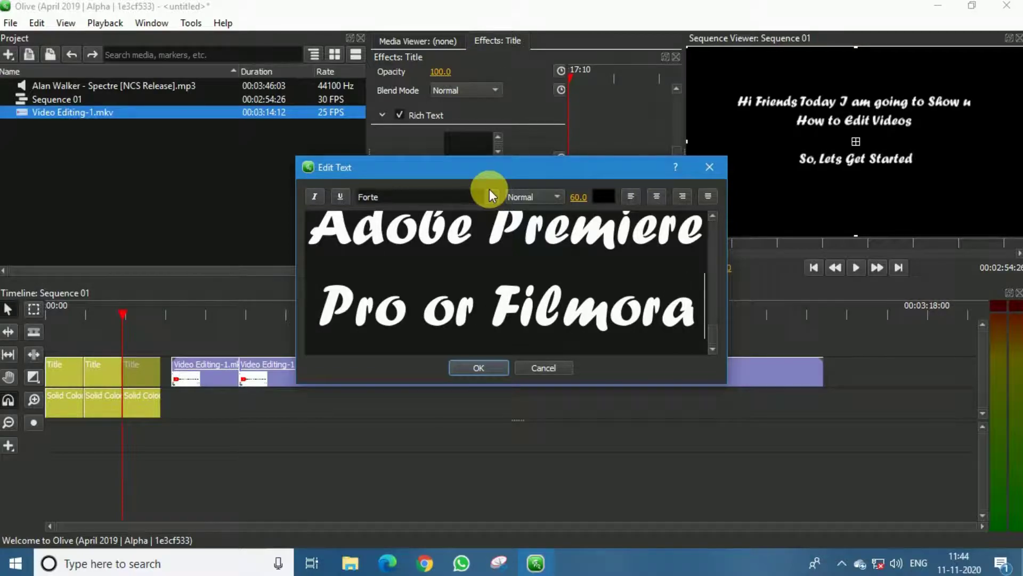
key("BackSpace")
type(",")
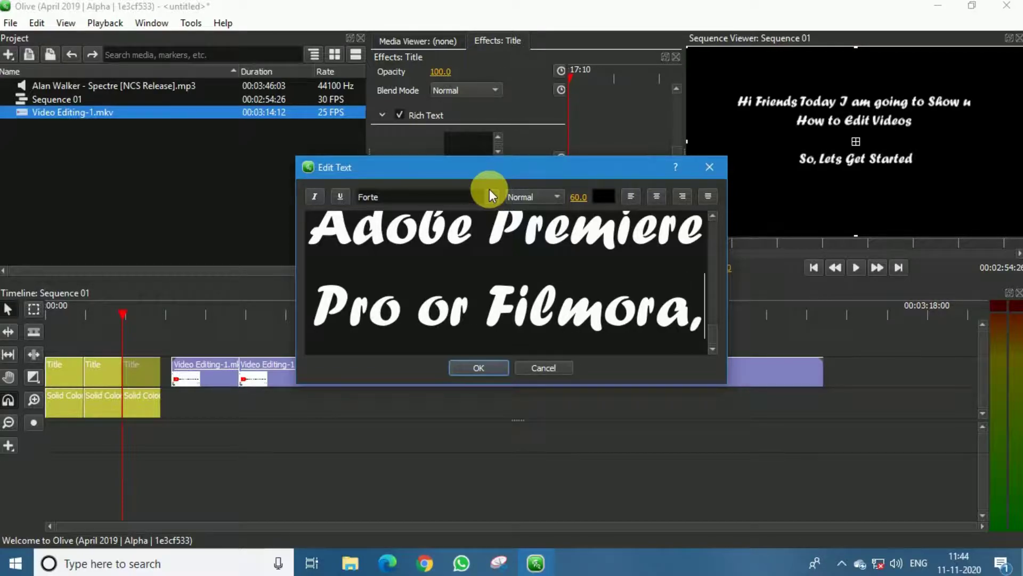
key("Return")
type("Etc")
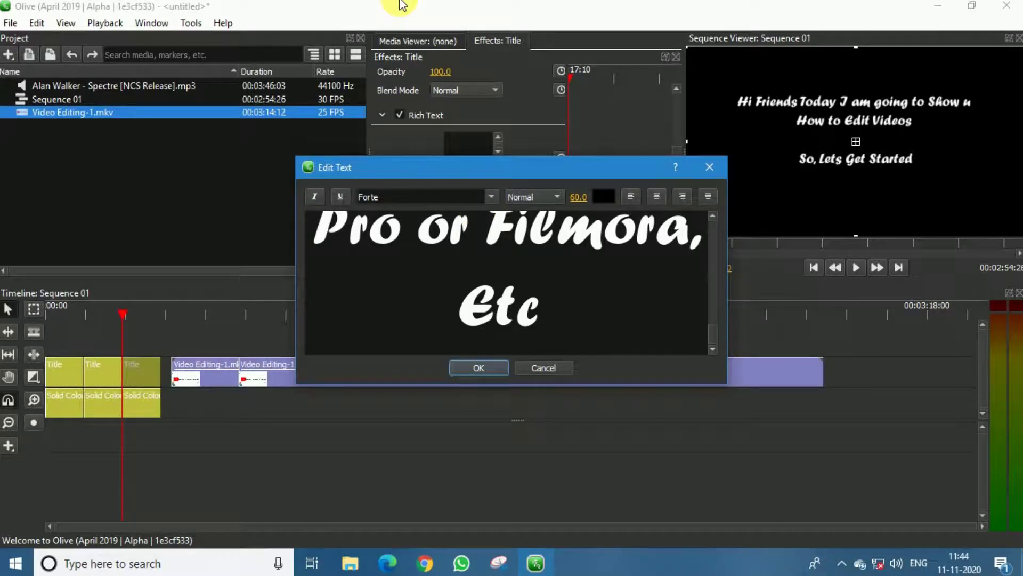
left_click(495, 368)
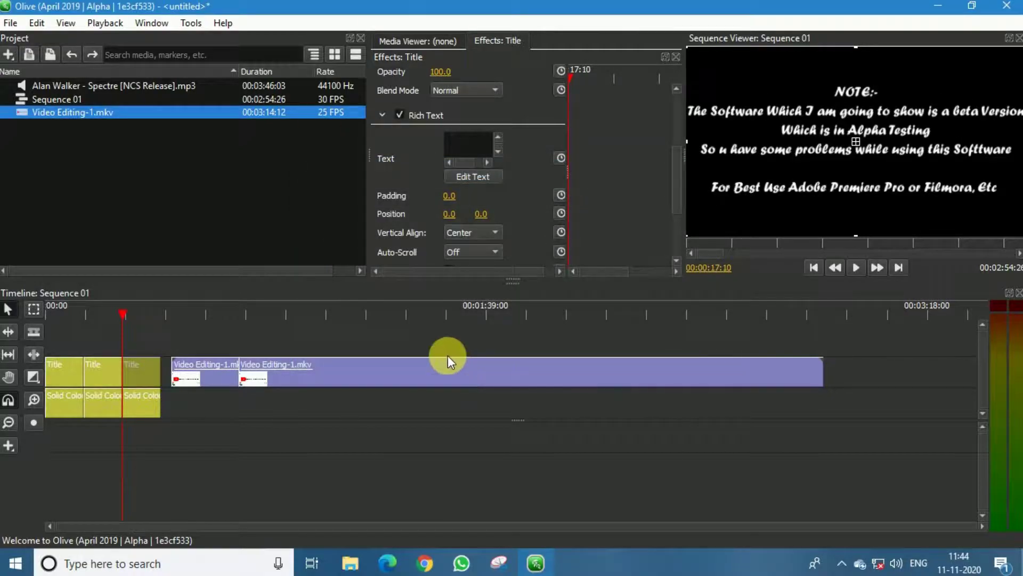
Move both Video Editing-1.mkv clips earlier together so they start directly after the third title
left_click(626, 427)
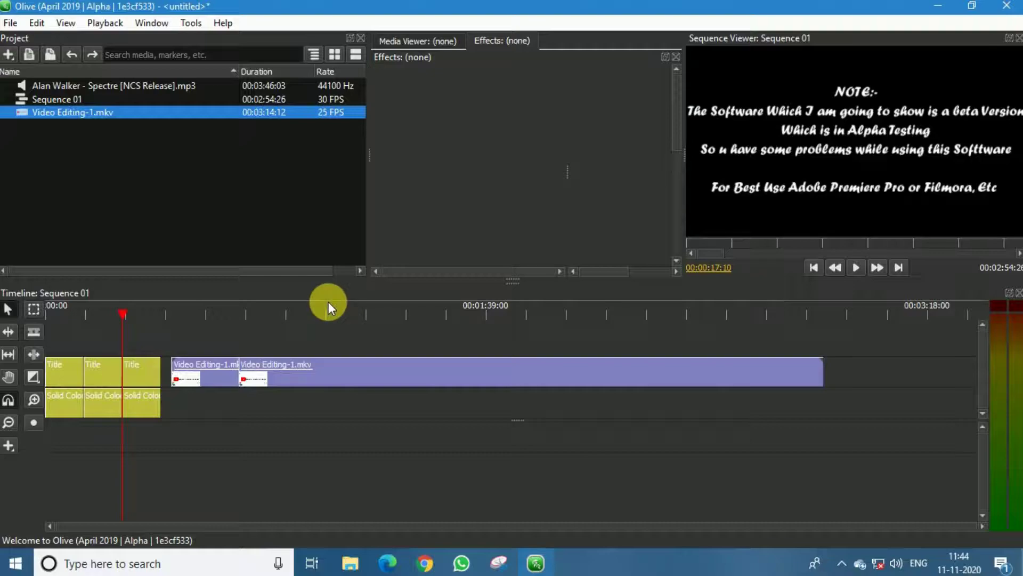
key("space")
key("space")
left_click(241, 380)
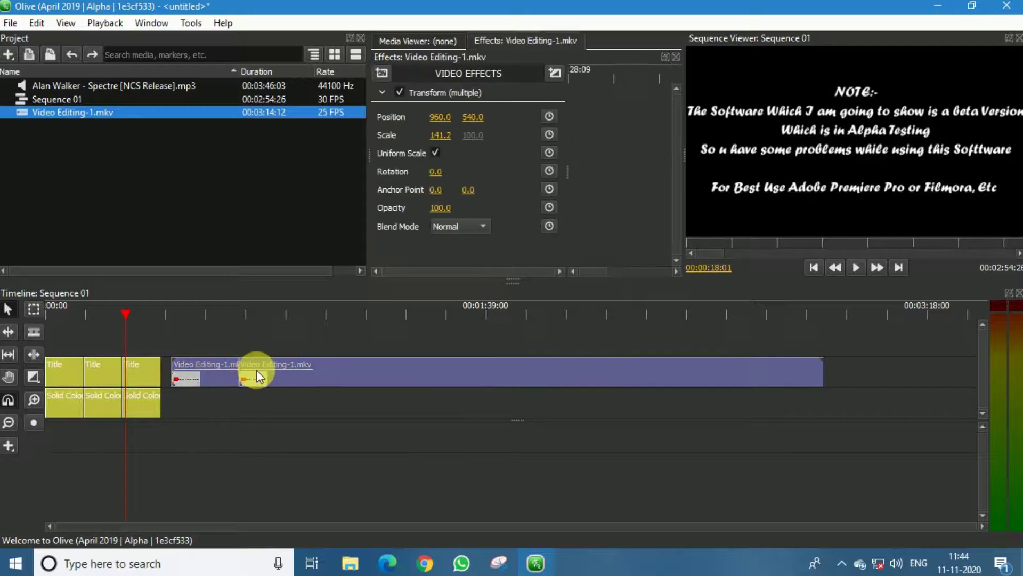
left_click_drag(257, 369, 239, 370)
key("space")
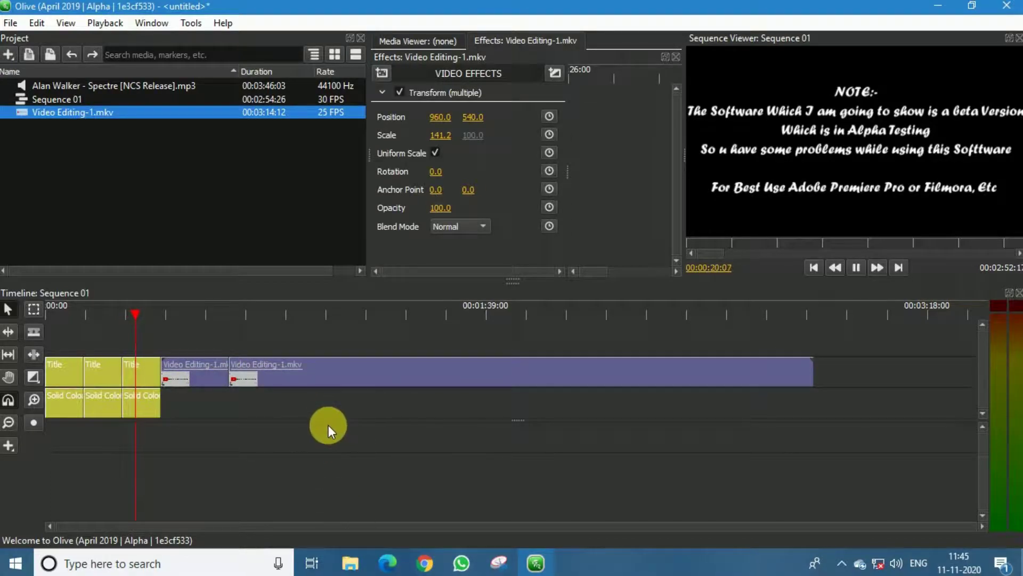
left_click(271, 415)
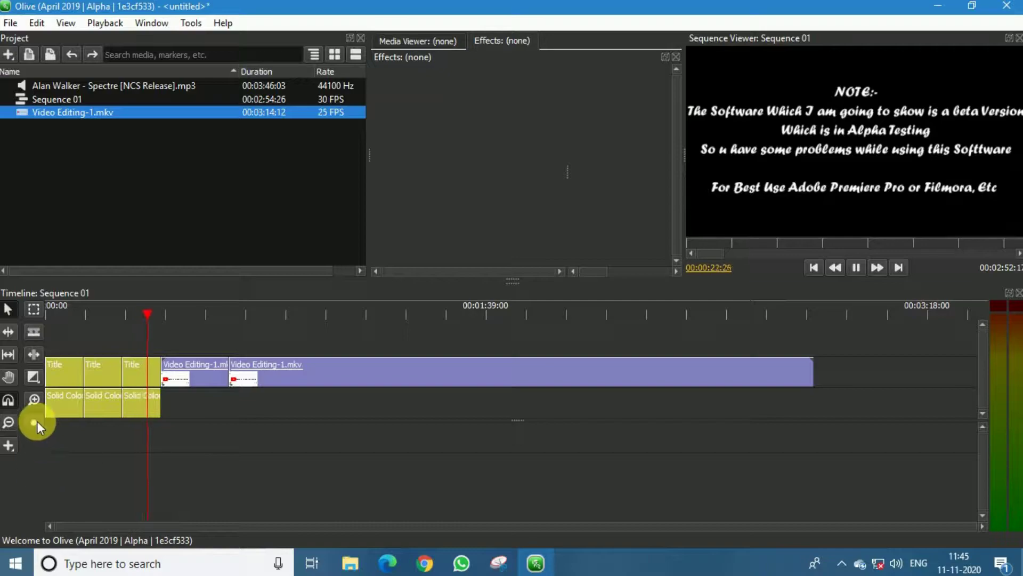
Add Alan Walker - Spectre [NCS Release].mp3 to the audio track from the start of the timeline
left_click(29, 85)
left_click_drag(28, 85, 63, 434)
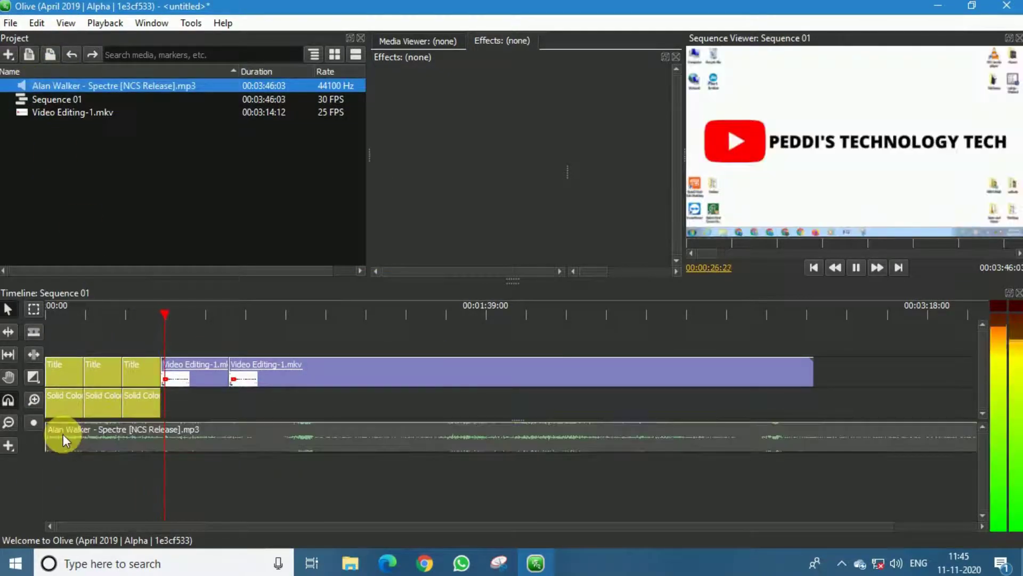
key("space")
Trim the music by cutting it at the footage's end and deleting the excess, and return the playhead to the start
left_click(33, 332)
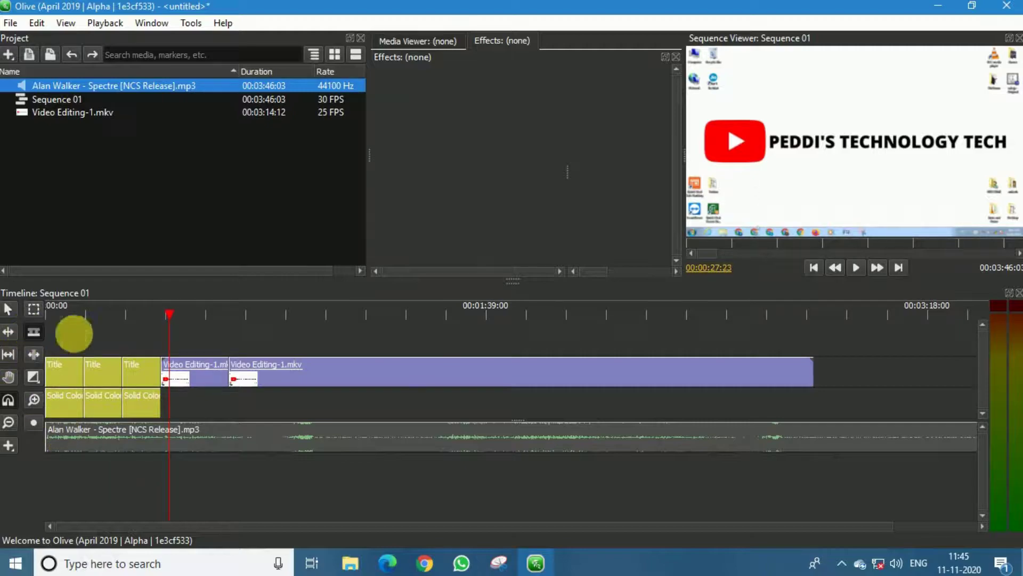
left_click(816, 442)
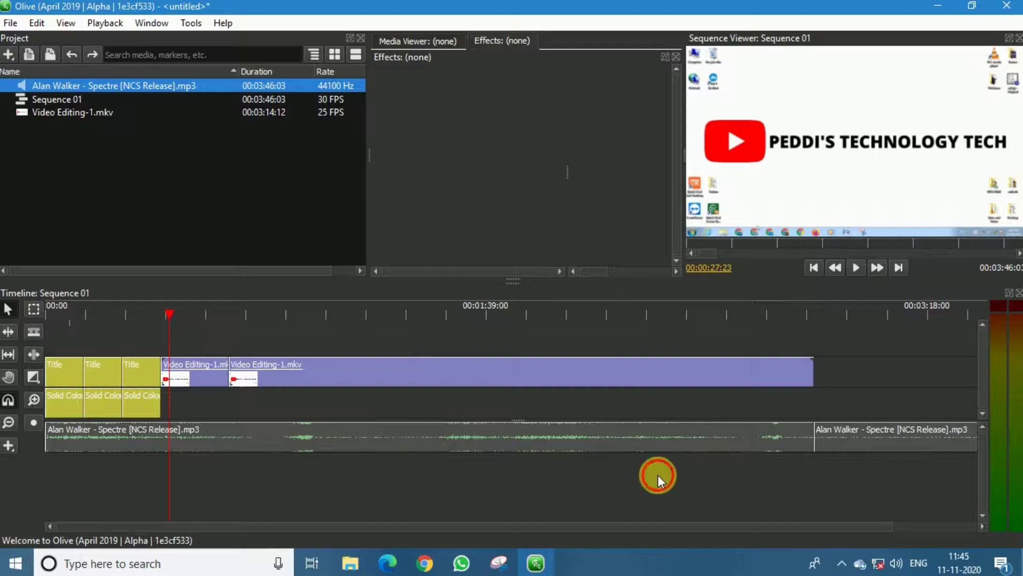
left_click(846, 437)
key("Delete")
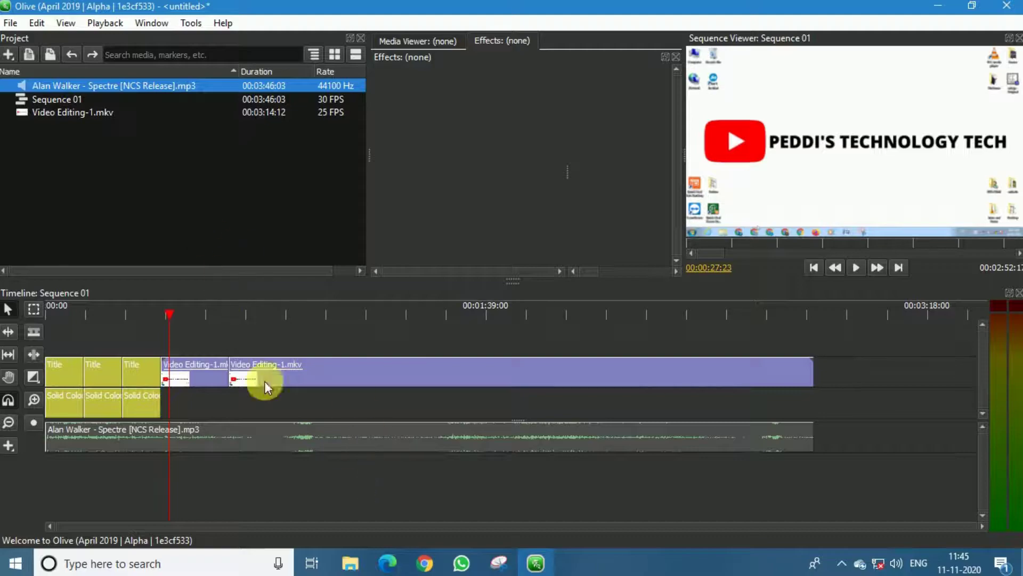
left_click(49, 313)
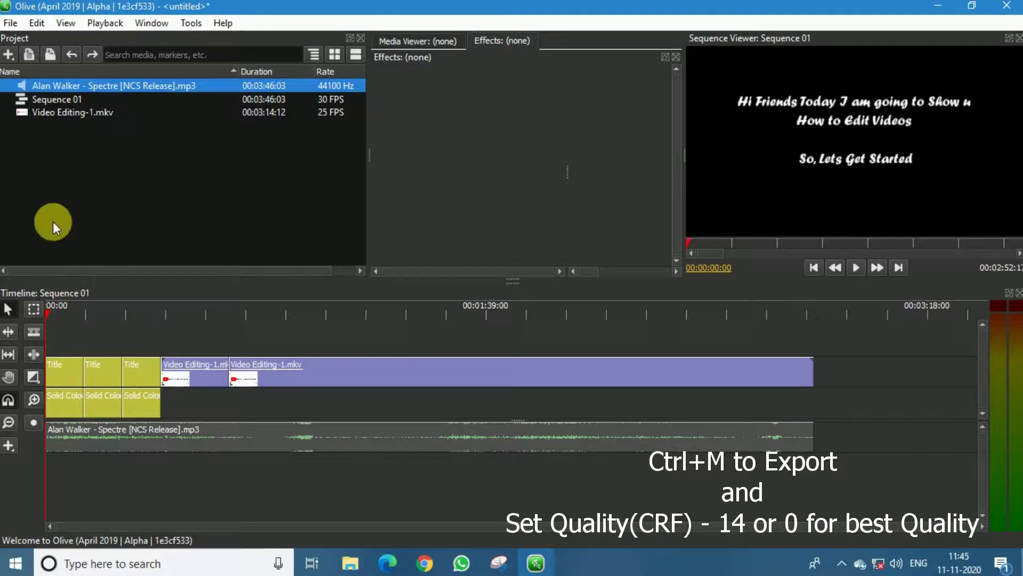
Export the entire sequence to the Desktop as an MPEG-4 video named "How to Edit Videos Part-1" with quality (CRF) 14
key("ctrl+m")
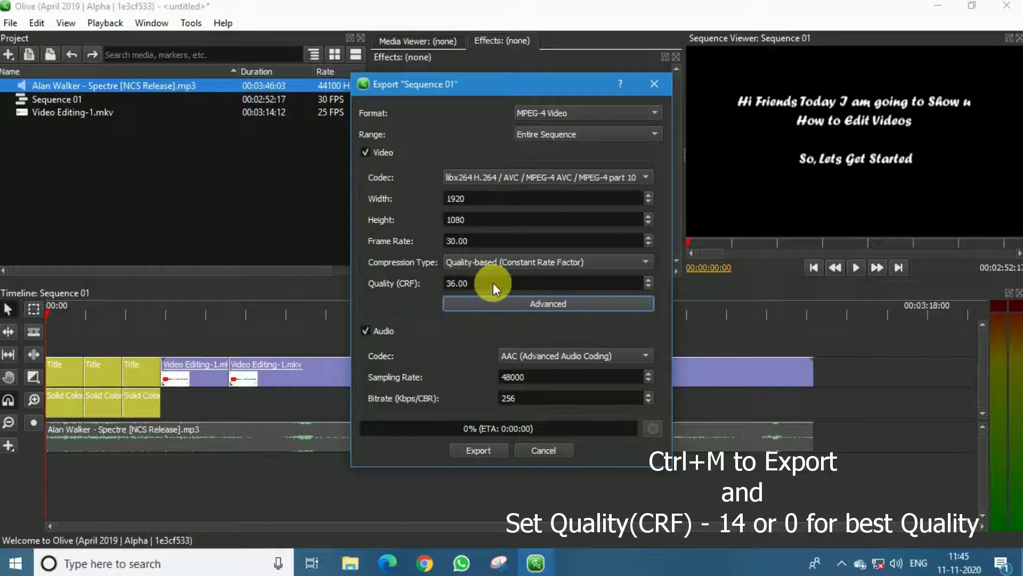
left_click(470, 288)
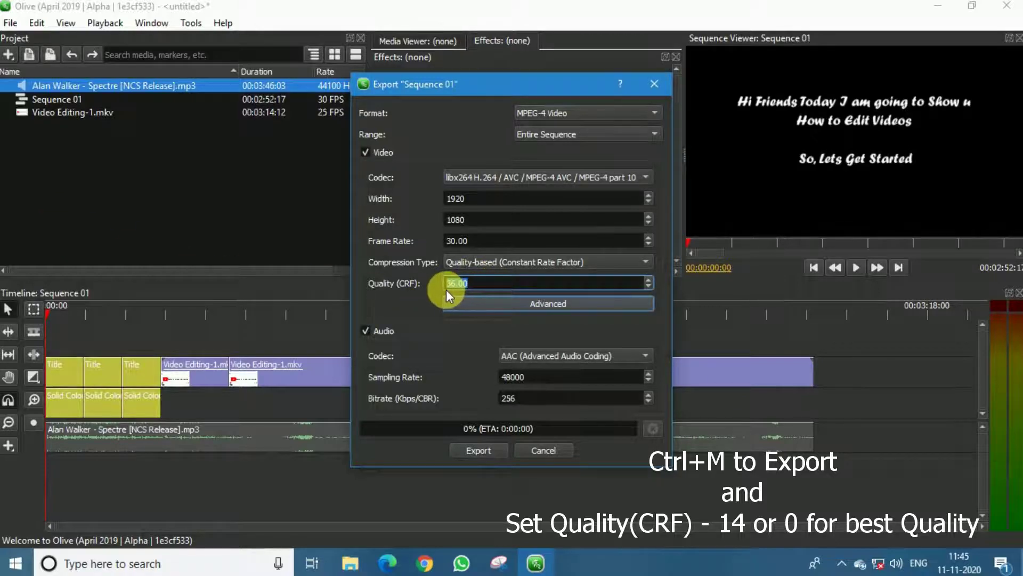
type("14")
key("Tab")
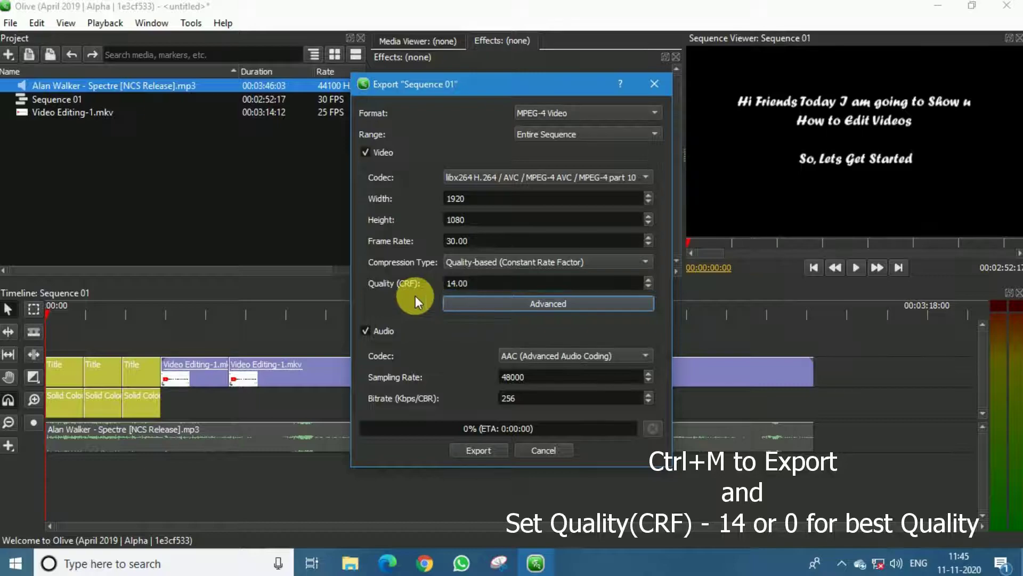
left_click(478, 450)
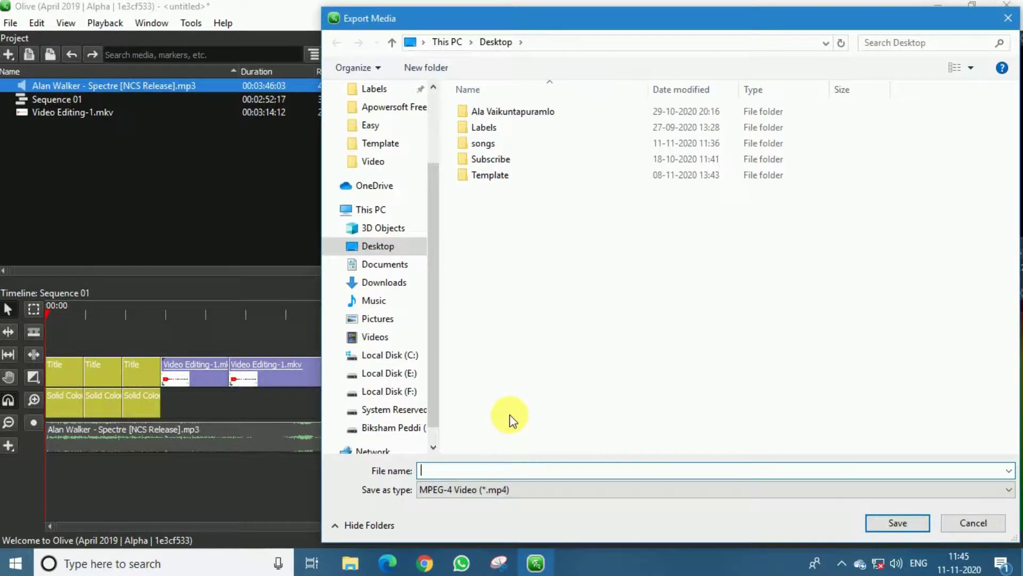
type("How to Edit")
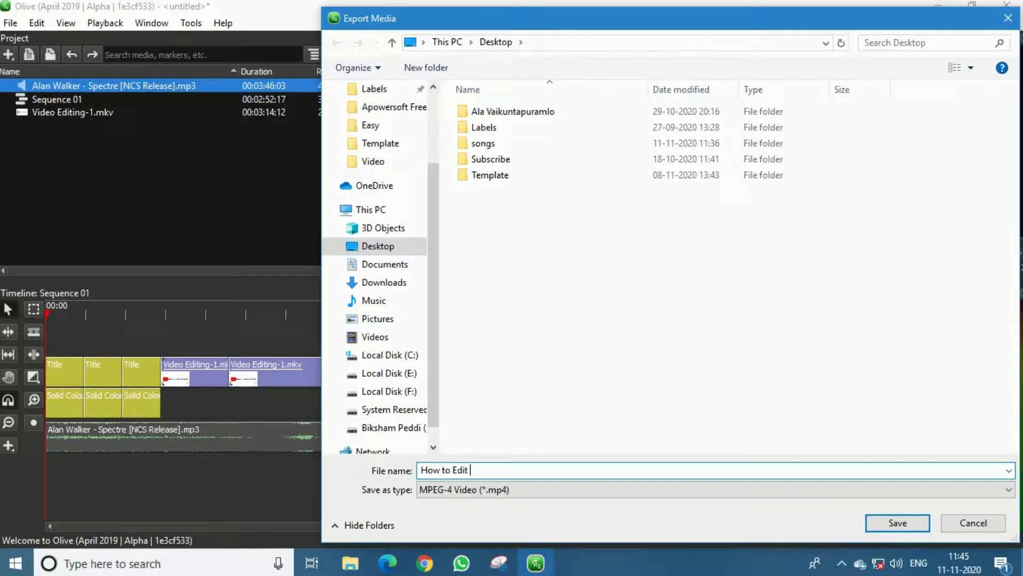
type(" Videos Part-1")
left_click(898, 525)
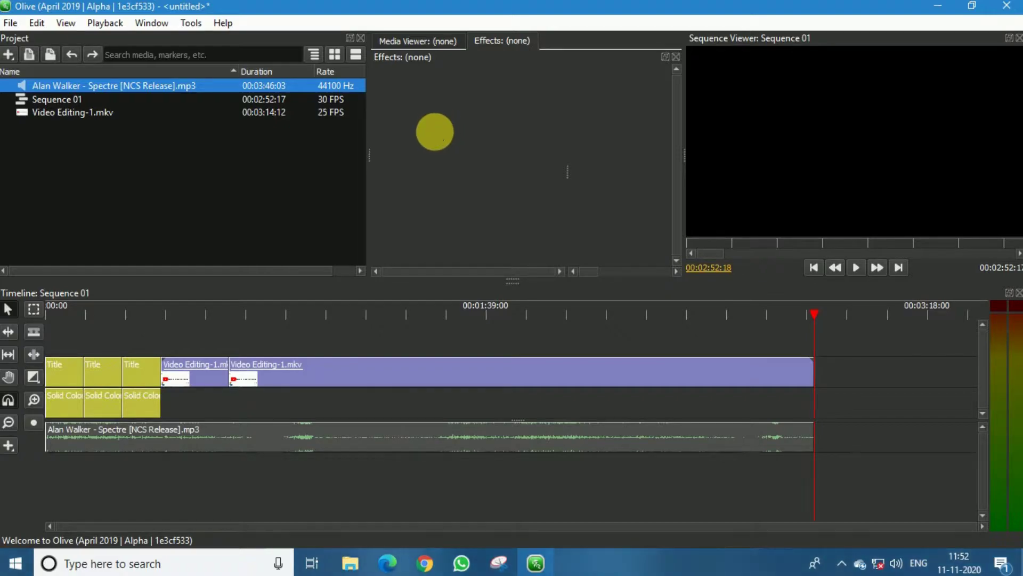
Save the project to the Desktop as "Edit Video Part-1" and close Olive
key("ctrl+s")
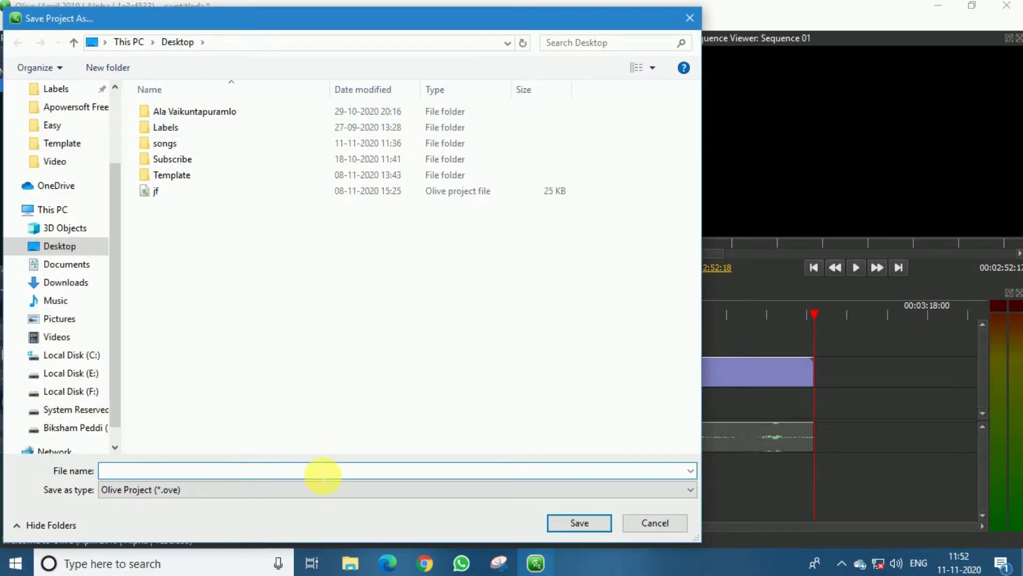
type("Edit V")
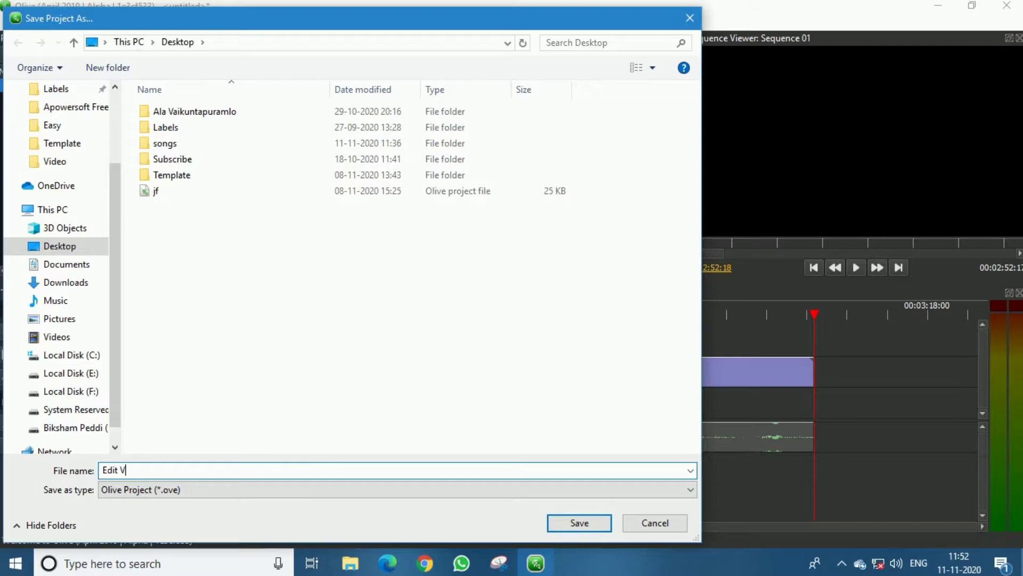
type("ideo Part-1")
key("Return")
left_click(1007, 5)
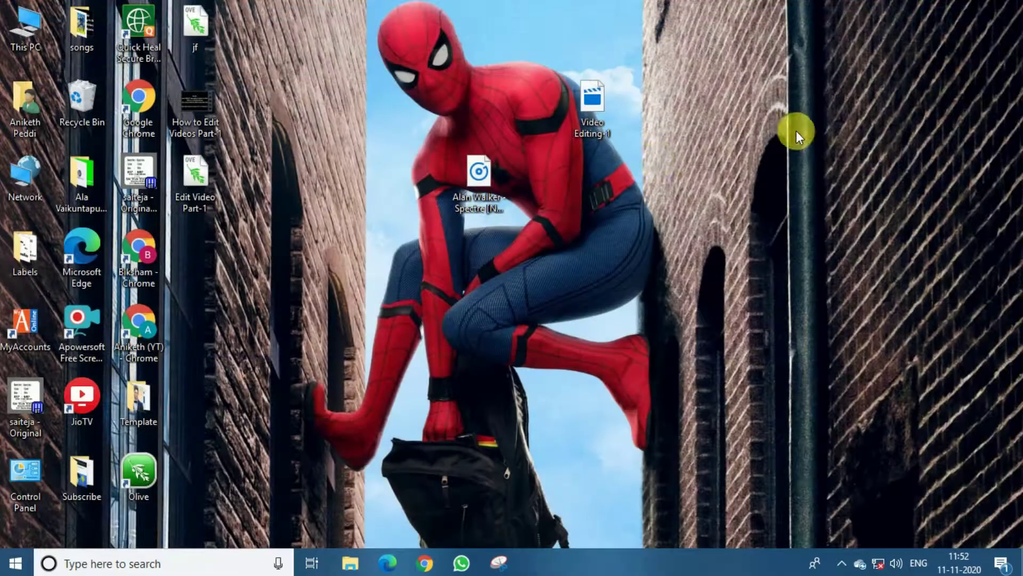
Move the exported video and the Edit Video Part-1 project file together to the empty right-hand area of the desktop
left_click_drag(263, 127, 195, 180)
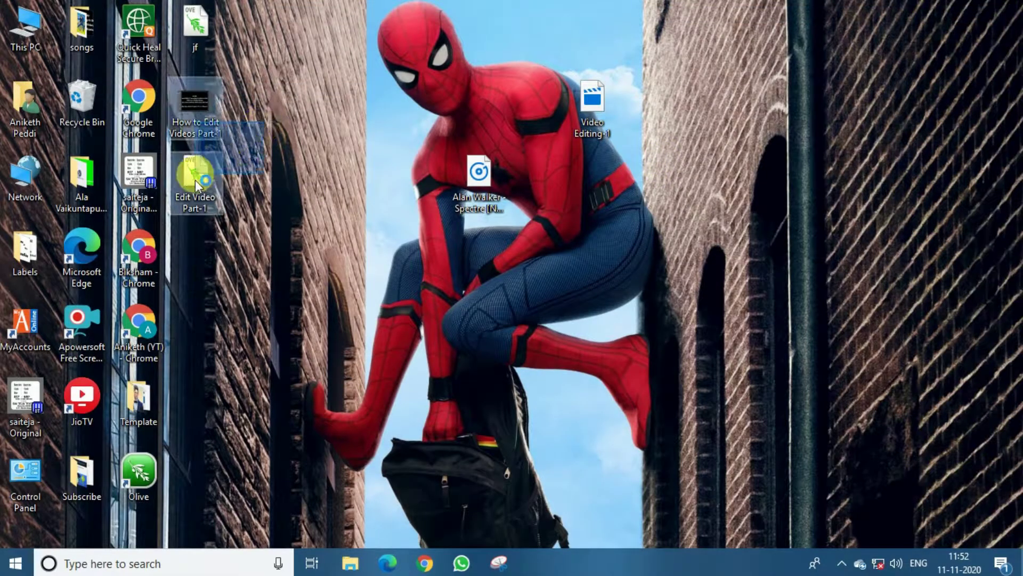
left_click_drag(187, 137, 802, 330)
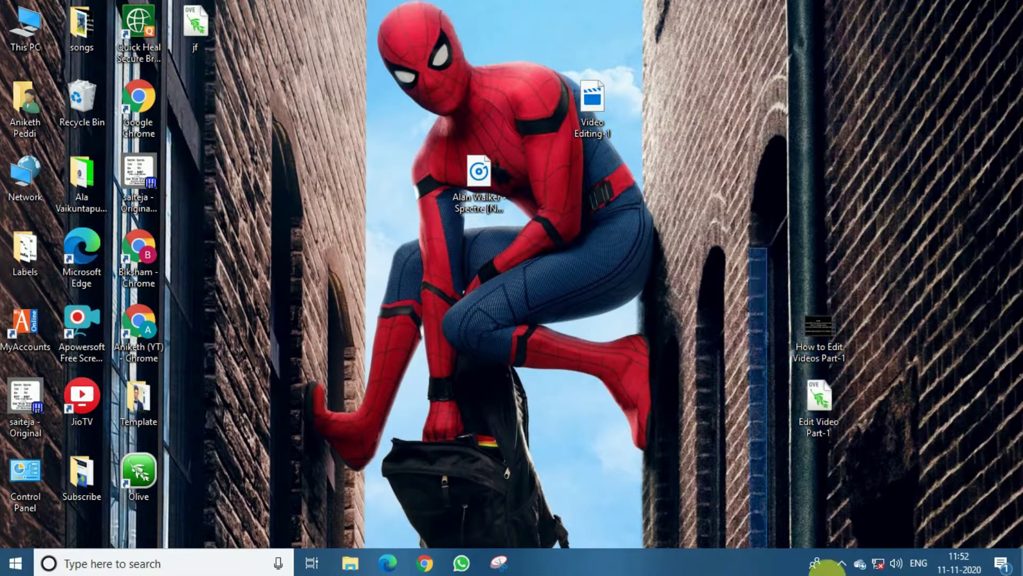
left_click(929, 186)
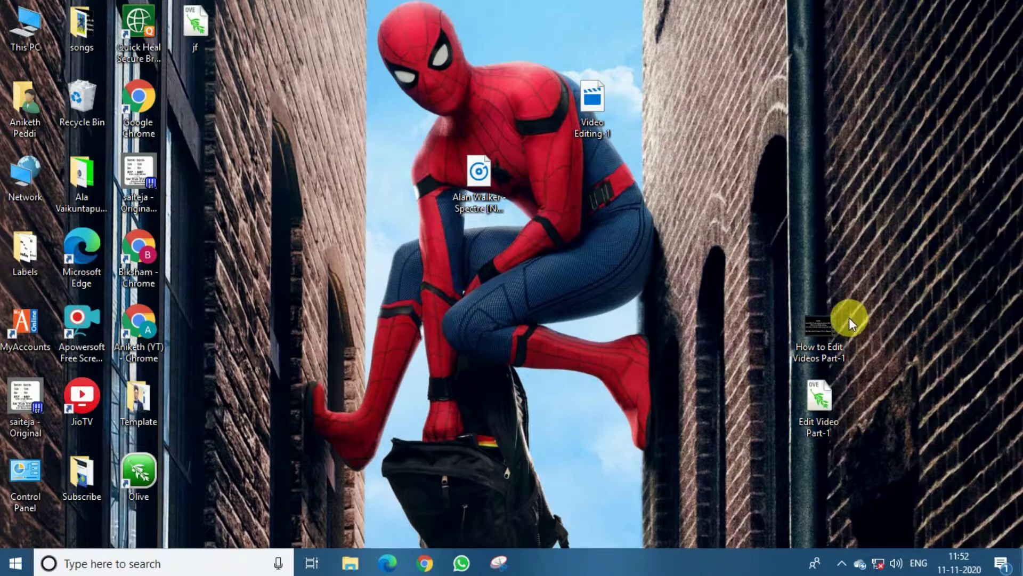
Play the exported How to Edit Videos Part-1 in Movies & TV, skim through it to the end, and close the player
right_click(827, 319)
left_click(754, 202)
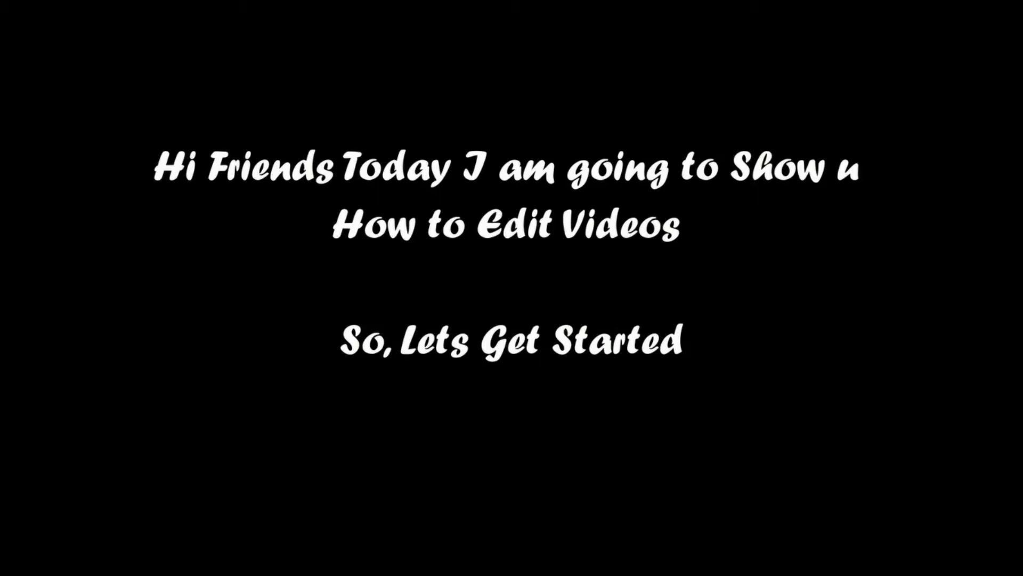
mouse_move(516, 411)
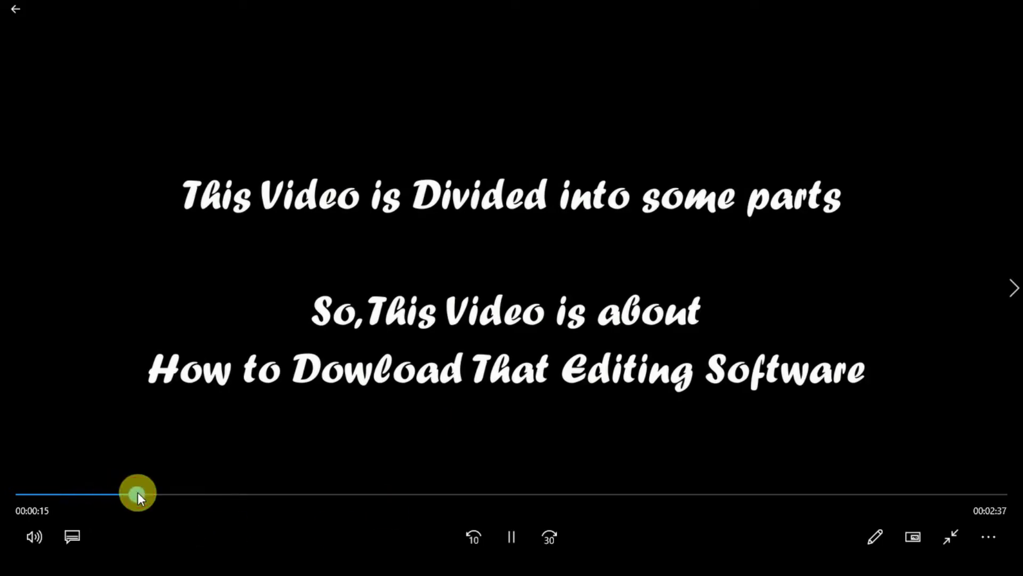
left_click(164, 494)
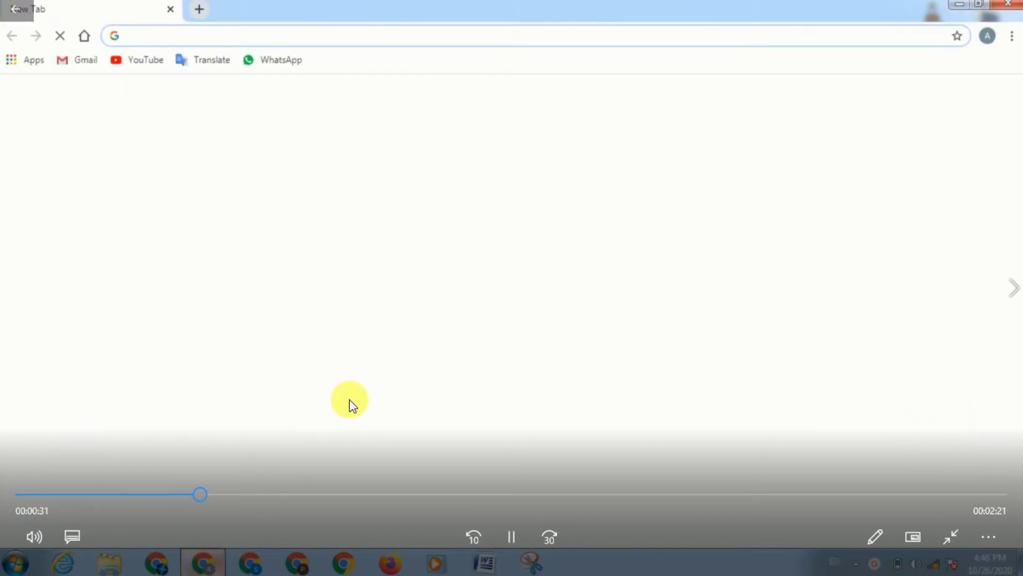
left_click(411, 489)
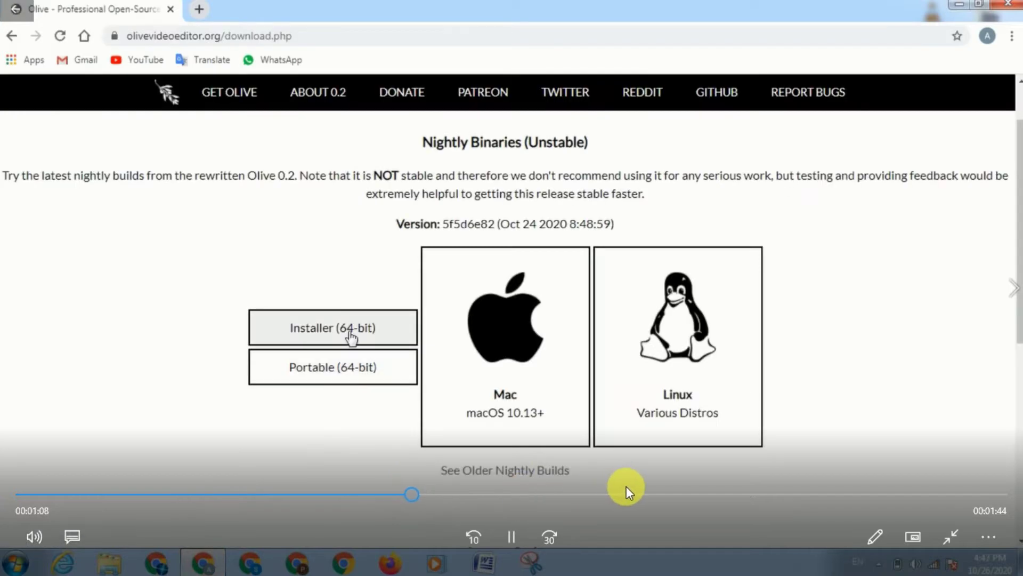
left_click(645, 492)
left_click_drag(741, 491, 996, 555)
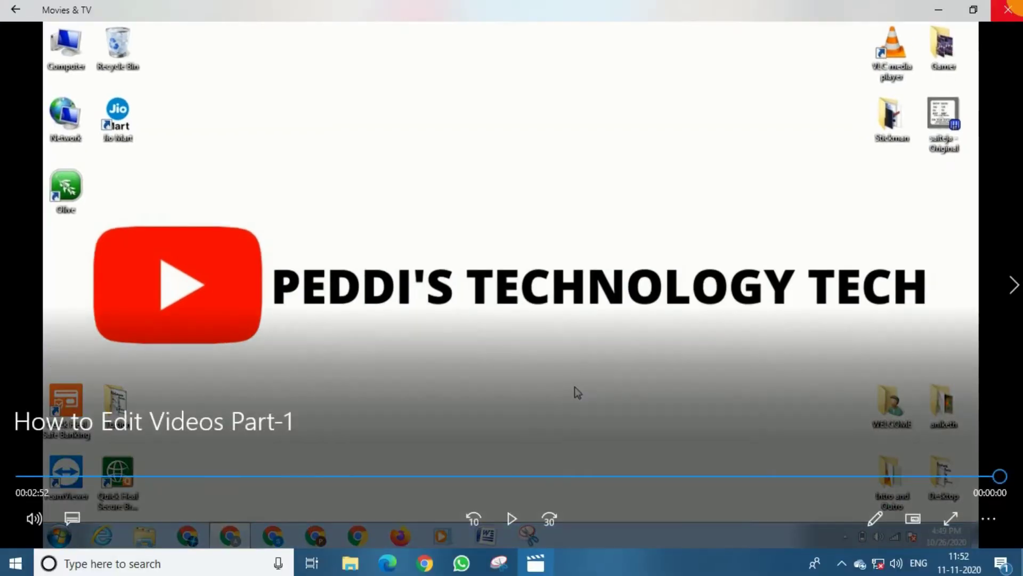
left_click(1009, 9)
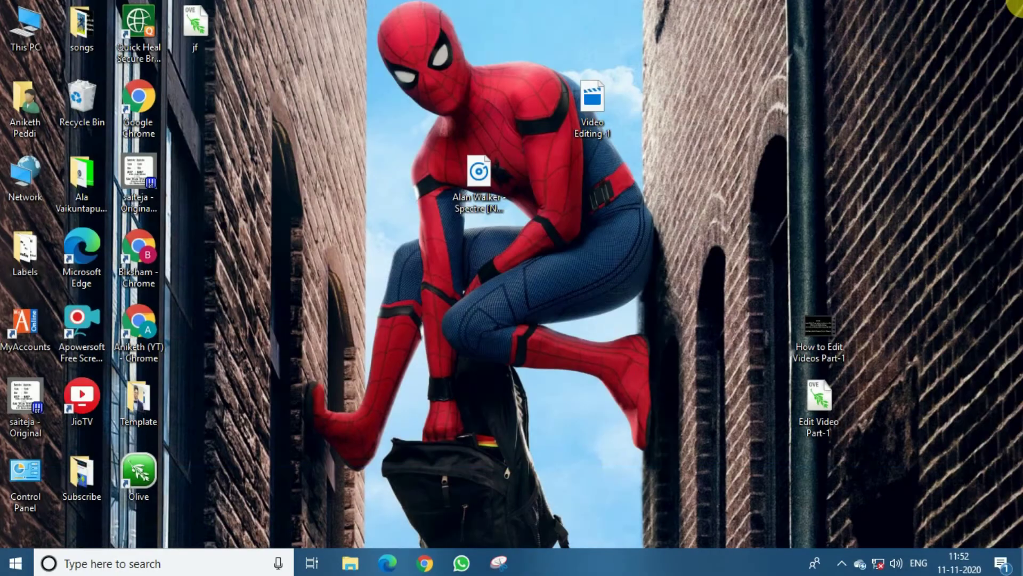